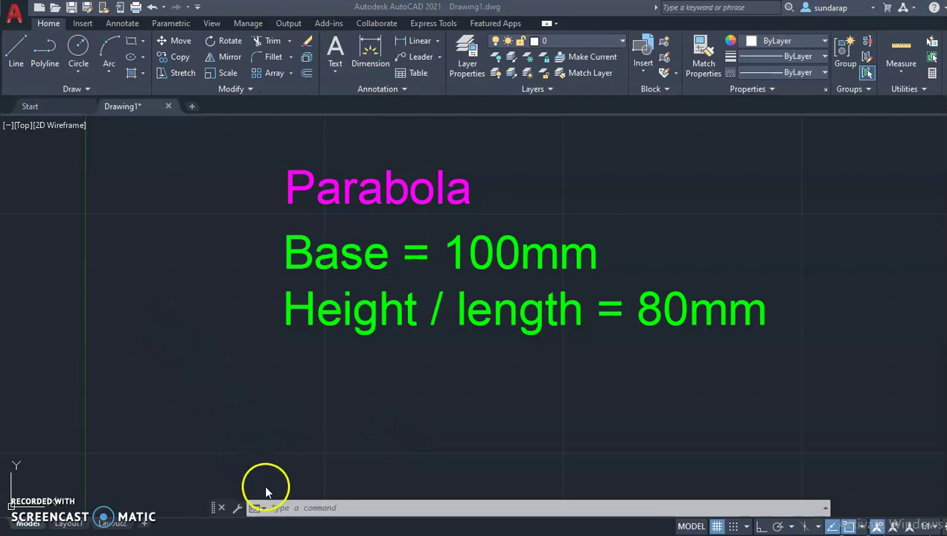
Zoom All so the Parabola brief with its base and height notes is fully visible.
click(288, 507)
text(z)
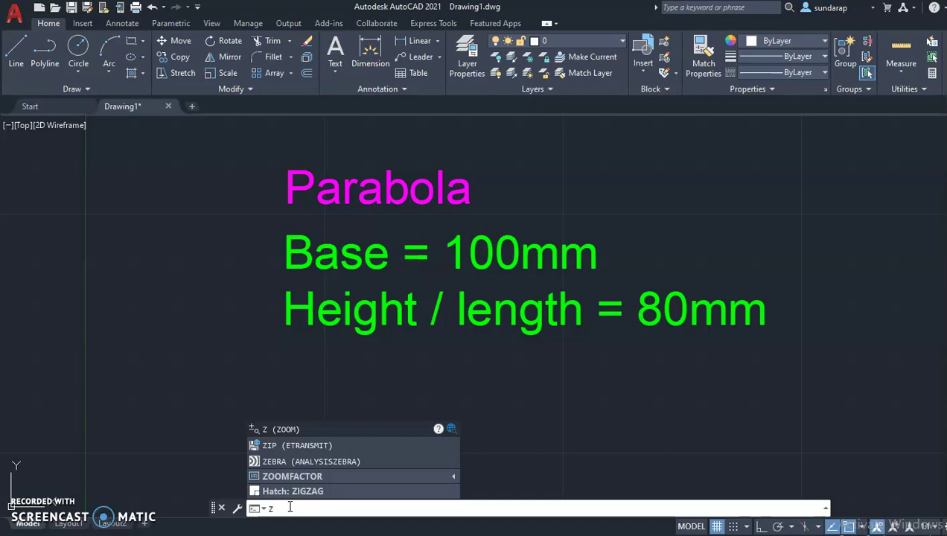
key(Return)
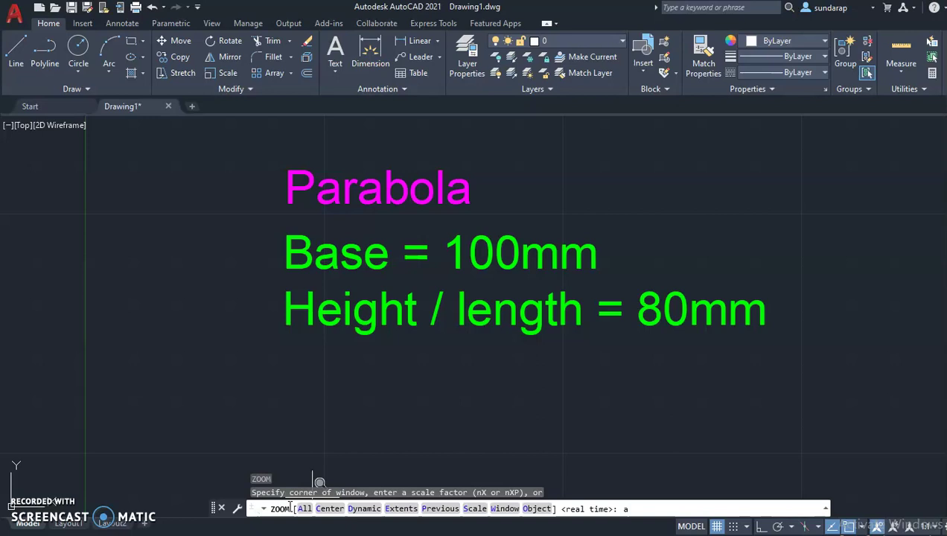
key(Return)
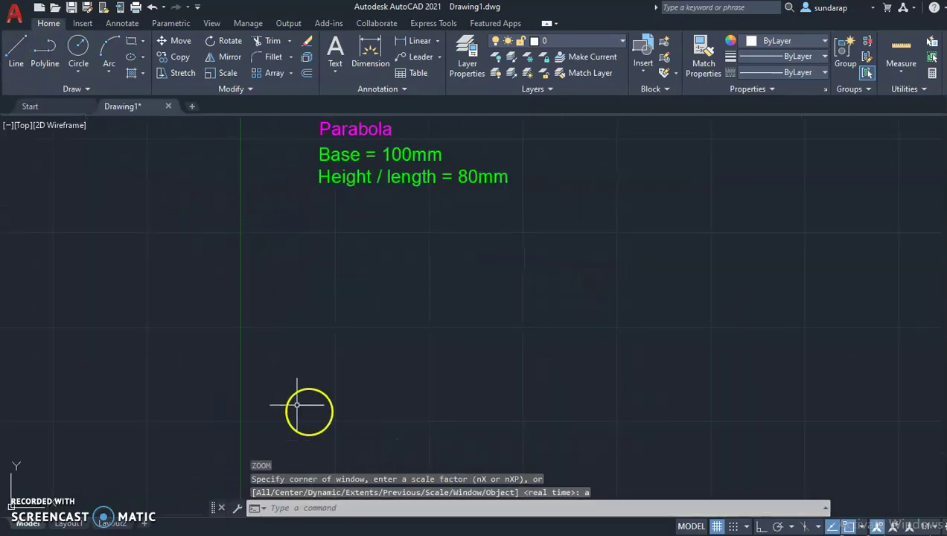
With Ortho on, draw the rectangle's 100 mm base and 80 mm vertical side as lines.
click(15, 53)
click(308, 426)
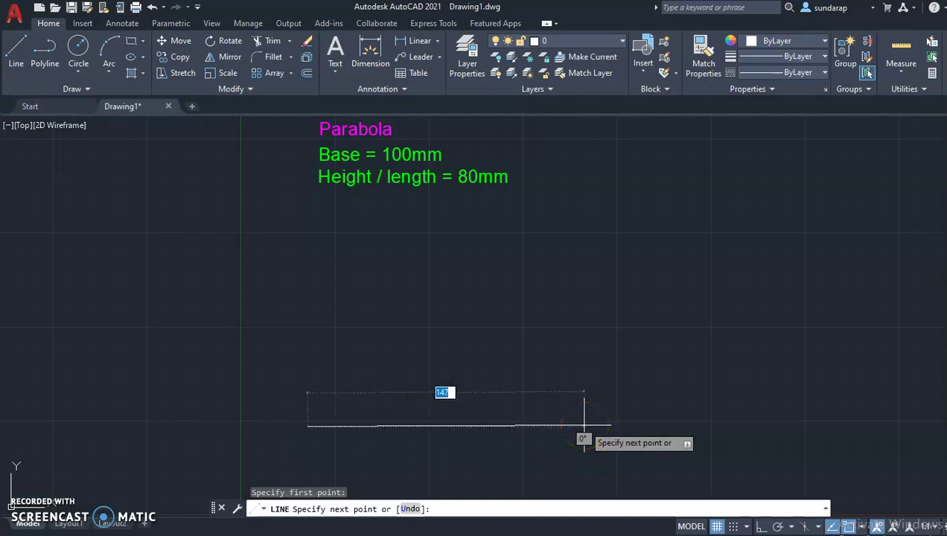
click(760, 527)
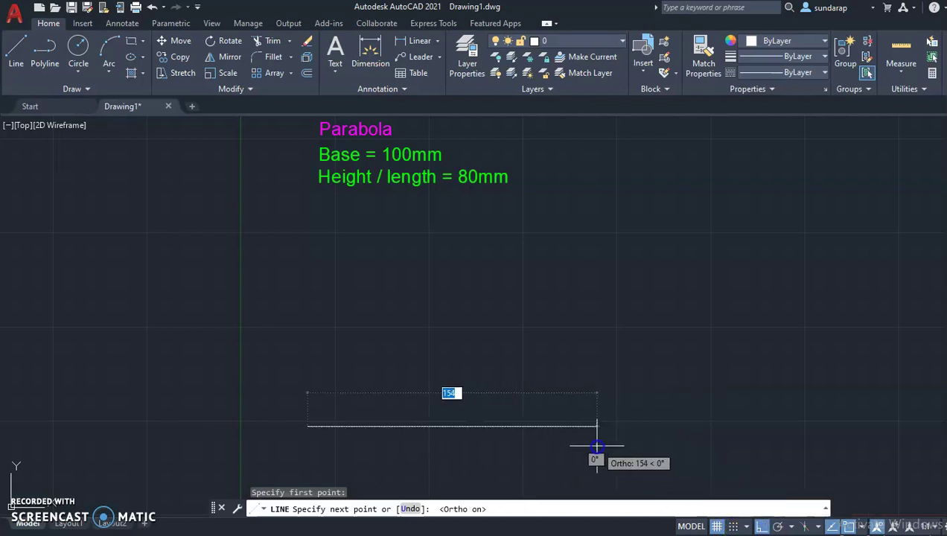
text(100)
key(Return)
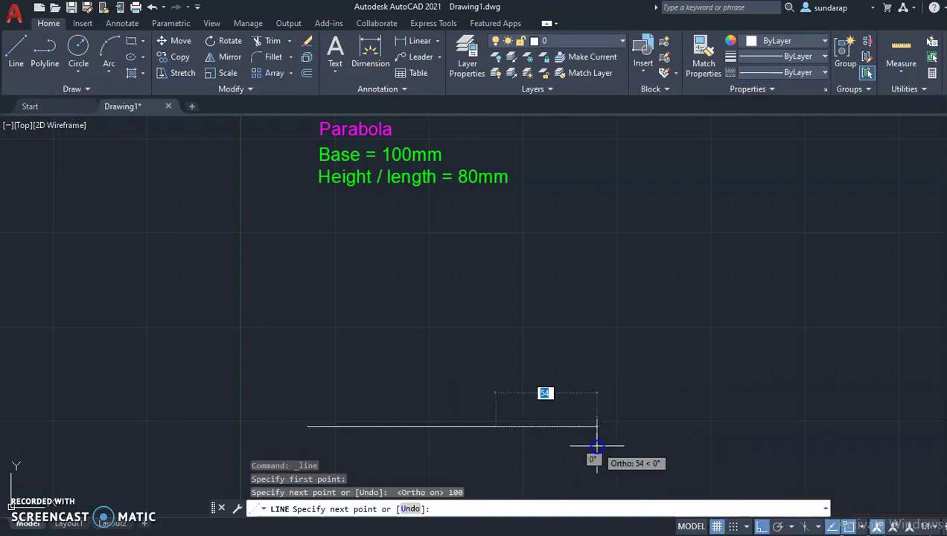
text(80)
key(Return)
Add the 100 mm top side, close the rectangle, and zoom in on it.
text(100)
key(Return)
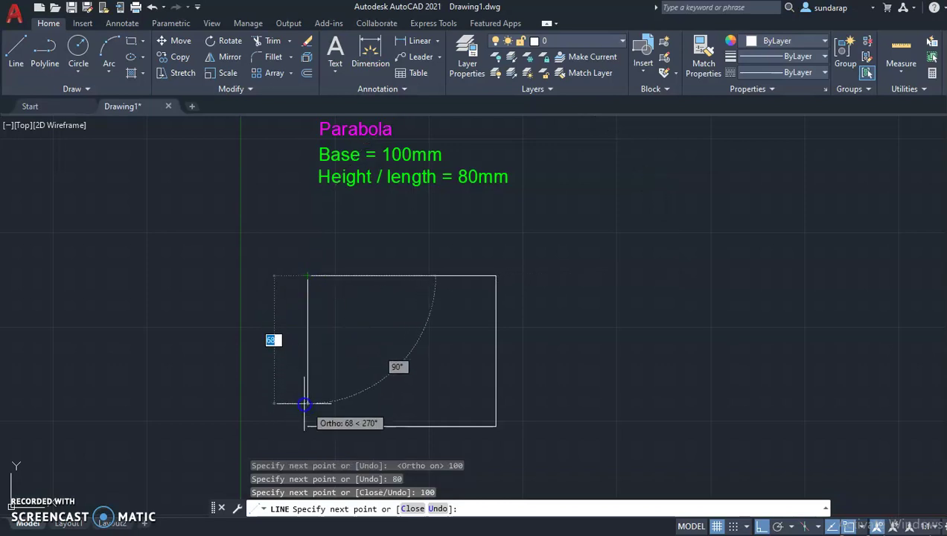
text(c)
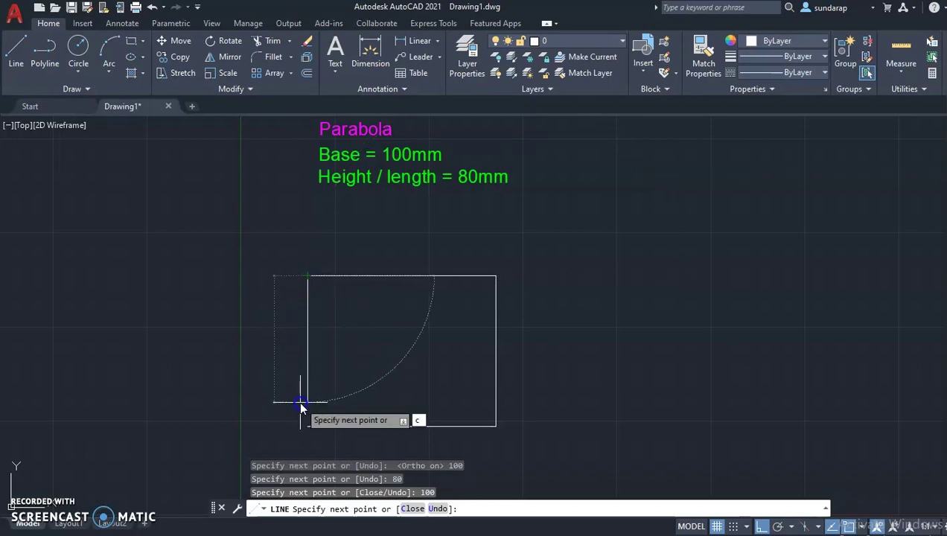
key(Return)
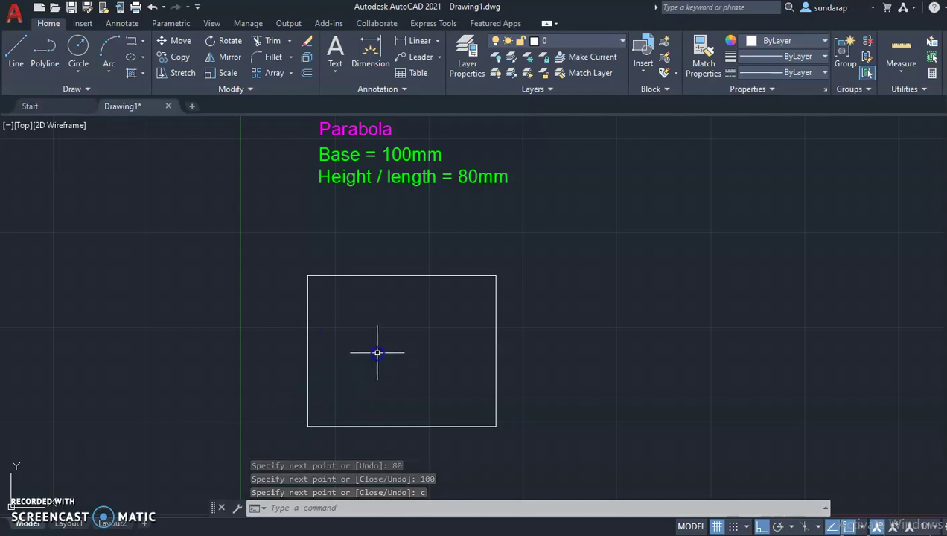
scroll(376, 352, up, 2)
middle_drag(375, 353, 428, 325)
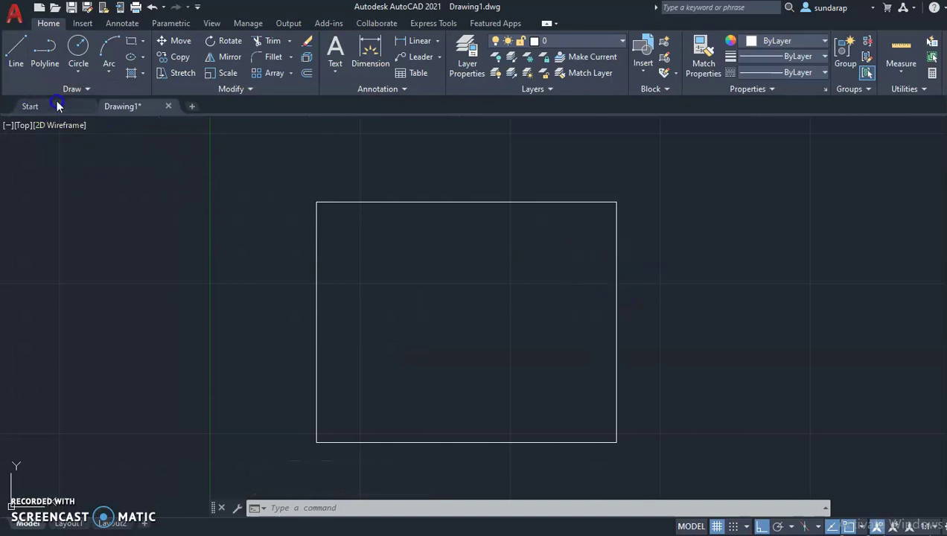
Draw a vertical line from the top edge's midpoint down to the bottom edge.
click(16, 61)
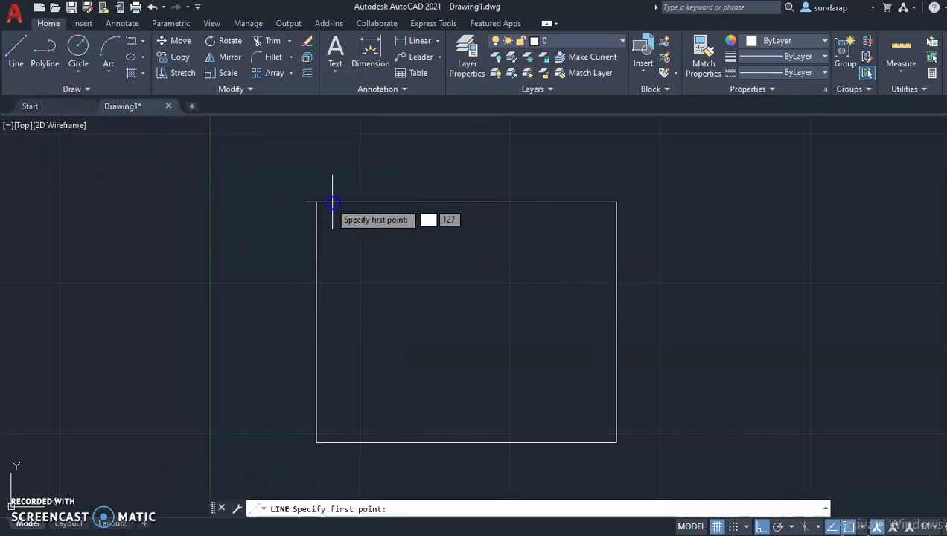
click(466, 201)
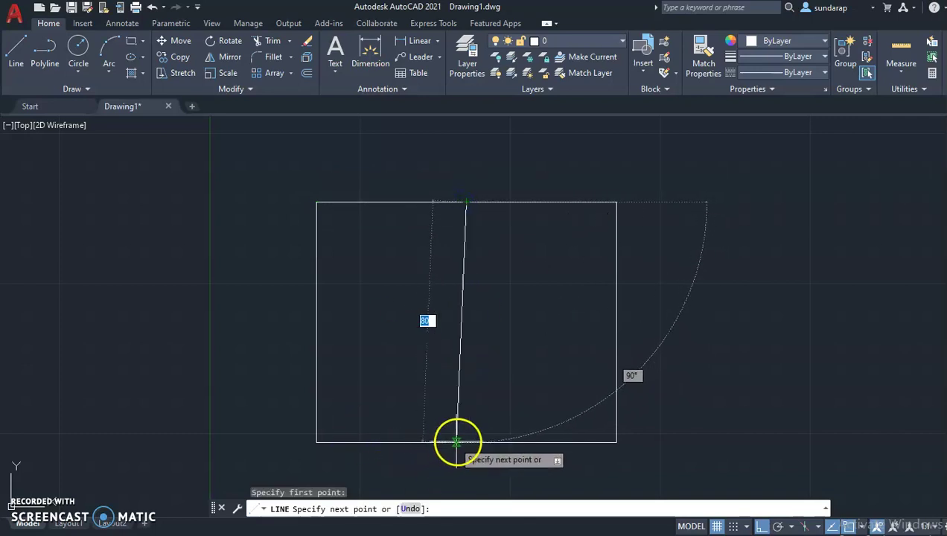
click(465, 442)
right_click(667, 303)
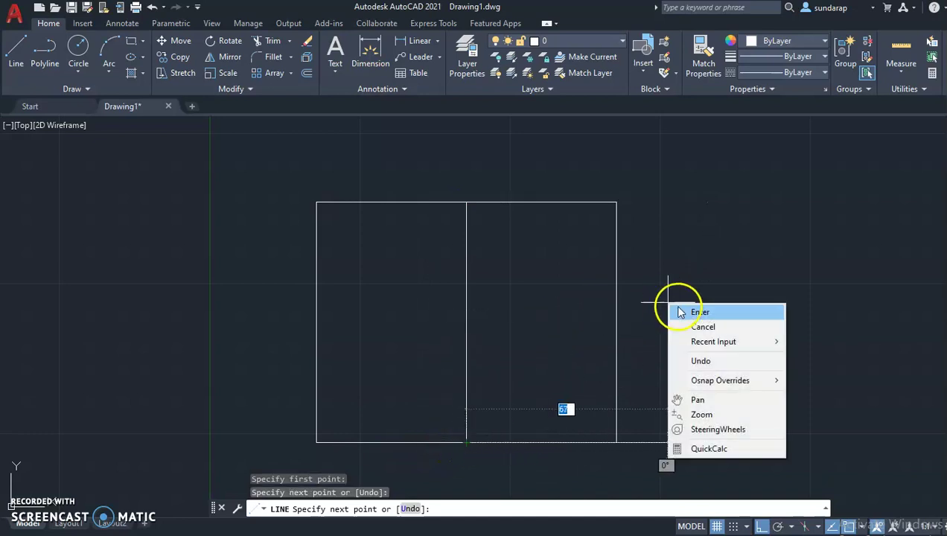
click(678, 312)
Pan the view and select the rectangle's bottom edge.
middle_drag(398, 320, 436, 281)
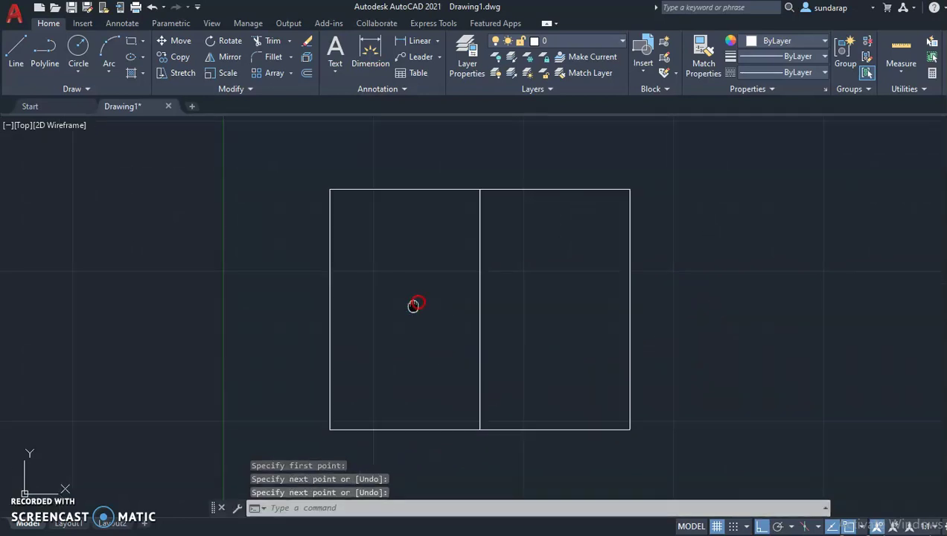
click(401, 426)
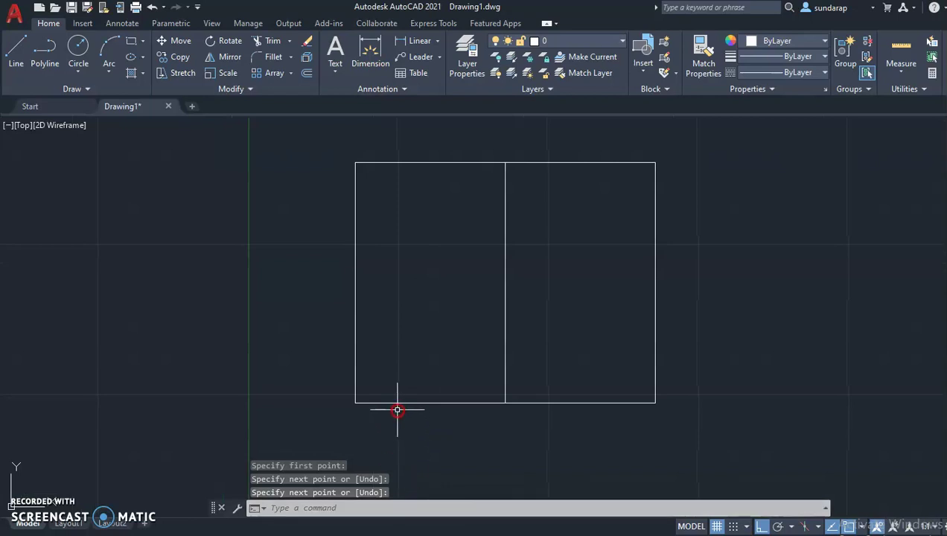
click(398, 403)
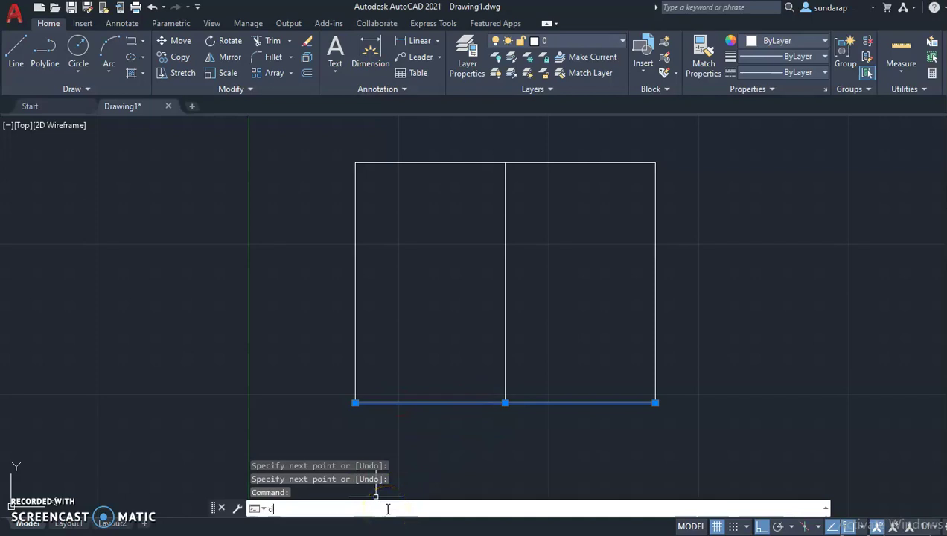
Divide the rectangle's bottom edge into 10 equal segments with DIV.
text(iv)
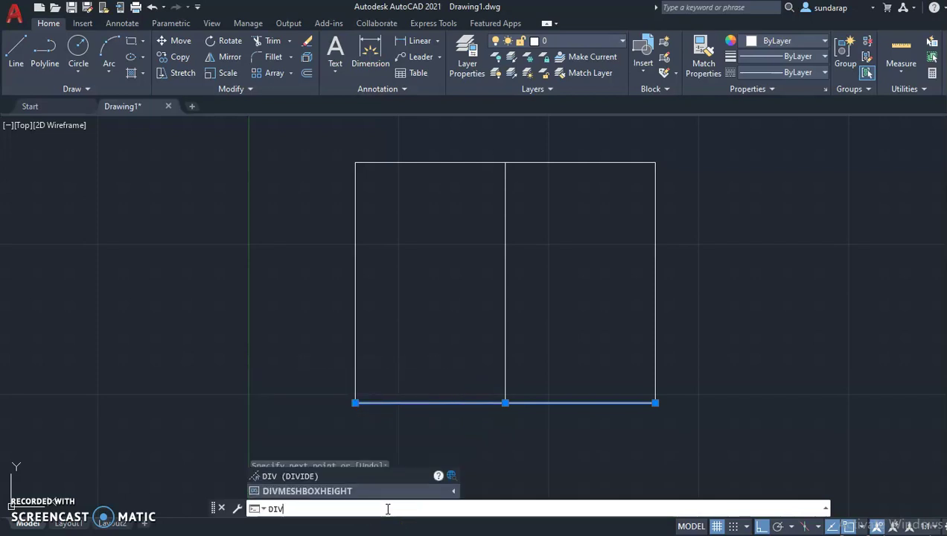
key(Return)
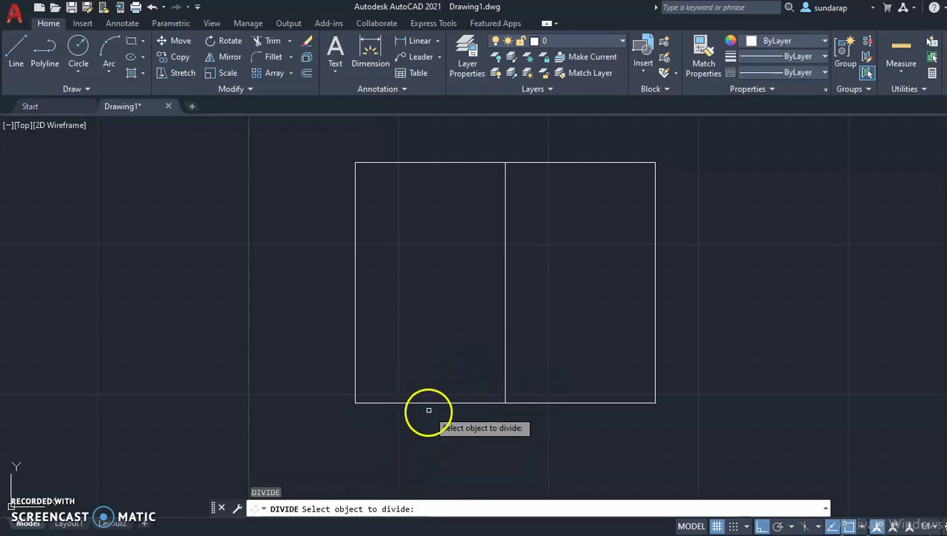
click(431, 403)
text(10)
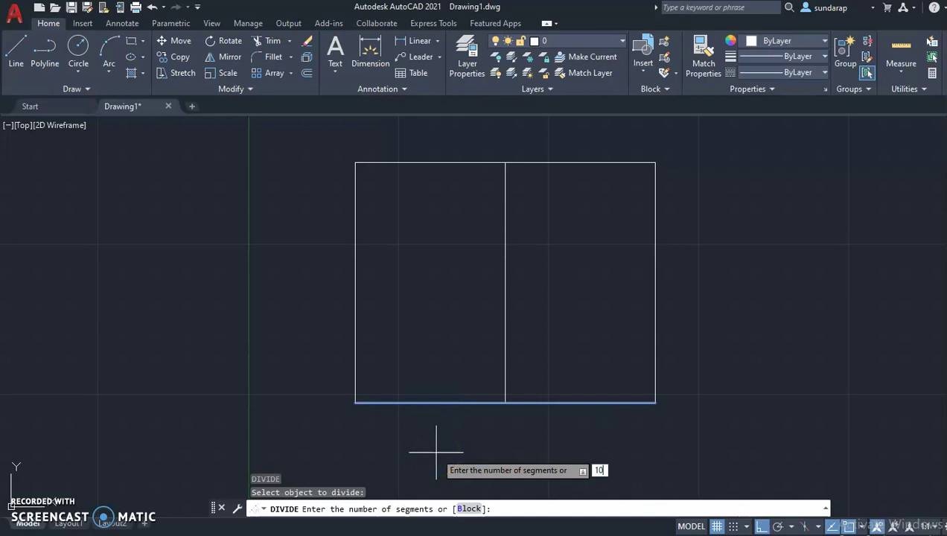
key(Return)
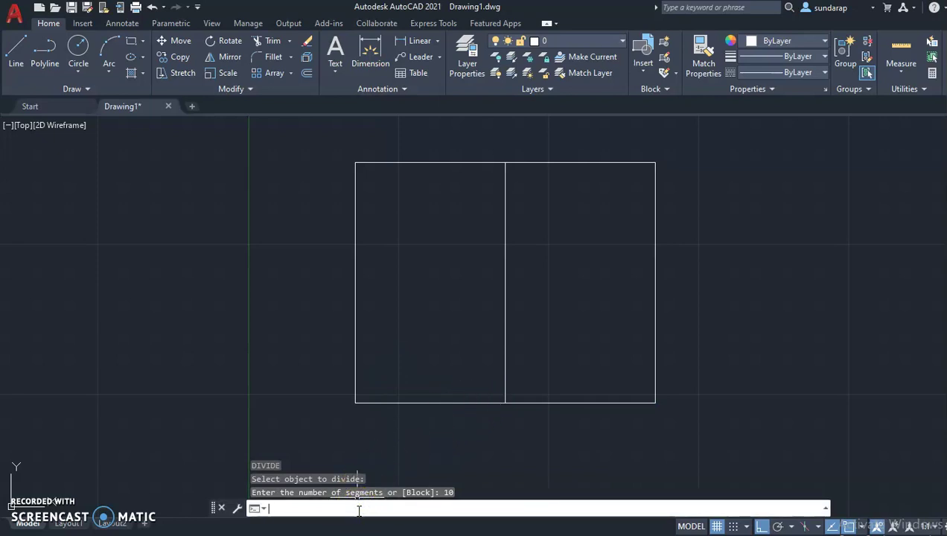
Set the point style to the circle-with-cross marker via DDPTYPE.
text(DDp)
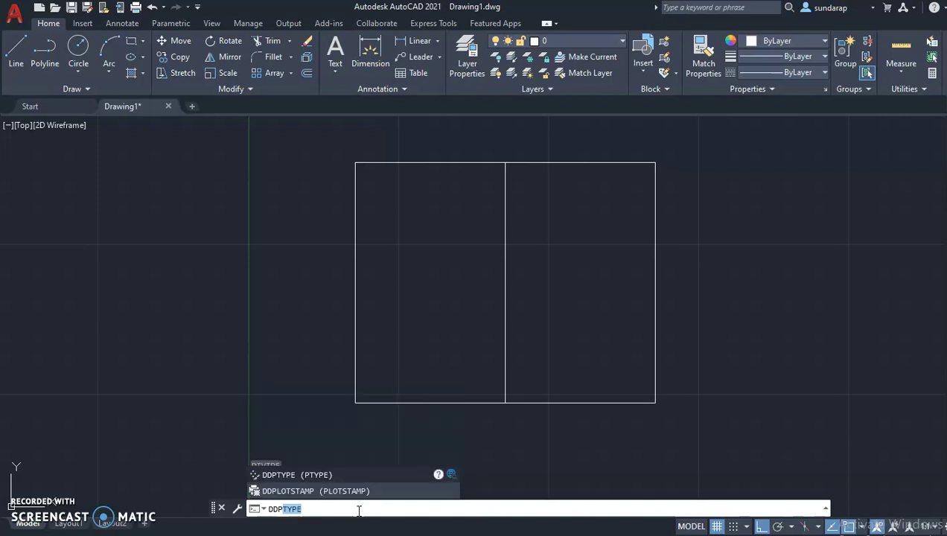
text(t)
key(Return)
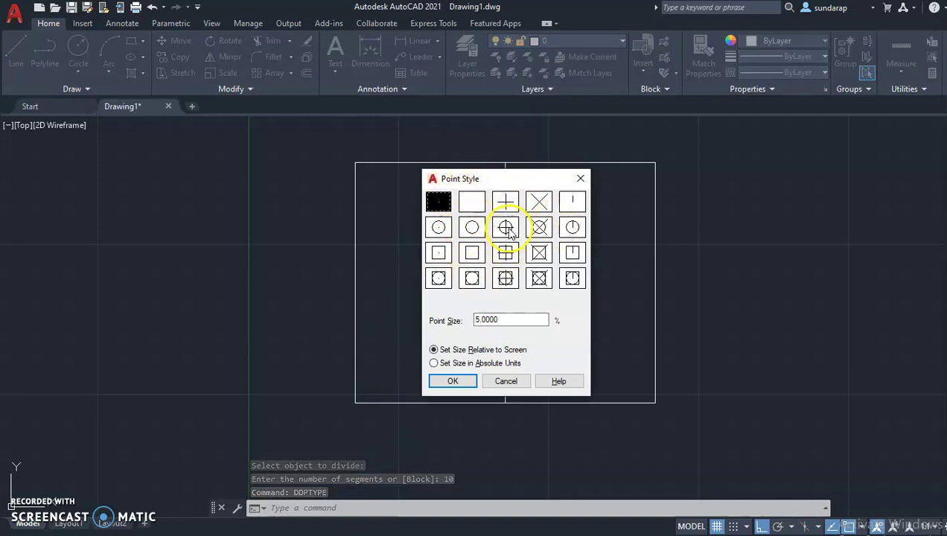
click(506, 231)
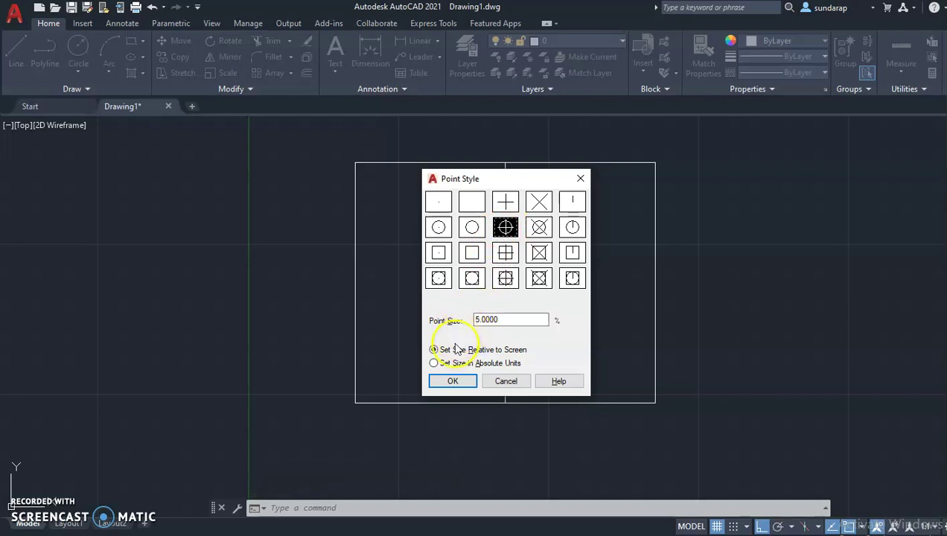
click(451, 382)
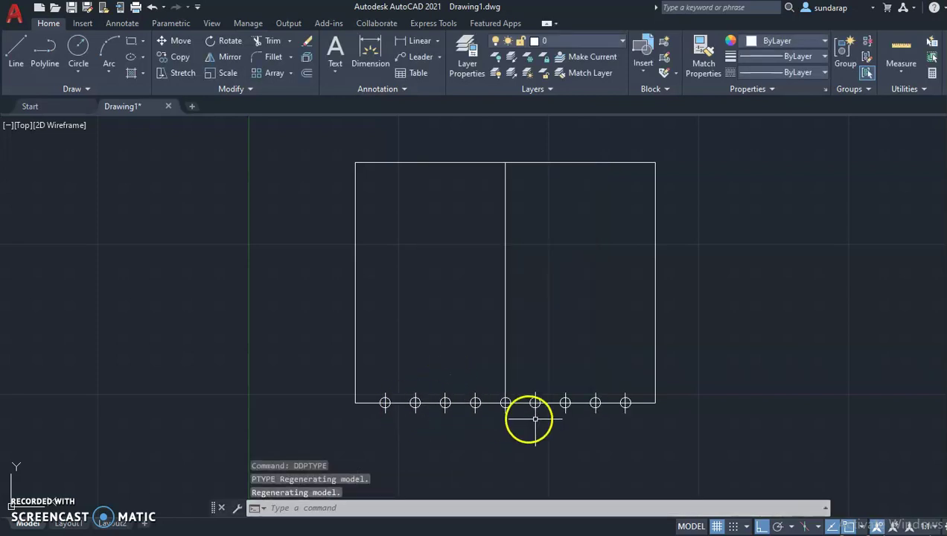
Use DIV to split the rectangle's left edge into 5 equal segments.
middle_drag(400, 350, 376, 355)
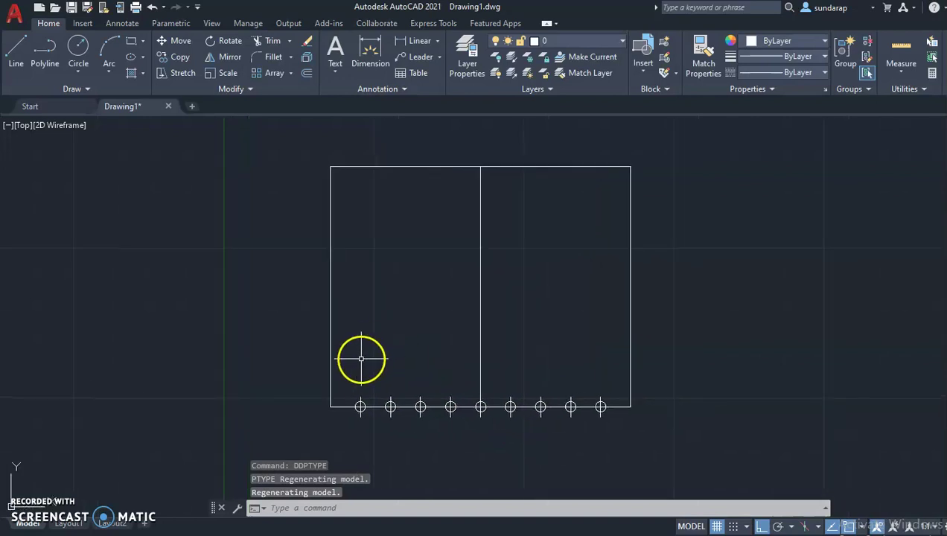
click(332, 353)
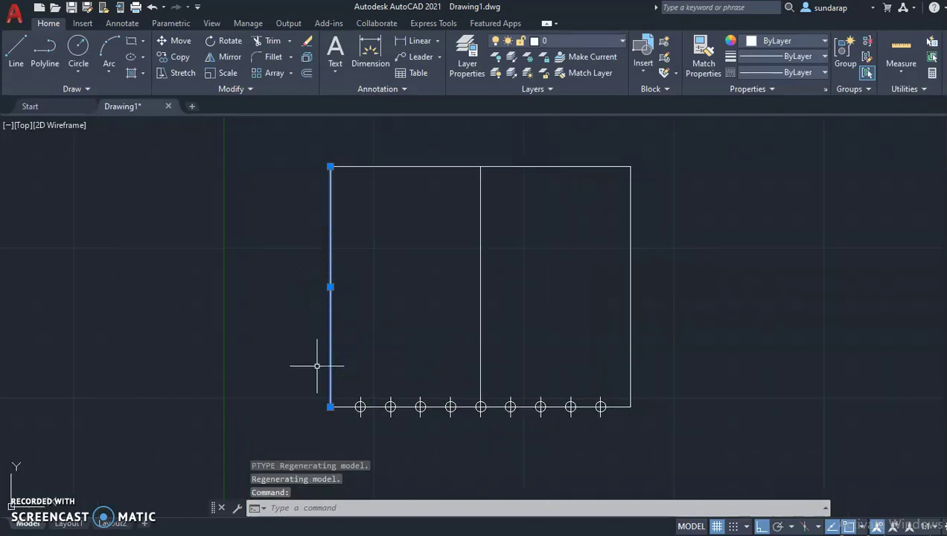
click(333, 507)
text(d)
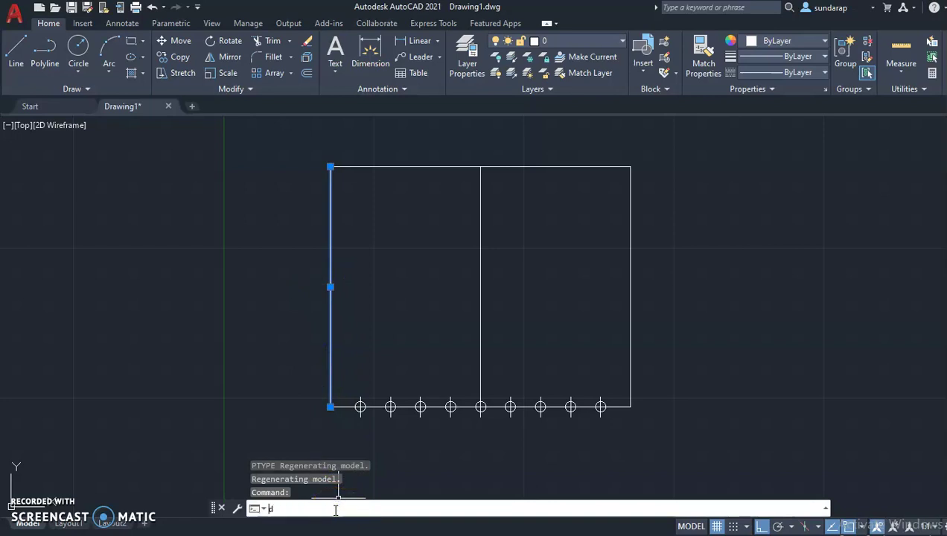
text(iv)
key(Return)
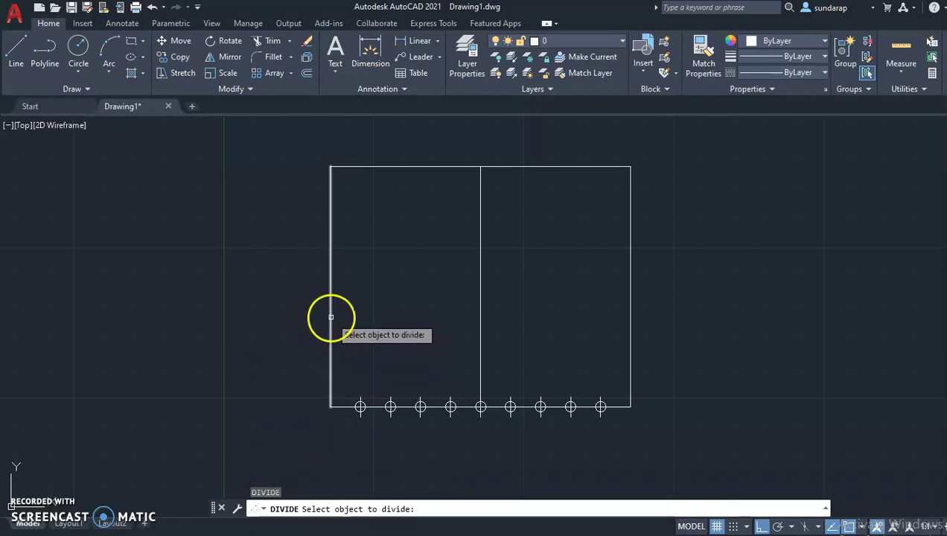
click(332, 319)
text(5)
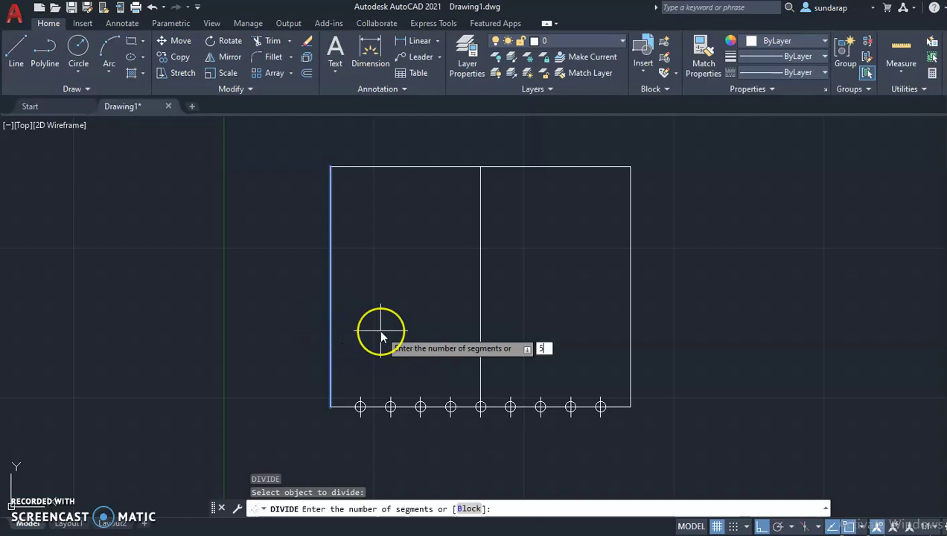
key(Return)
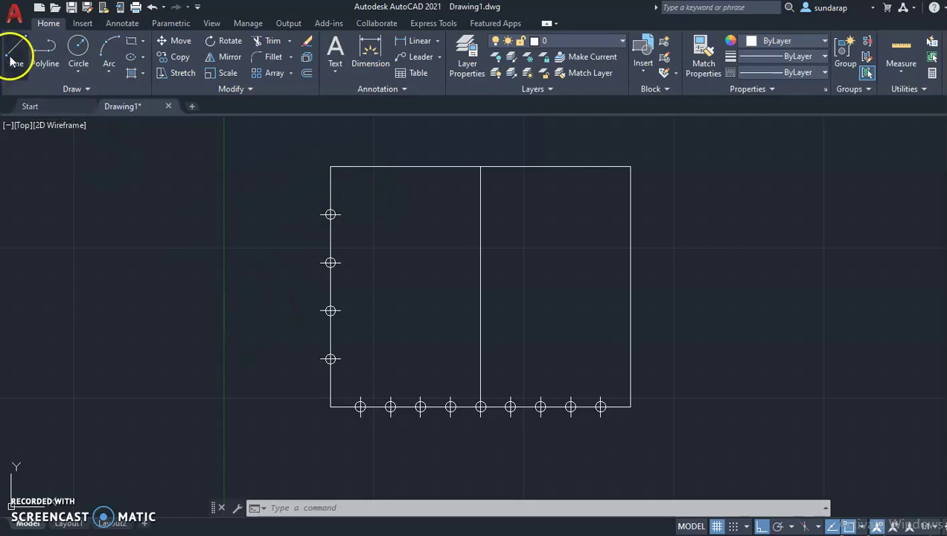
Draw vertical lines from the first and second base division points up to the top edge.
click(14, 56)
click(360, 406)
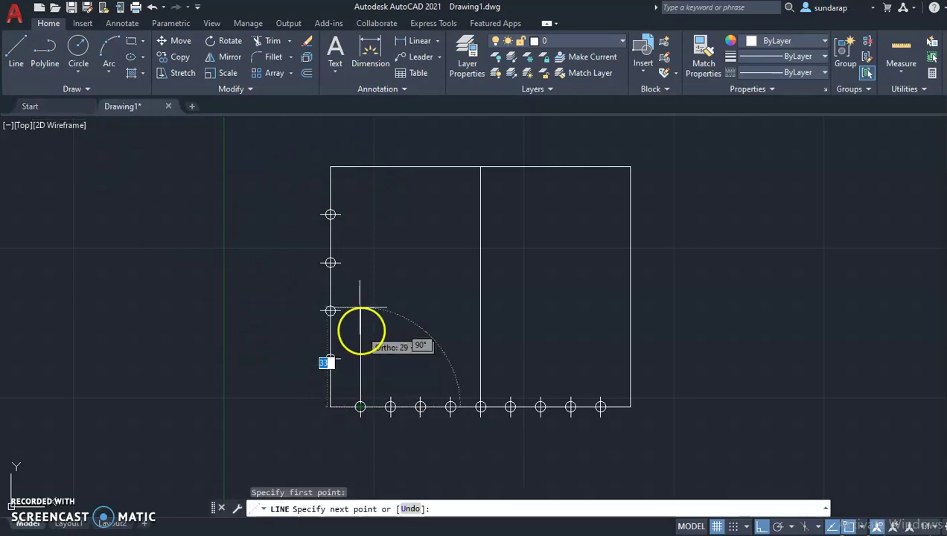
click(360, 167)
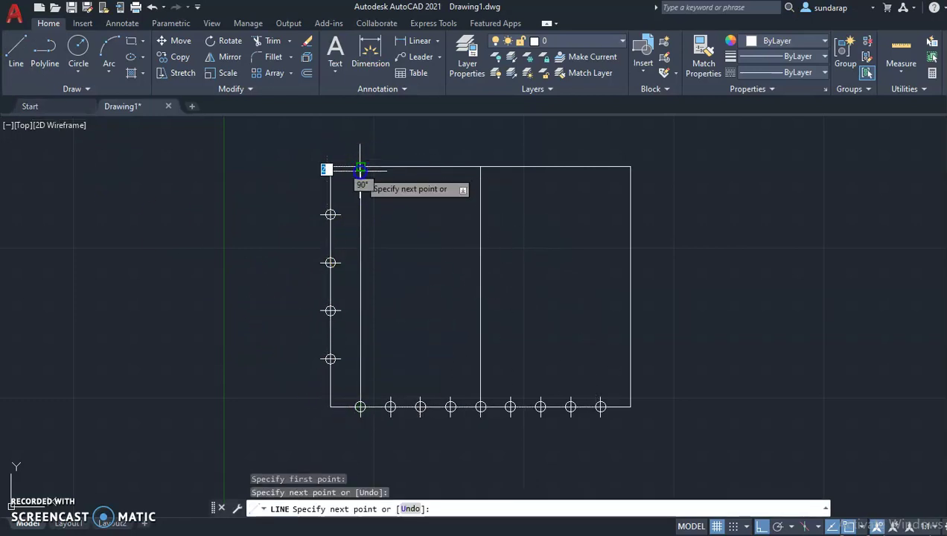
right_click(392, 200)
click(408, 203)
click(734, 240)
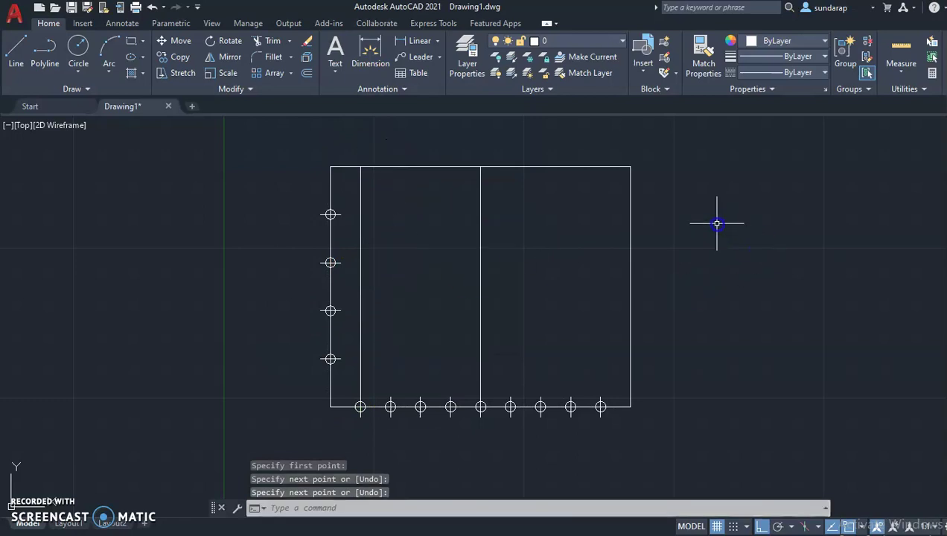
right_click(716, 223)
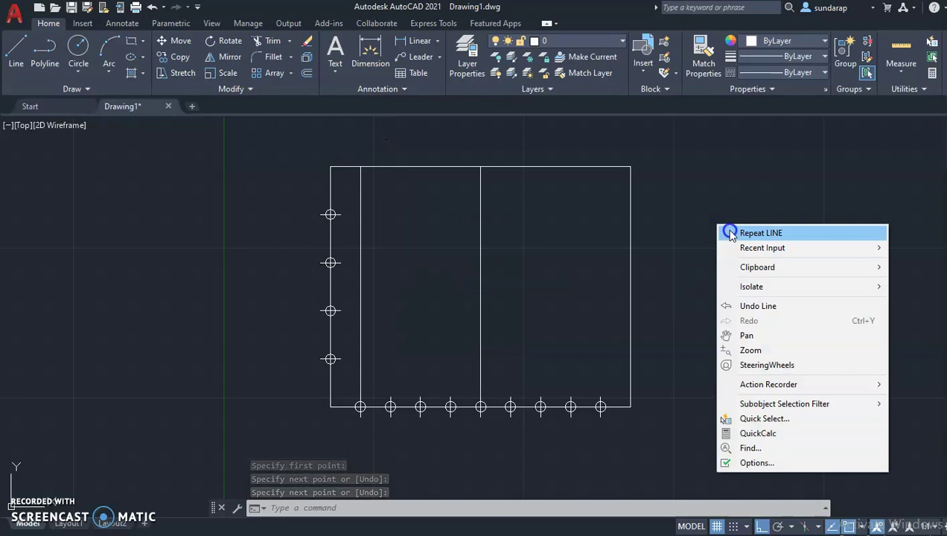
click(759, 233)
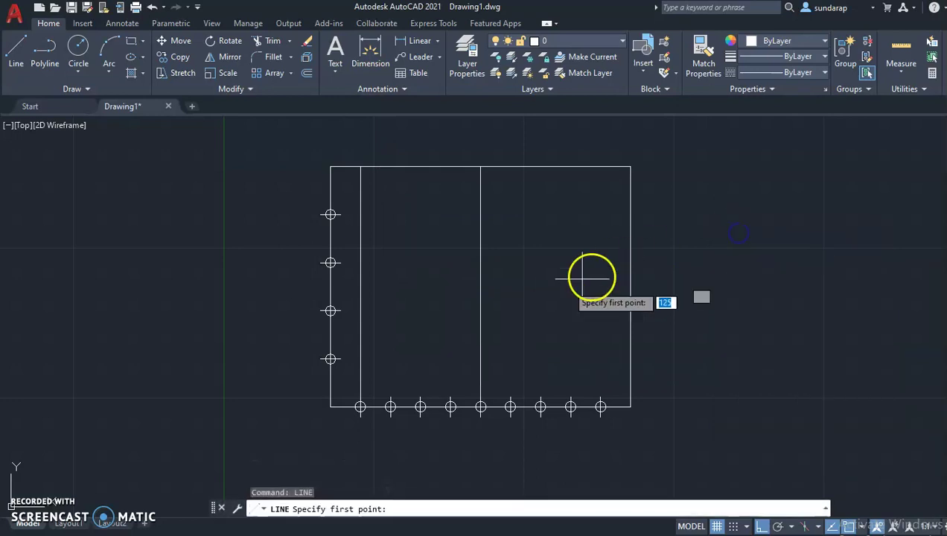
click(390, 406)
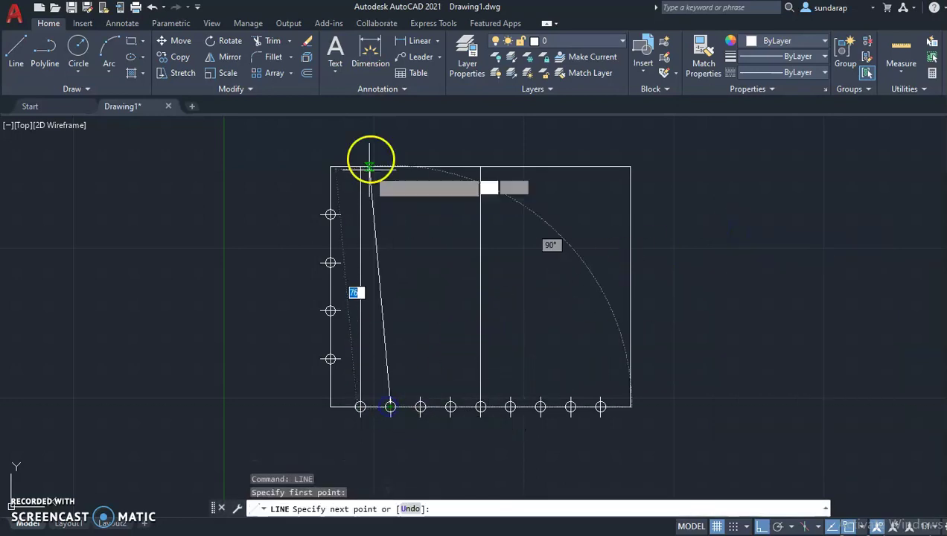
click(390, 167)
right_click(427, 207)
click(432, 210)
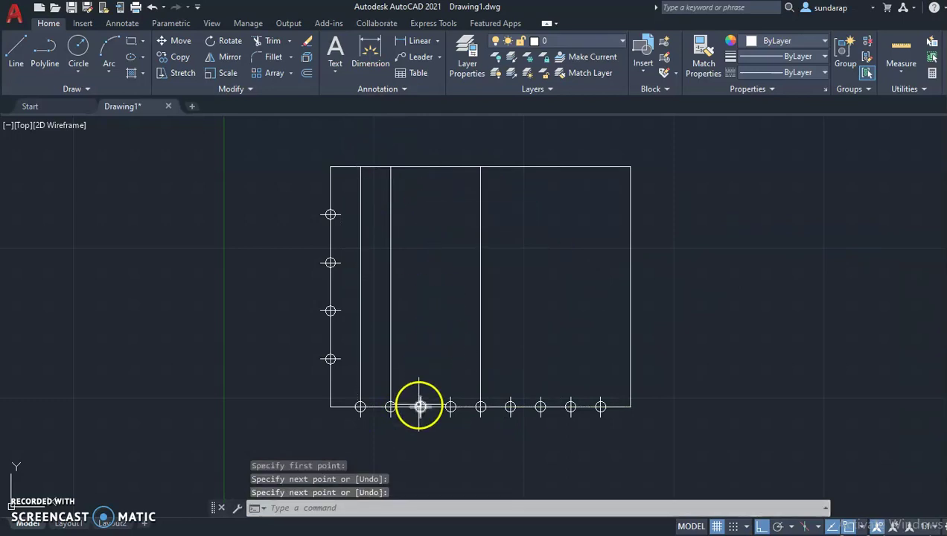
Draw vertical lines from the third and fourth base division points up to the top edge.
right_click(717, 216)
click(725, 220)
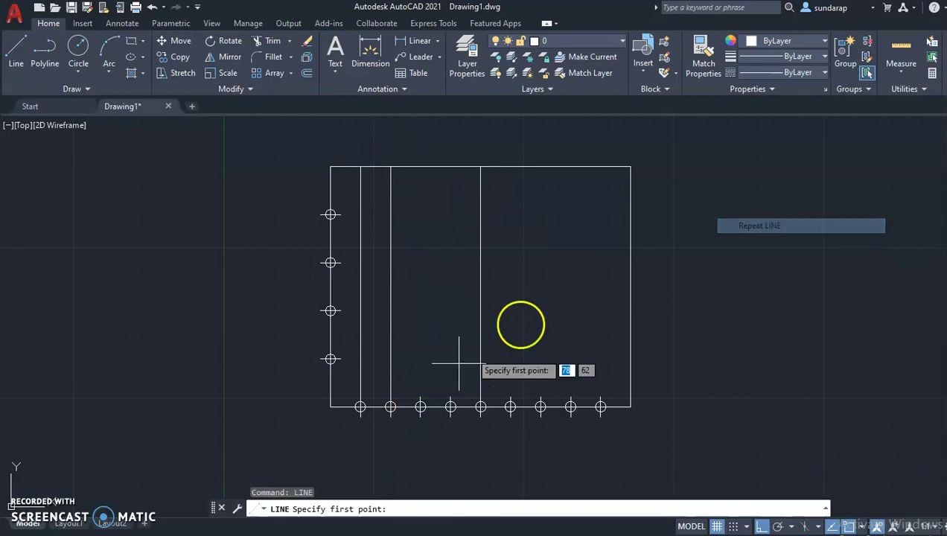
click(419, 406)
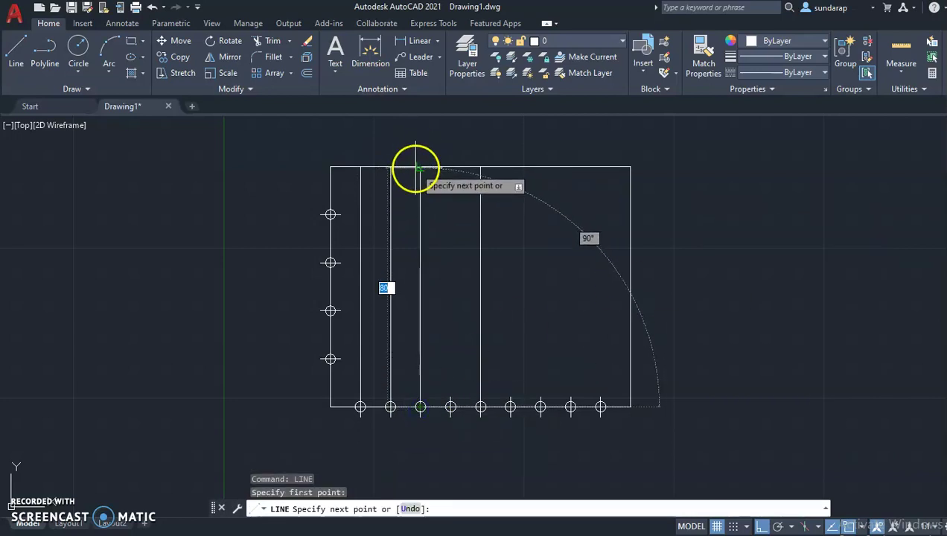
click(420, 167)
right_click(420, 167)
click(462, 177)
right_click(768, 253)
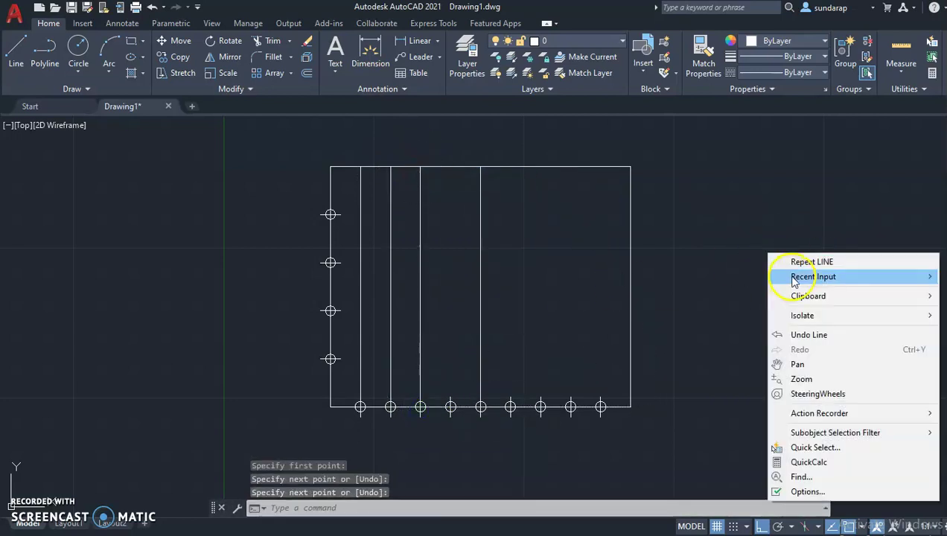
click(782, 260)
click(451, 406)
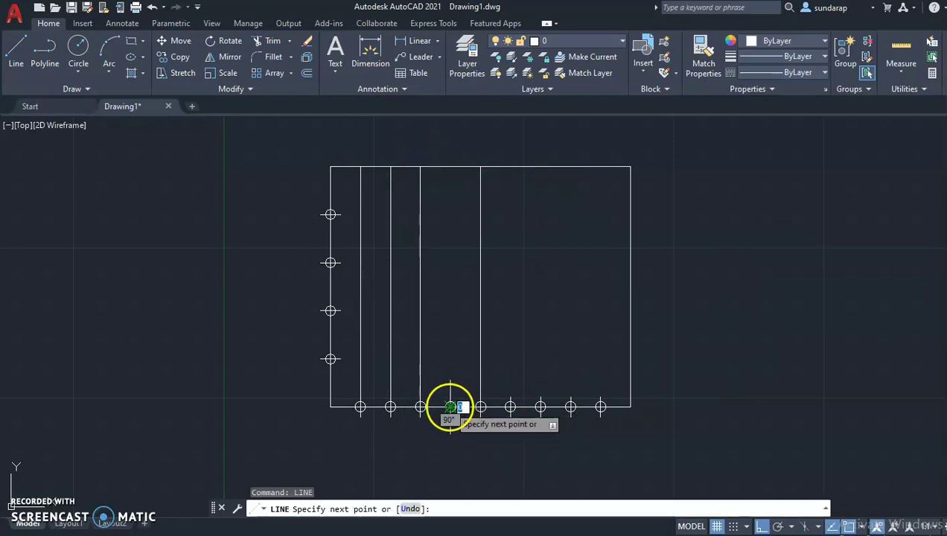
click(449, 167)
right_click(770, 247)
click(789, 254)
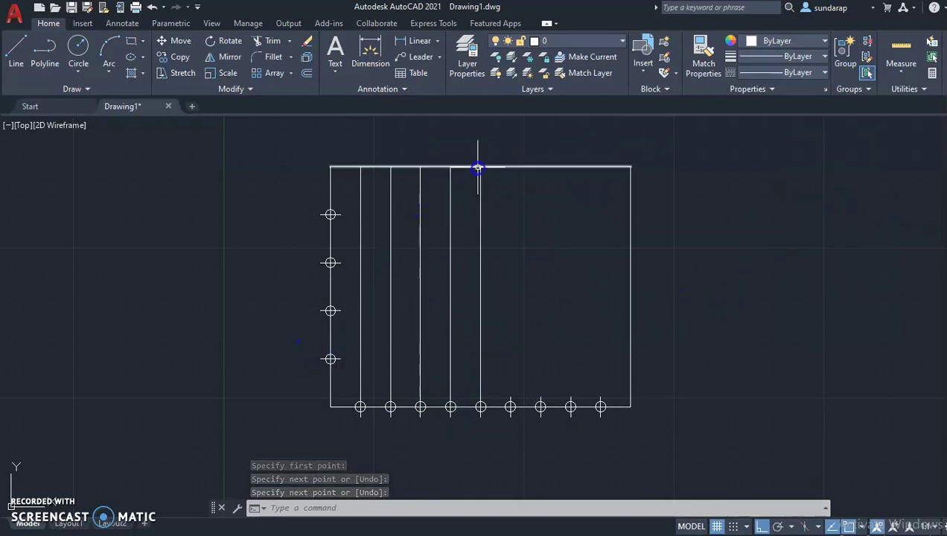
click(341, 327)
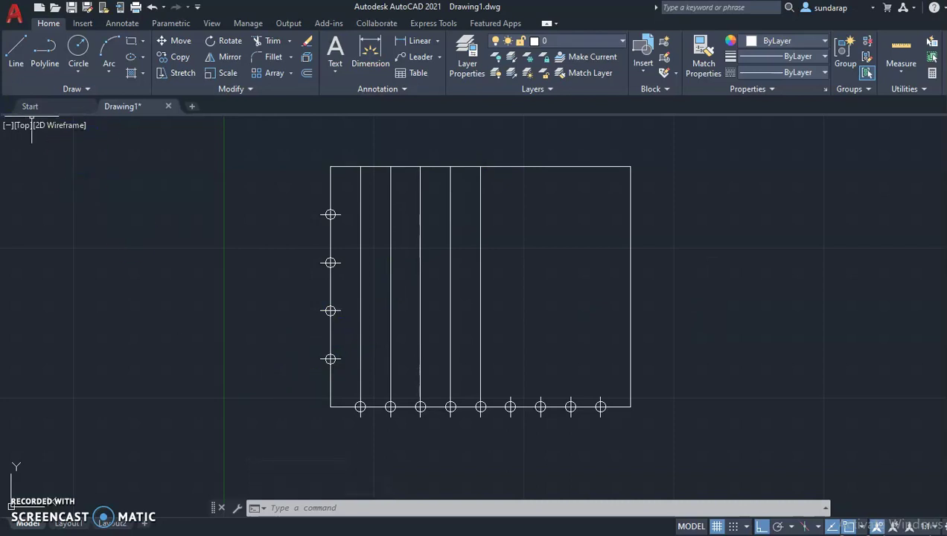
With Ortho off, connect the two lower left-edge division points to the centre line's top end.
click(15, 46)
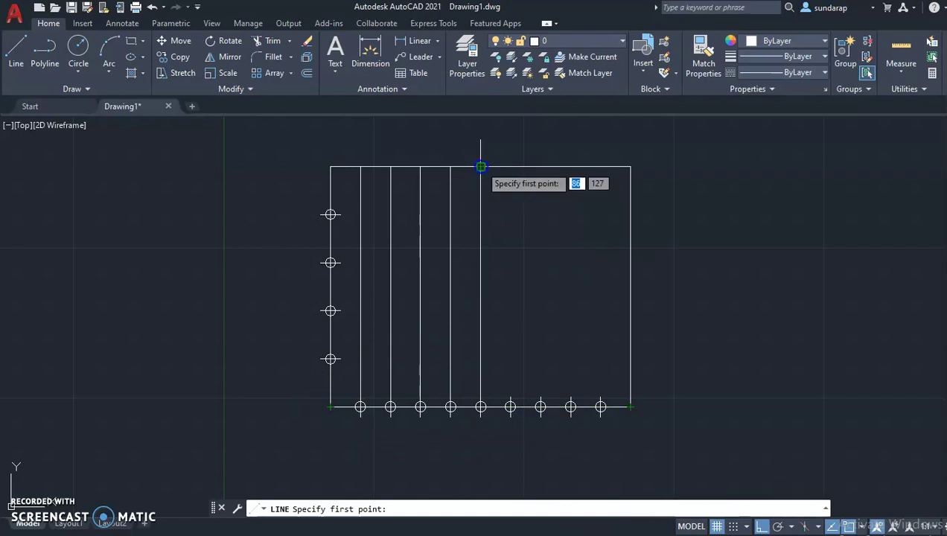
click(331, 359)
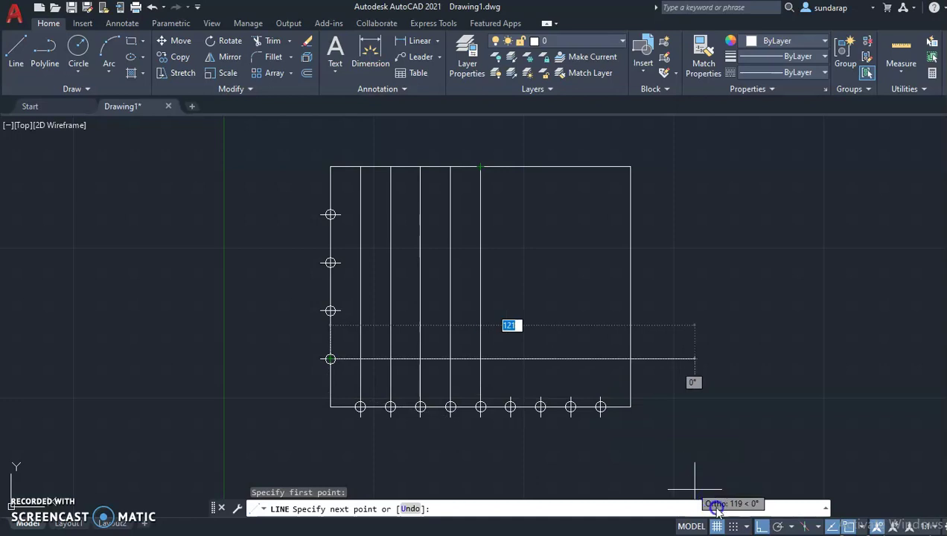
click(761, 526)
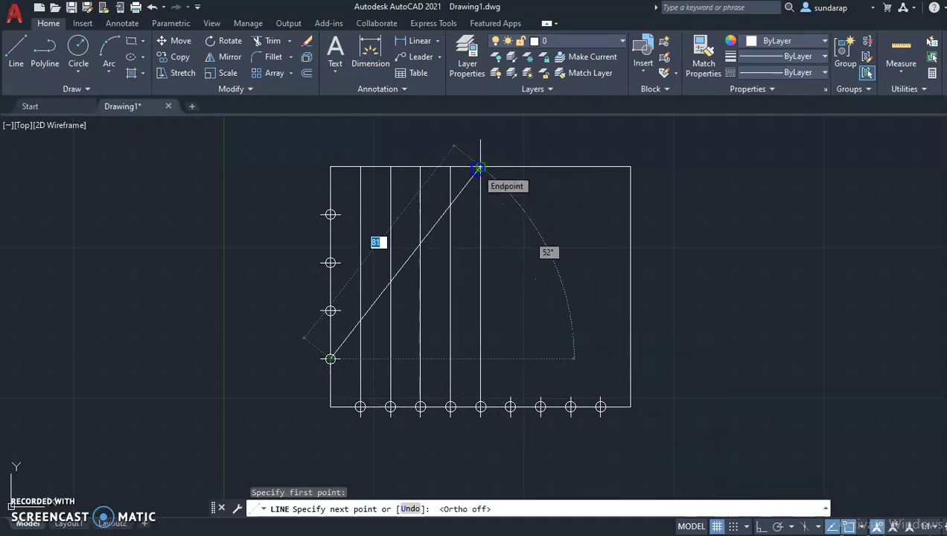
click(479, 168)
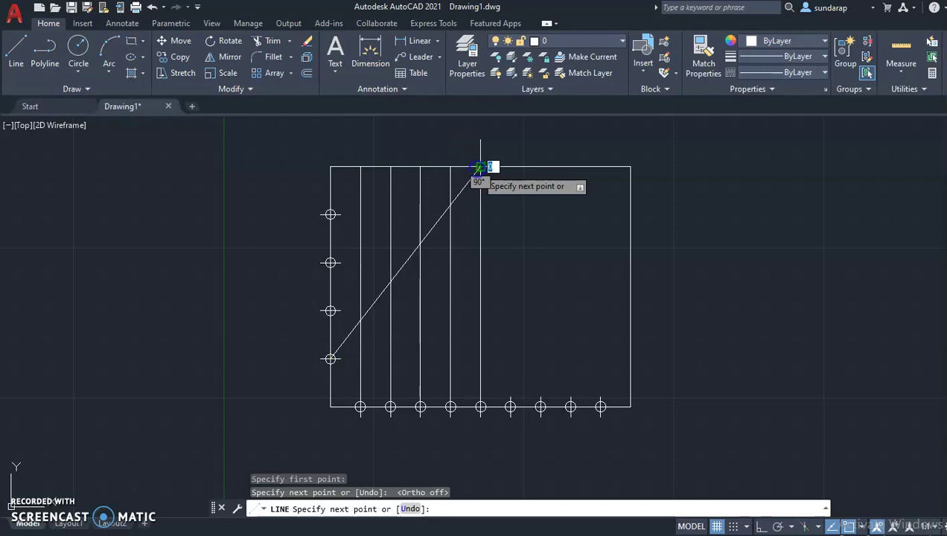
click(331, 311)
right_click(330, 310)
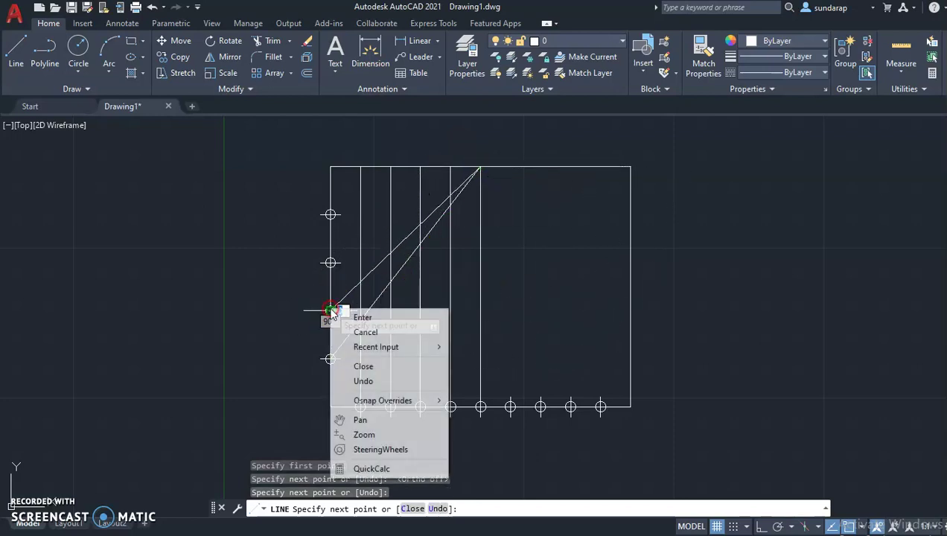
click(355, 319)
Connect the two upper left-edge division points to the centre line's top end.
right_click(681, 210)
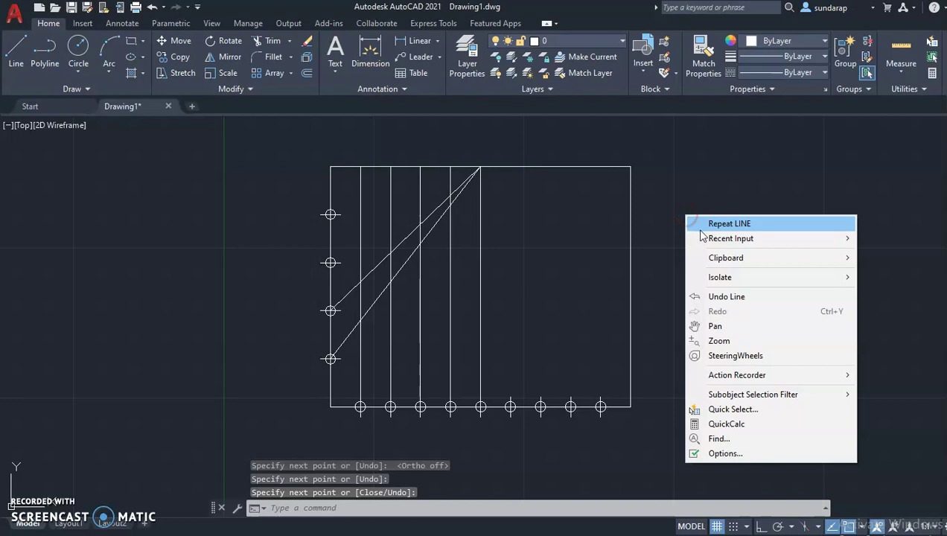
click(699, 225)
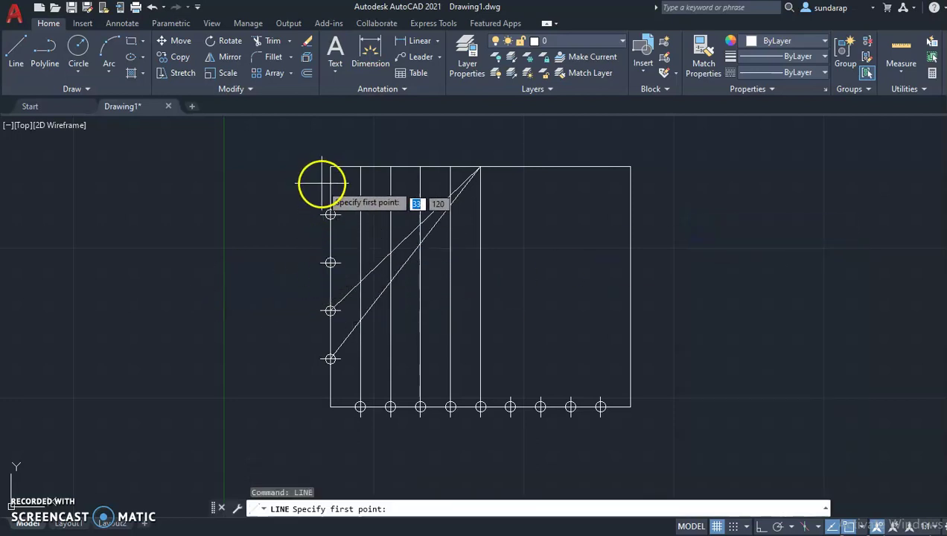
click(331, 262)
click(480, 167)
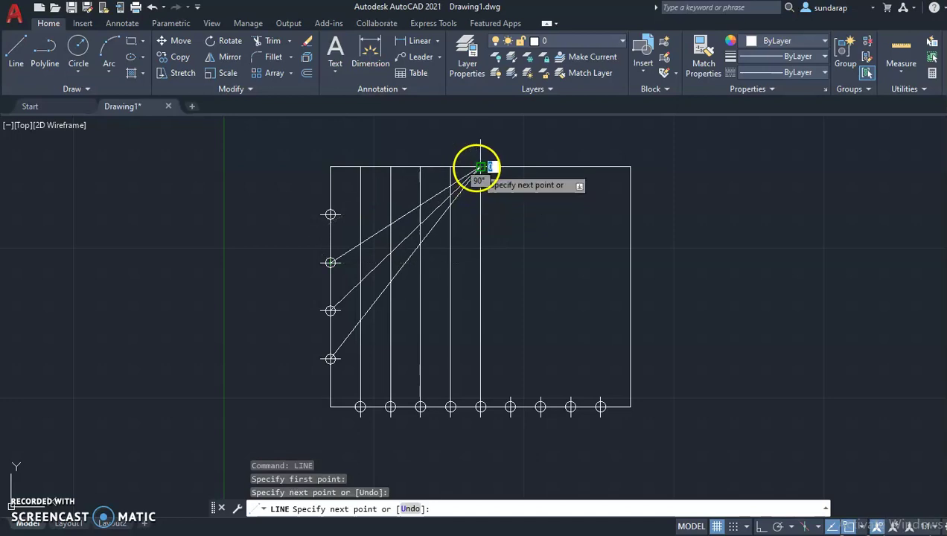
click(331, 214)
right_click(331, 214)
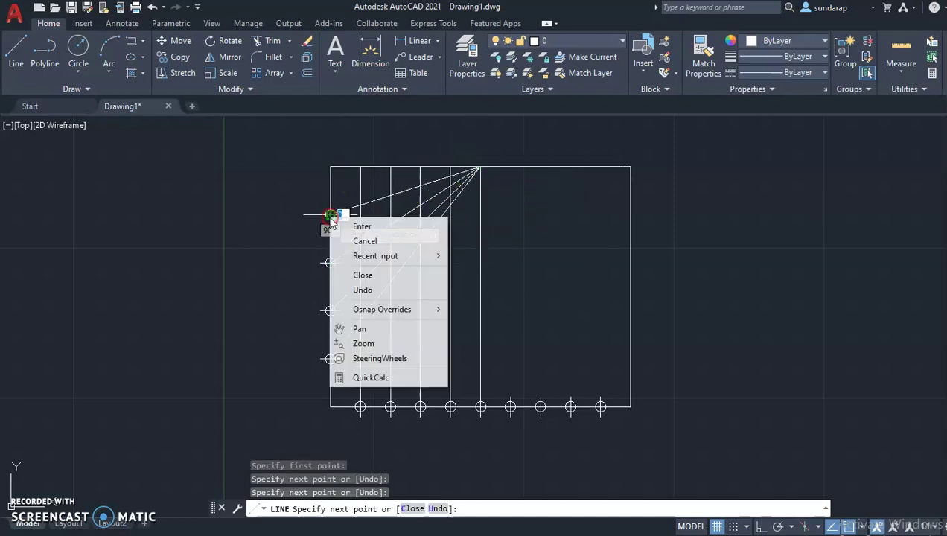
click(361, 226)
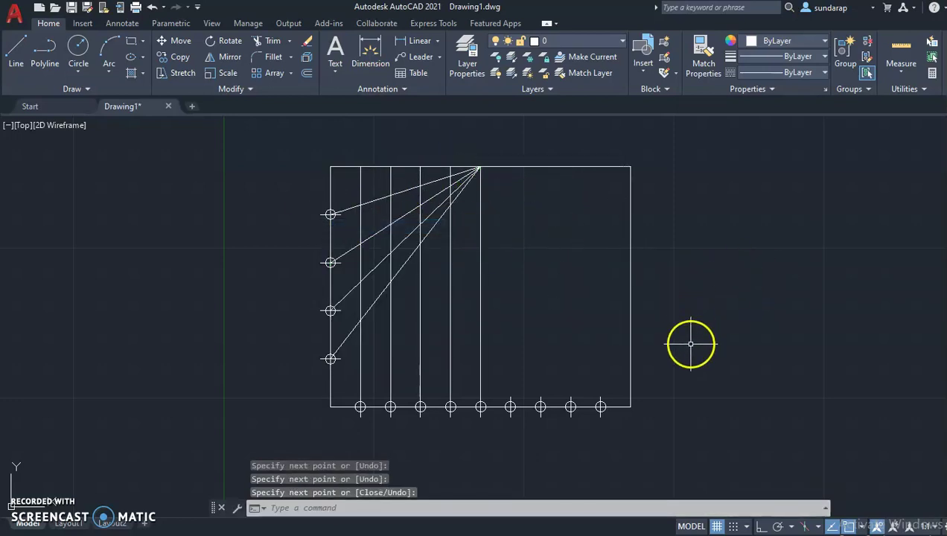
Place POINT markers where the first two verticals meet their diagonal rays.
click(360, 385)
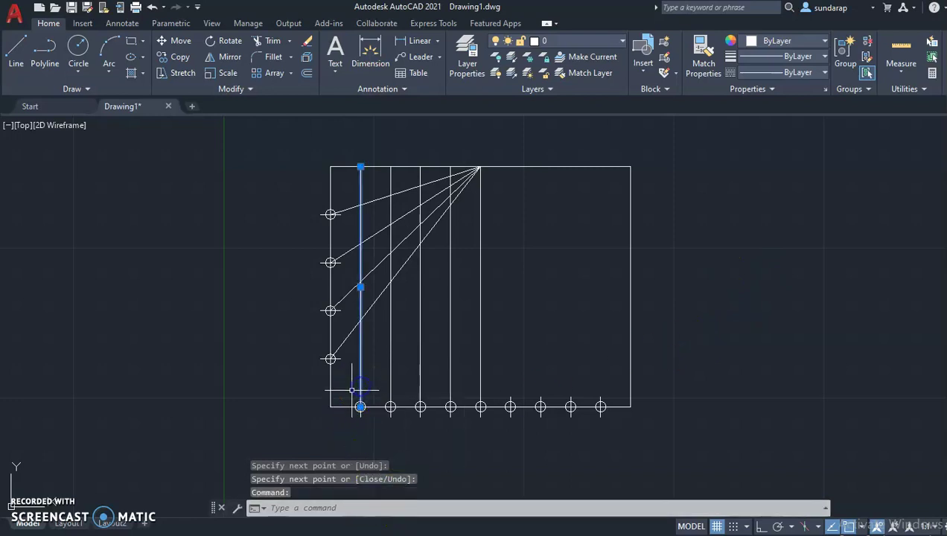
click(347, 337)
text(poin)
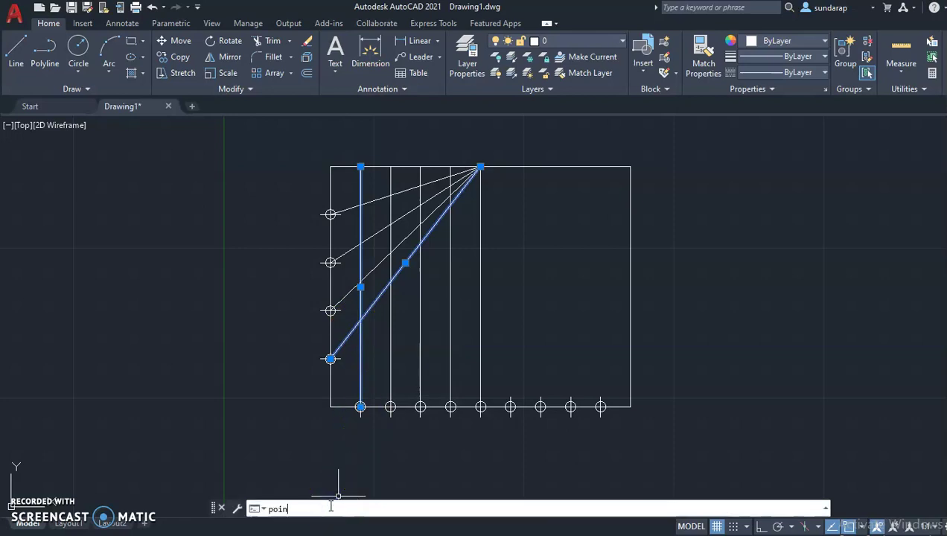
text(t)
key(Return)
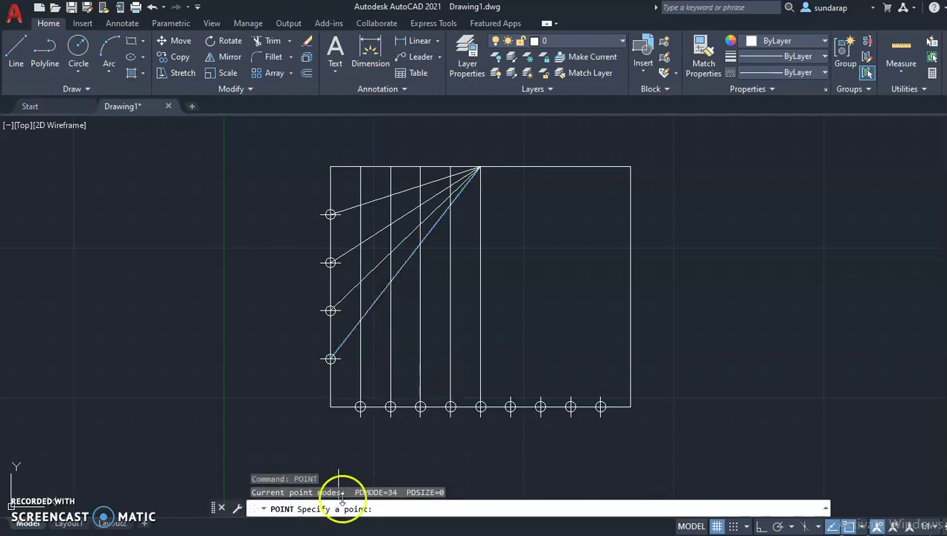
click(359, 320)
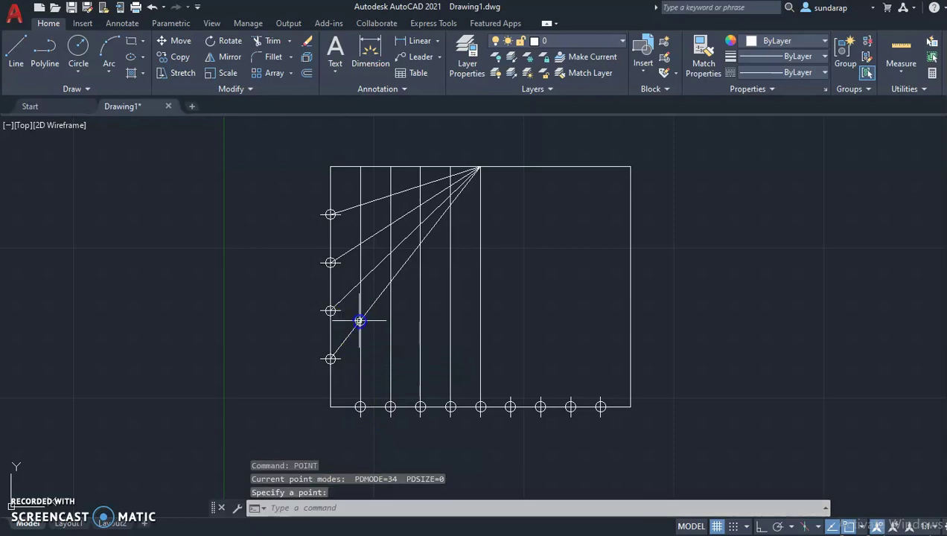
click(391, 365)
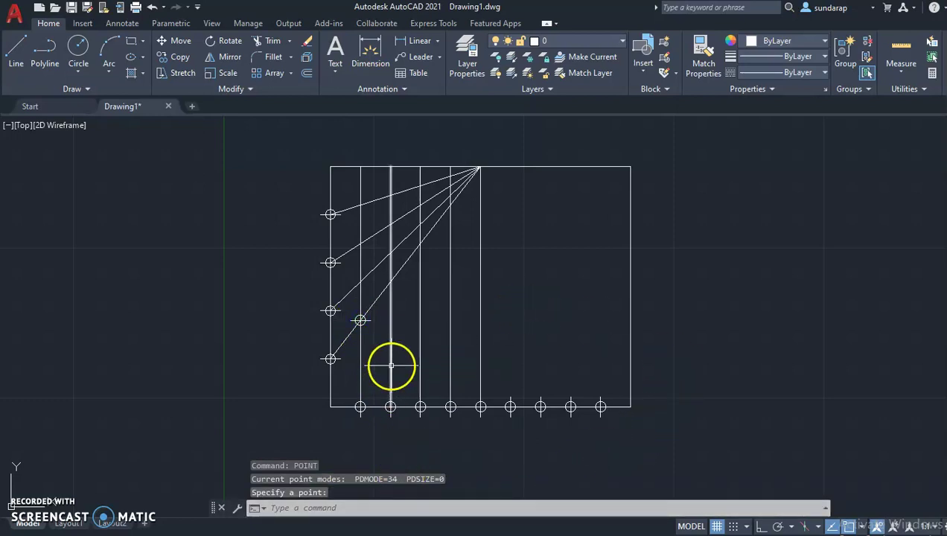
click(365, 277)
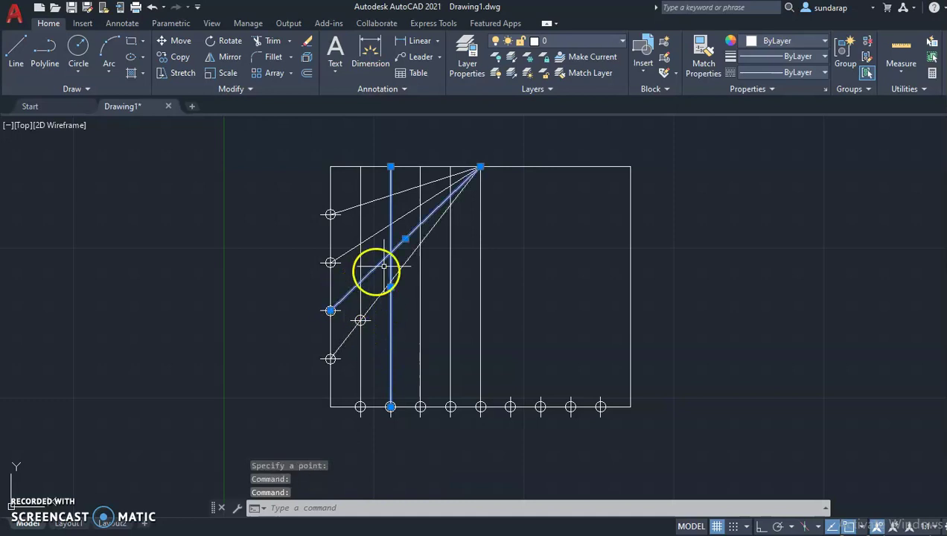
right_click(682, 240)
click(697, 246)
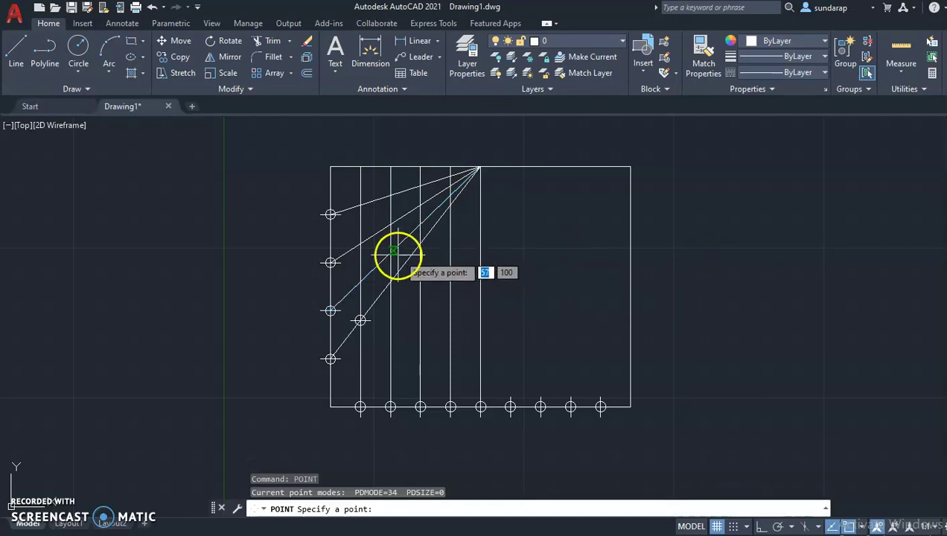
click(390, 253)
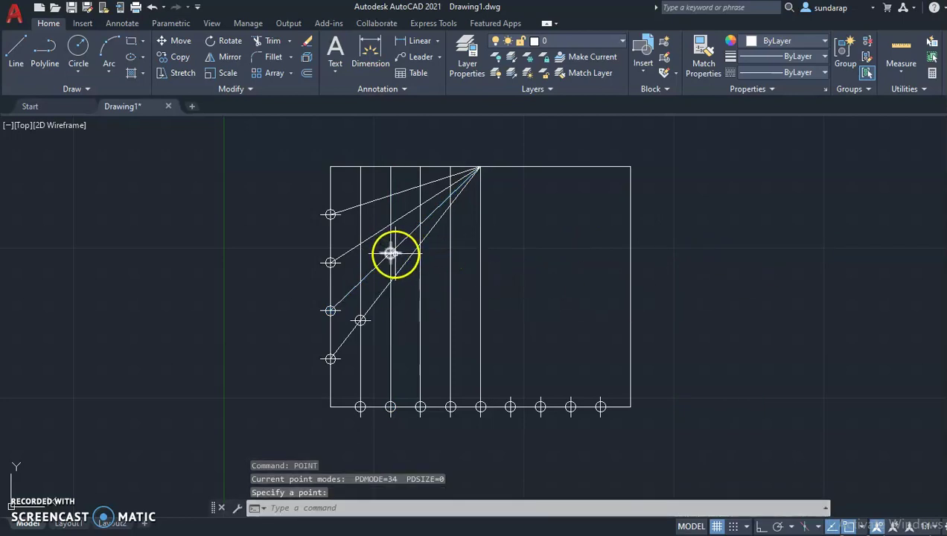
Place point markers where the third and fourth verticals meet their rays.
right_click(683, 193)
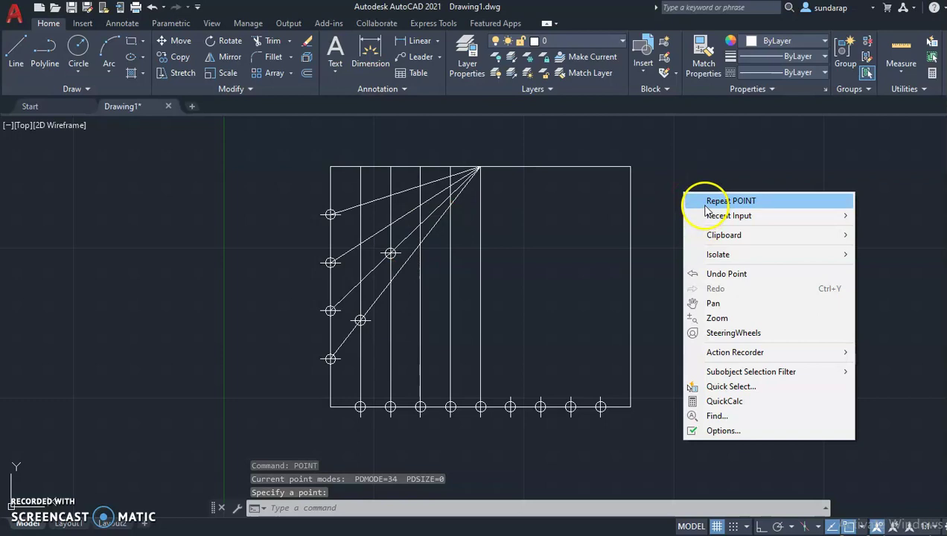
click(700, 198)
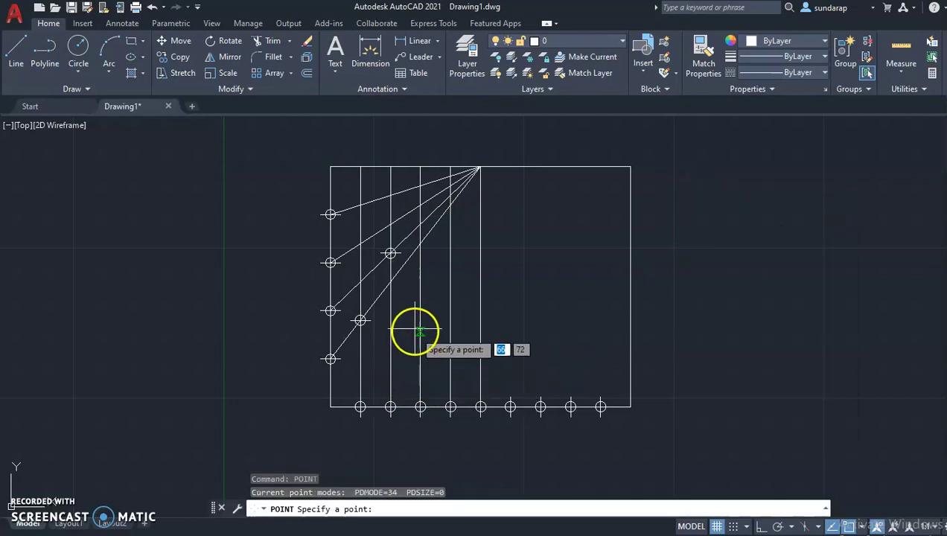
click(419, 204)
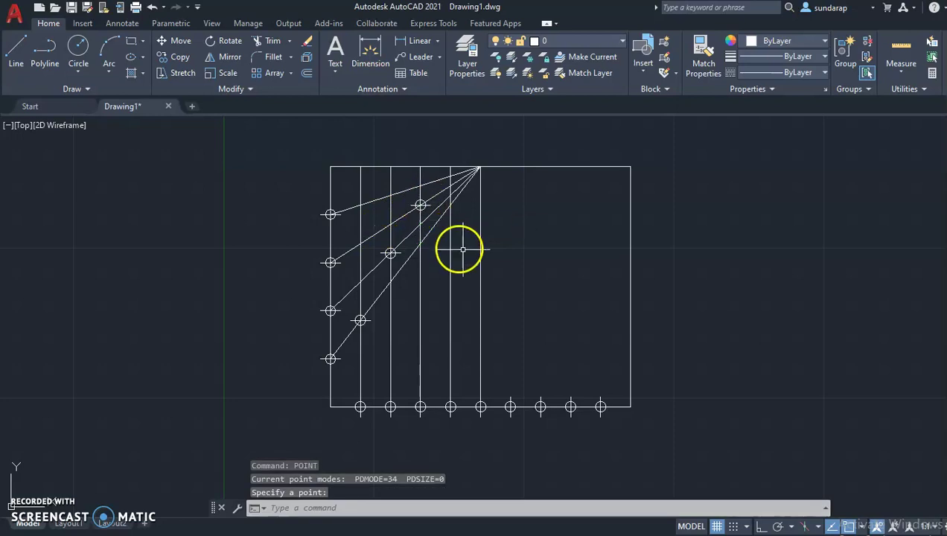
right_click(706, 213)
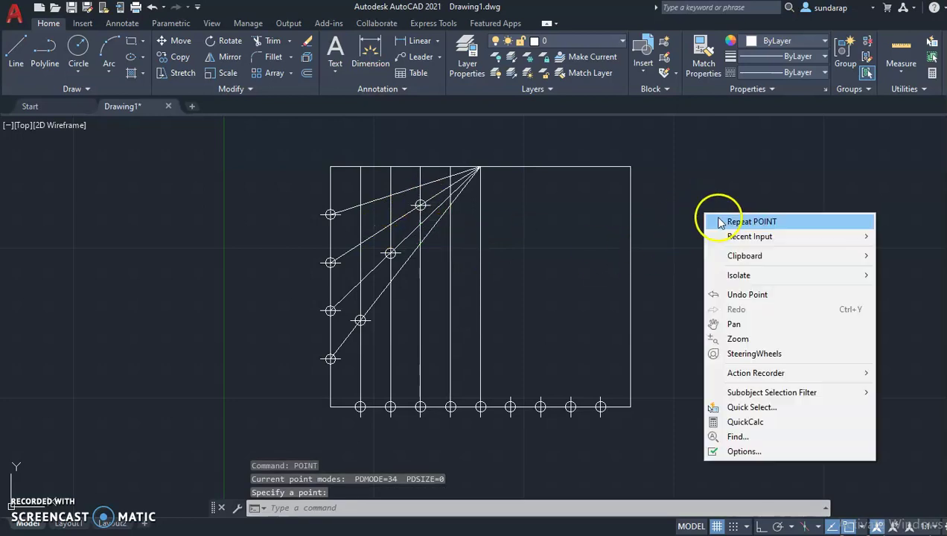
click(718, 221)
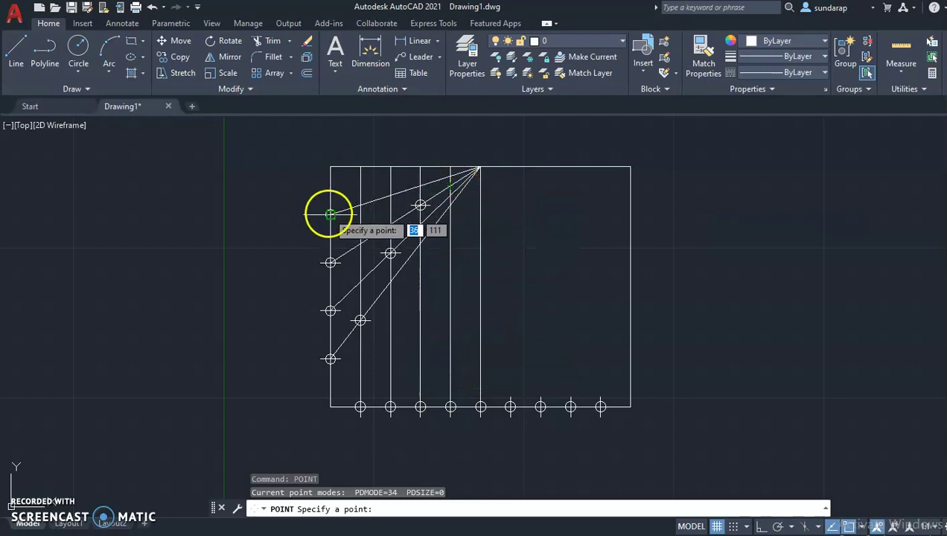
click(450, 176)
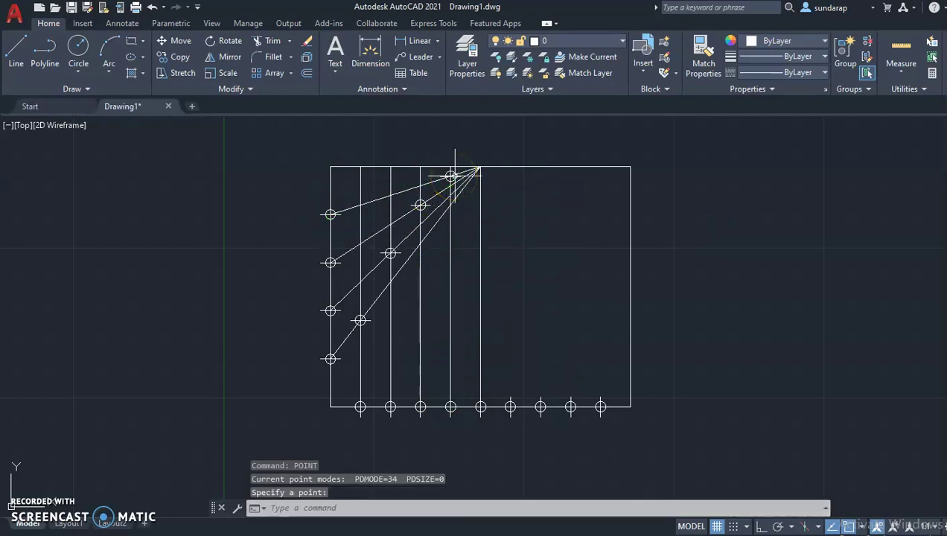
click(422, 463)
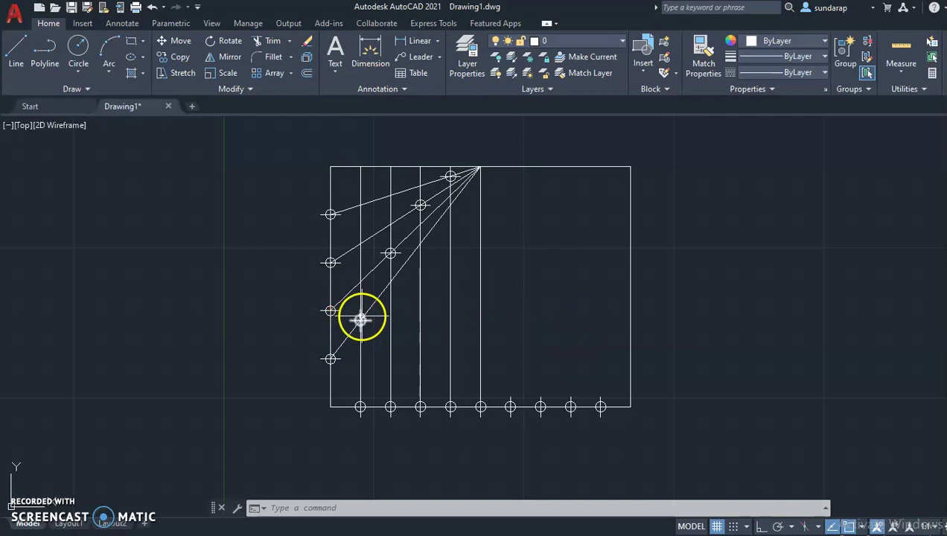
Start Mirror and select the left-half rays, parabola points and left-edge division points.
click(420, 204)
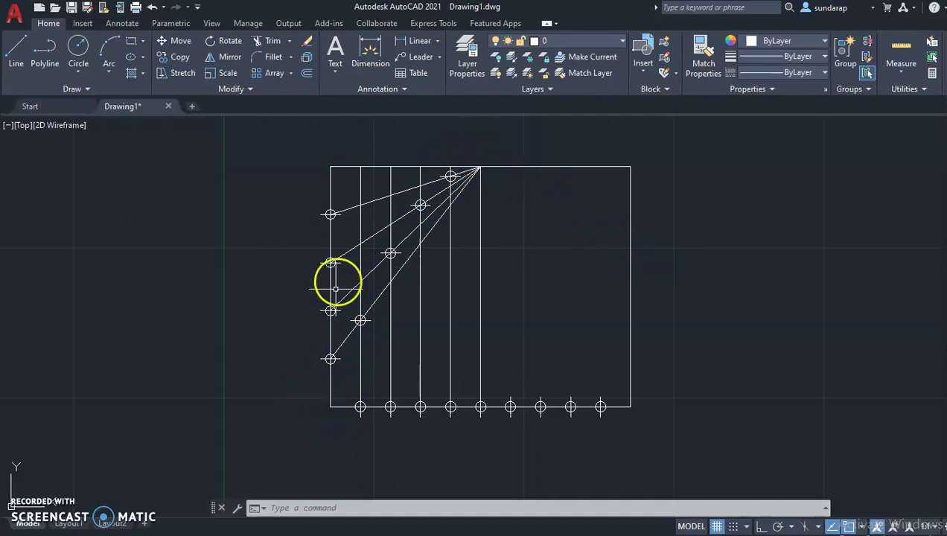
click(223, 58)
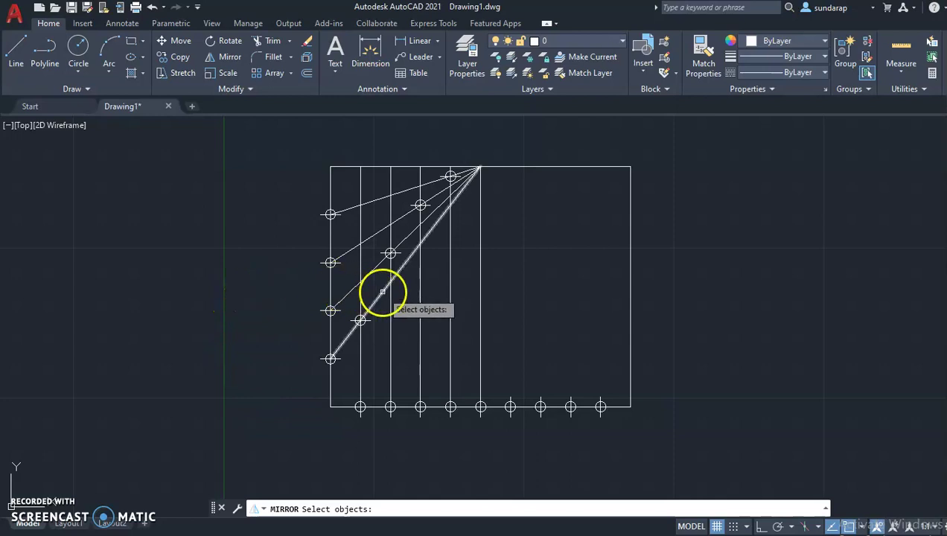
click(382, 291)
click(369, 272)
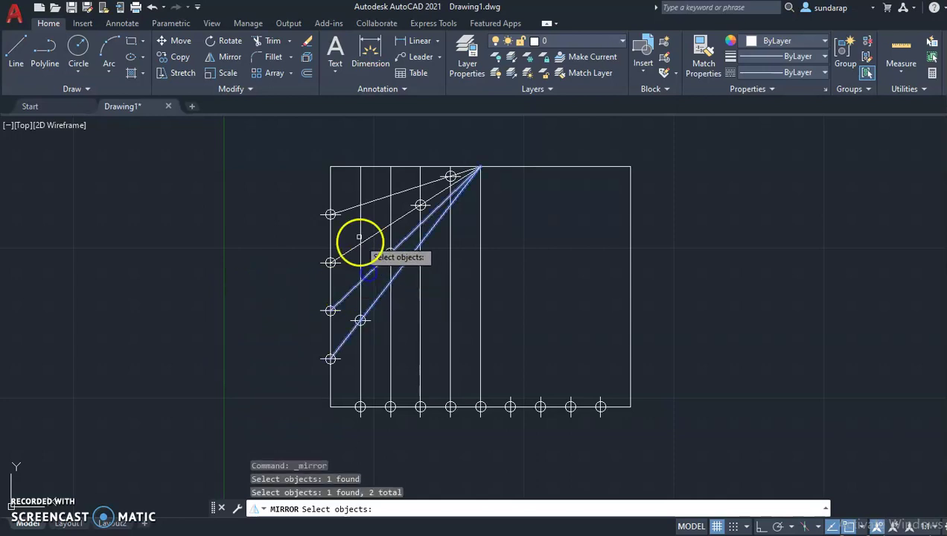
click(364, 240)
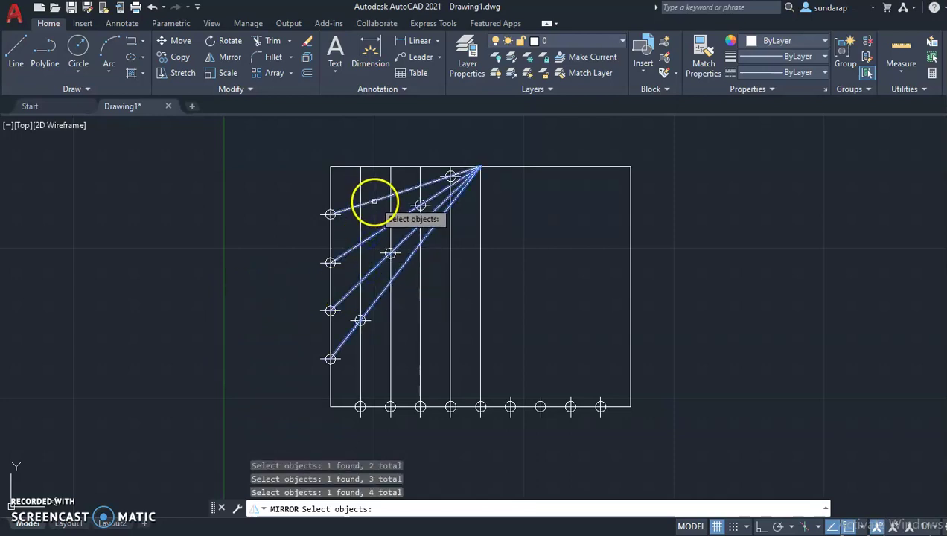
click(421, 205)
click(391, 253)
click(361, 319)
click(361, 319)
click(332, 359)
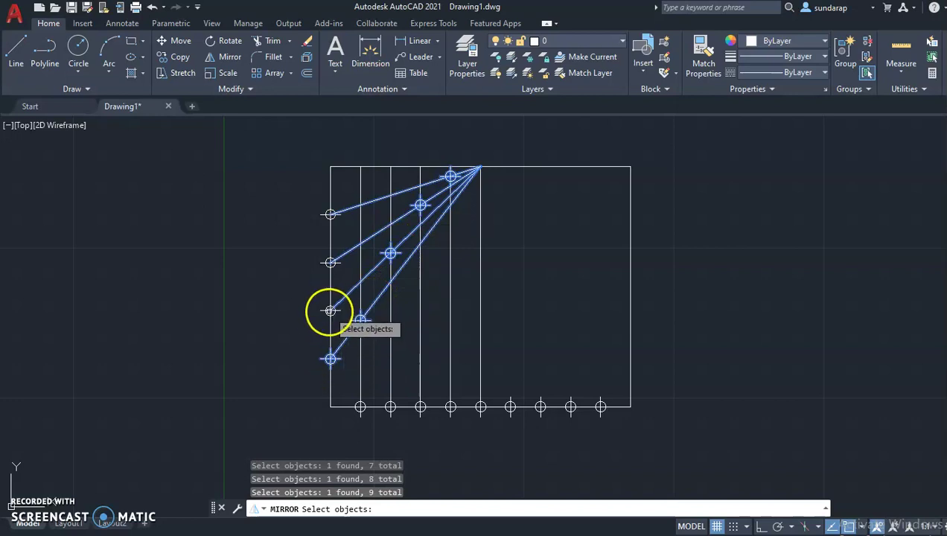
click(331, 262)
click(330, 214)
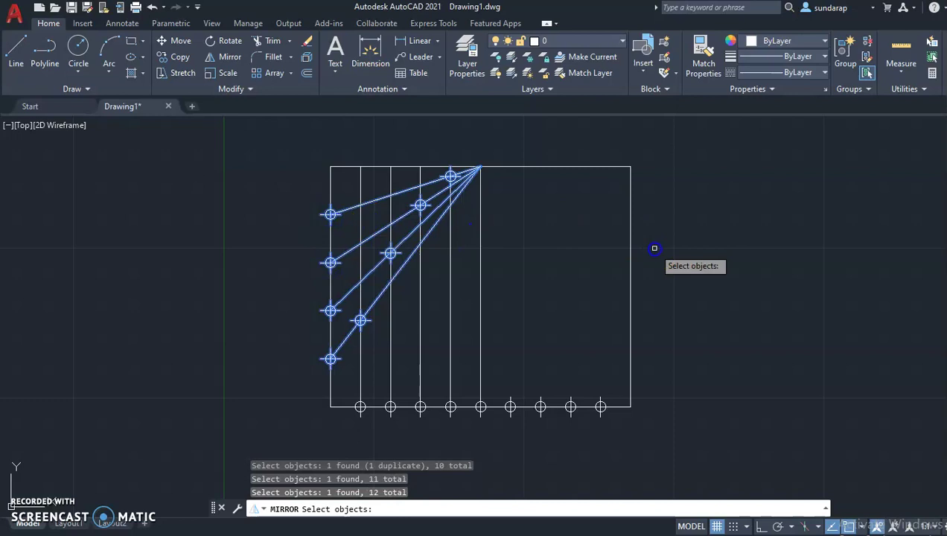
key(Return)
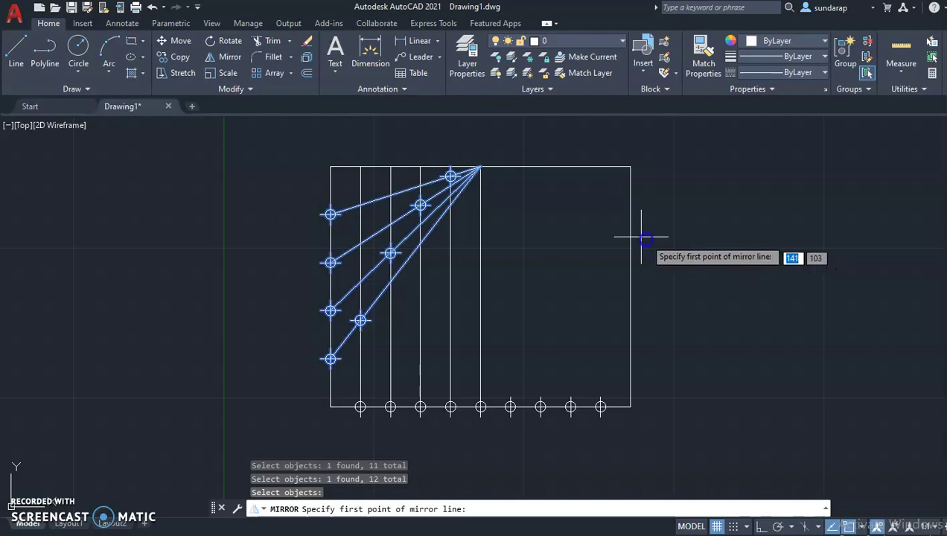
Mirror the selection about the centre line from apex to base midpoint, keeping the originals.
click(479, 167)
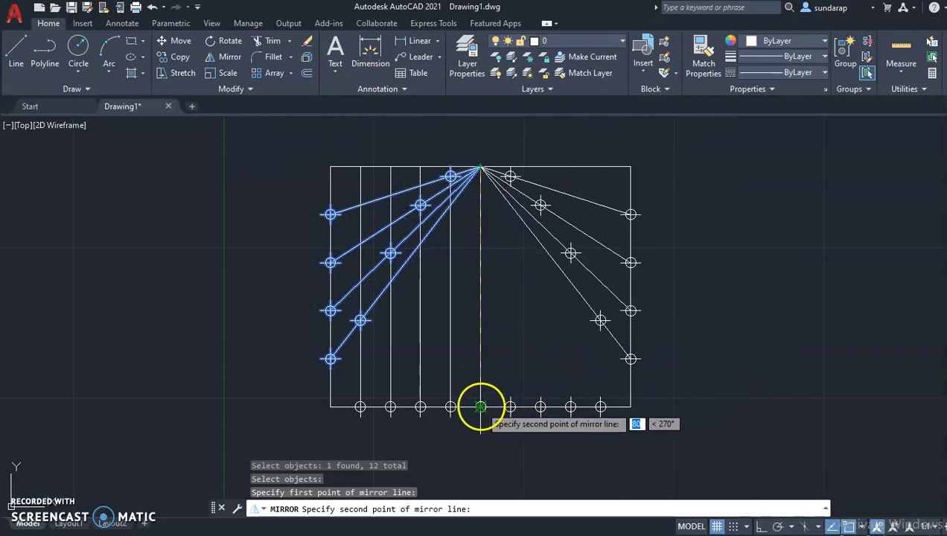
click(480, 406)
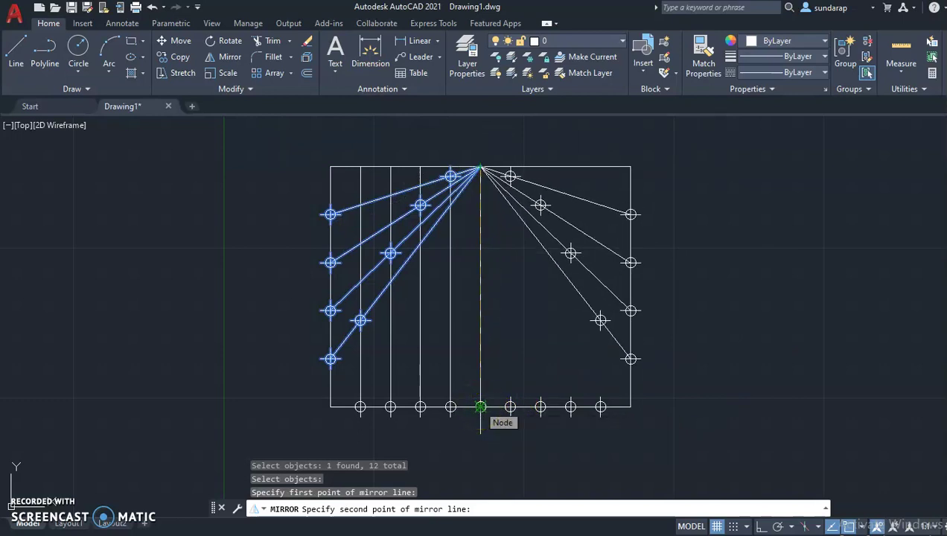
click(480, 406)
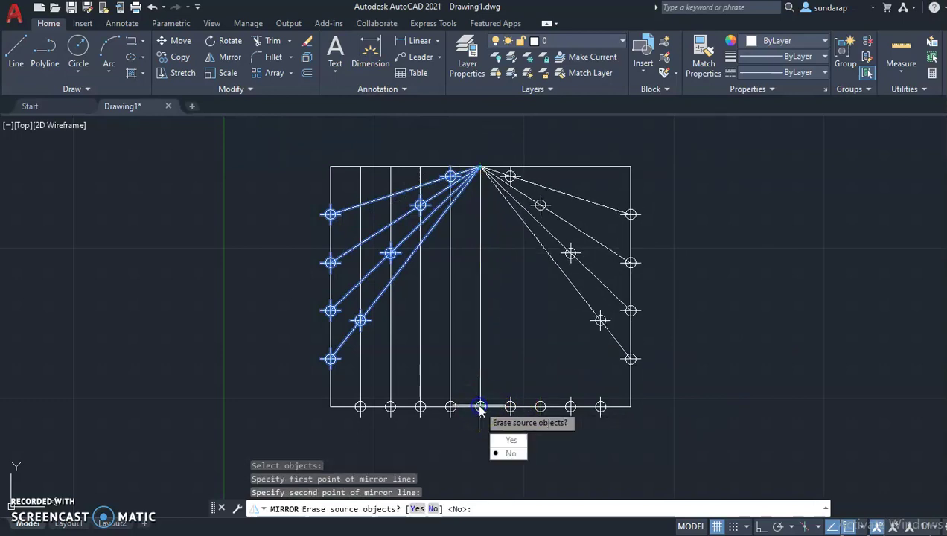
click(510, 454)
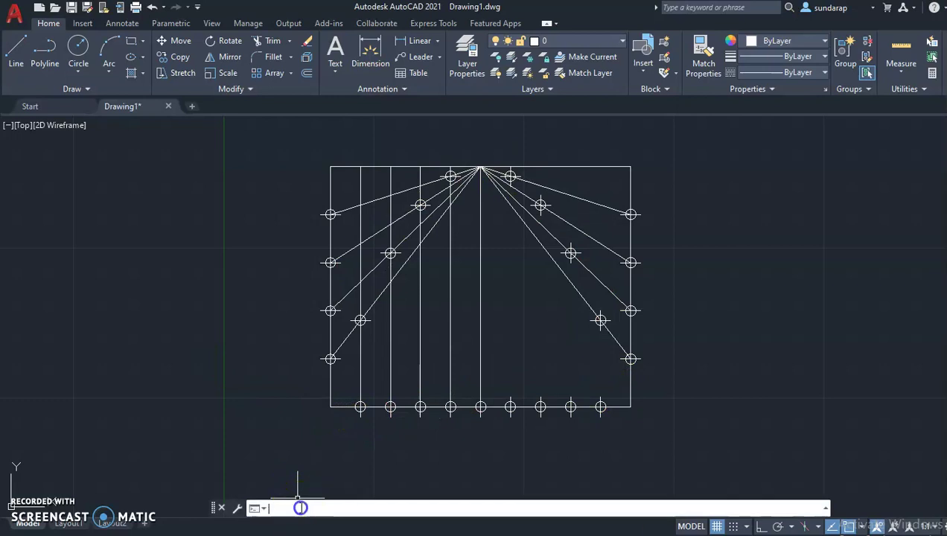
Start a spline at the bottom-left corner through the four left points over the apex.
text(sp)
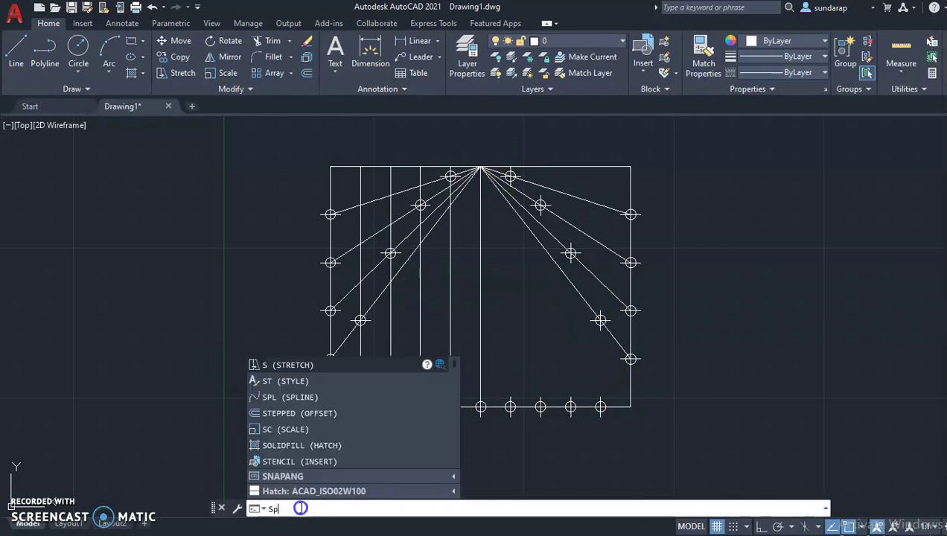
text(l)
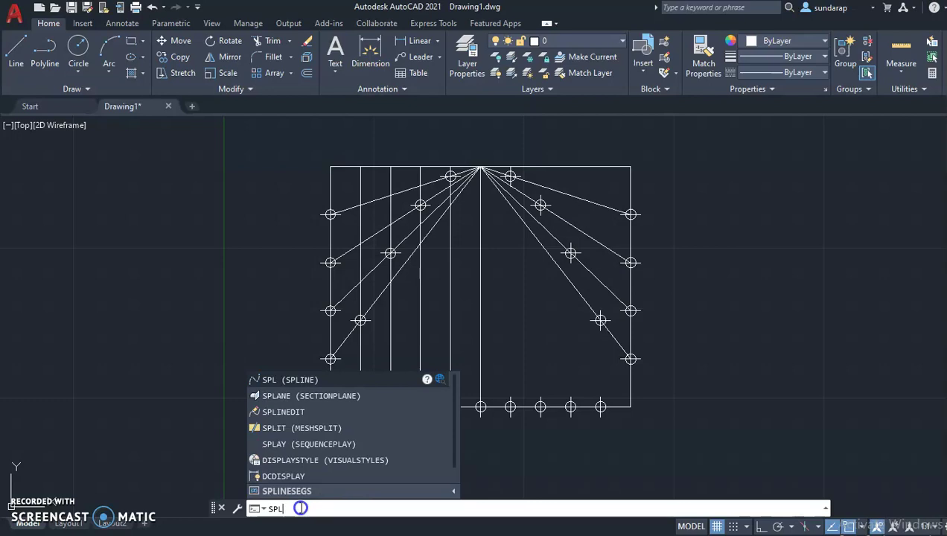
click(313, 380)
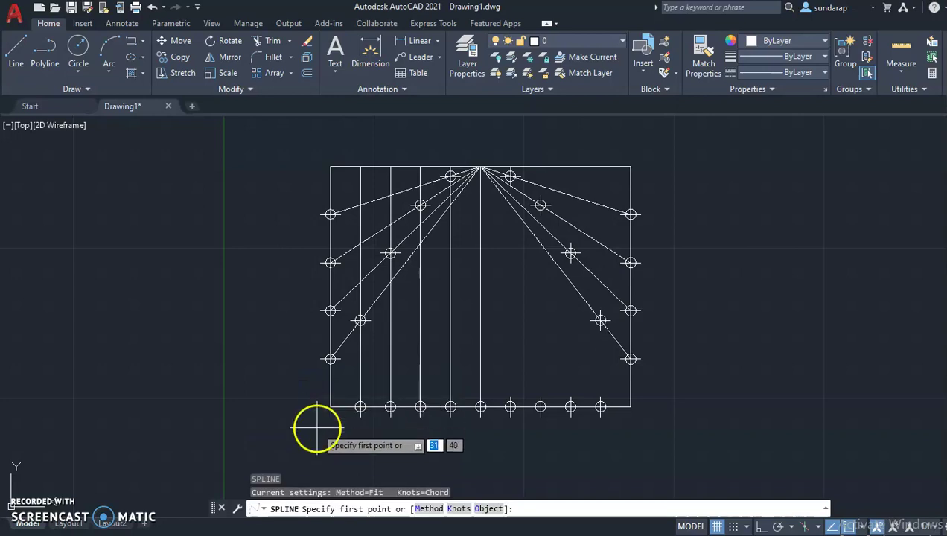
click(330, 406)
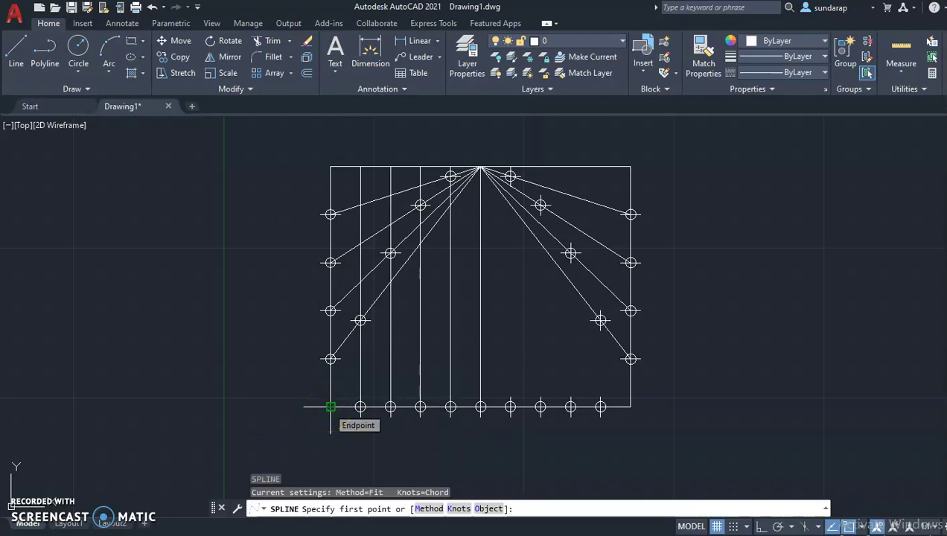
click(360, 321)
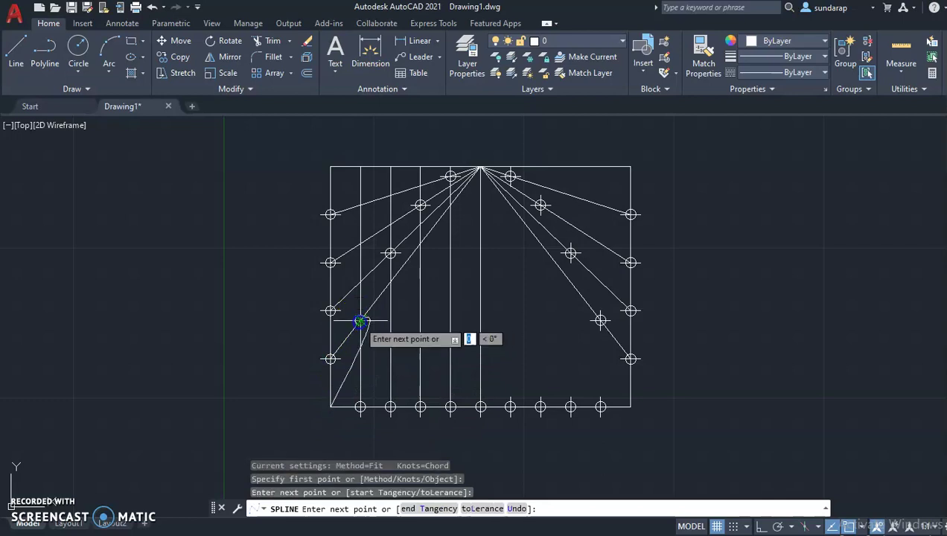
click(390, 253)
click(421, 205)
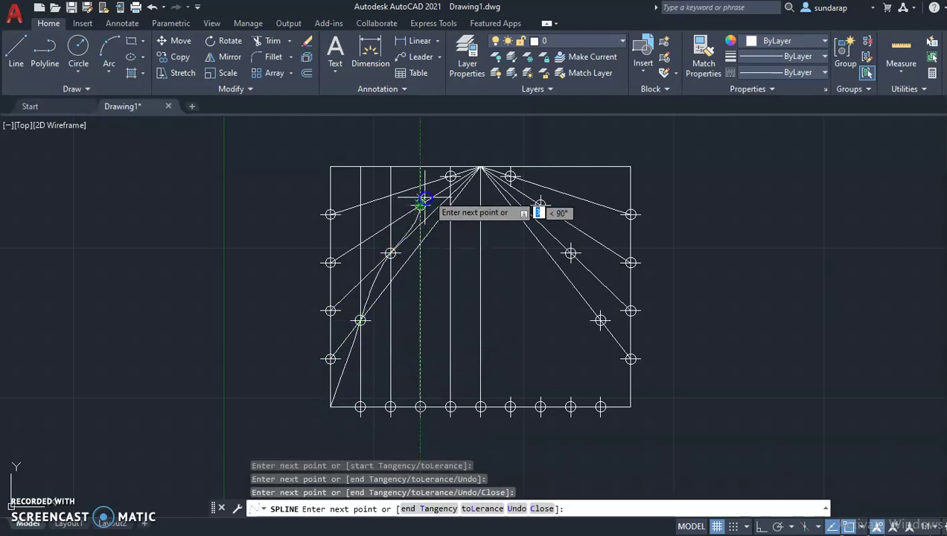
click(450, 177)
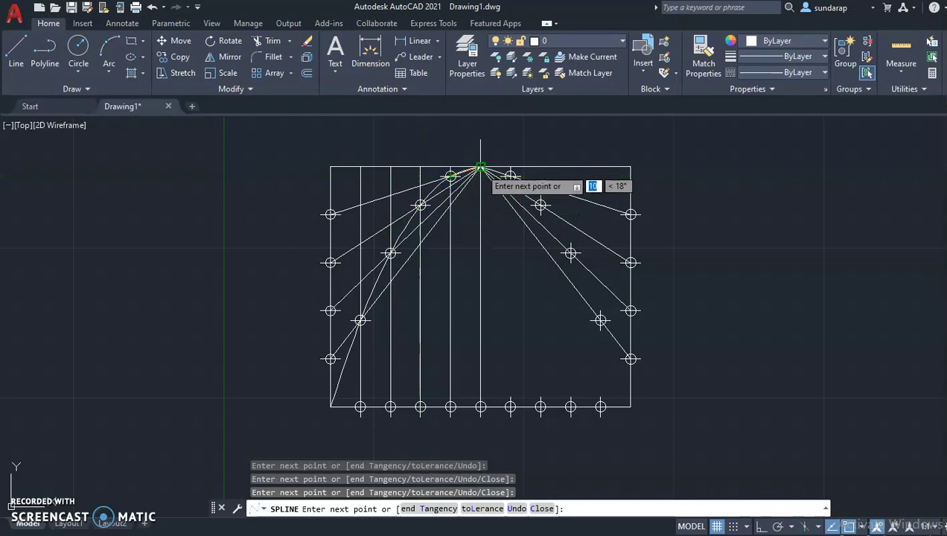
click(509, 176)
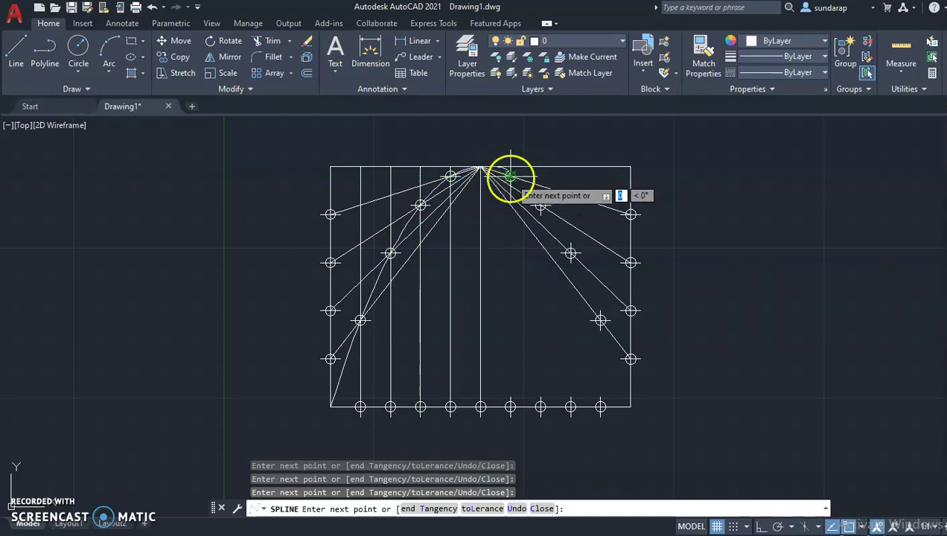
Continue the spline through the right-half points to the bottom-right corner and finish it.
click(540, 205)
click(570, 254)
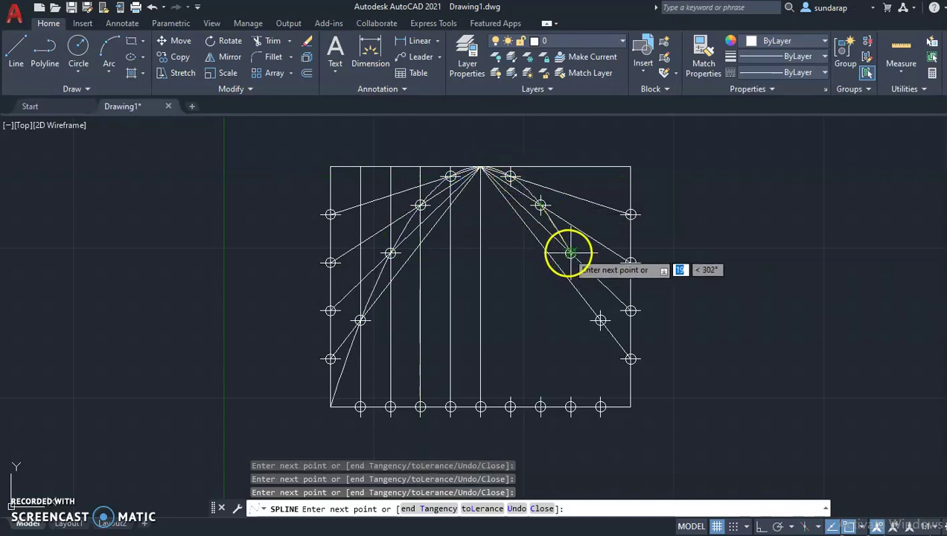
click(596, 325)
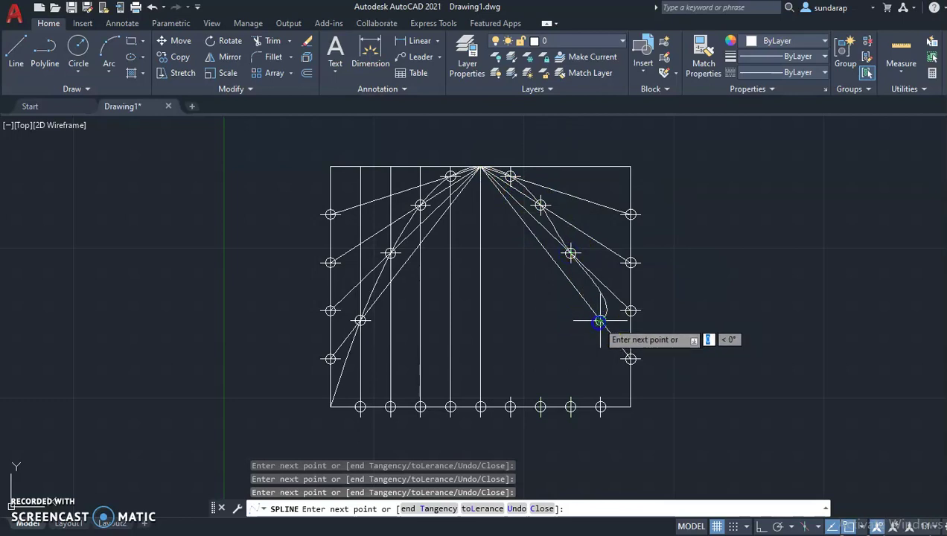
click(630, 399)
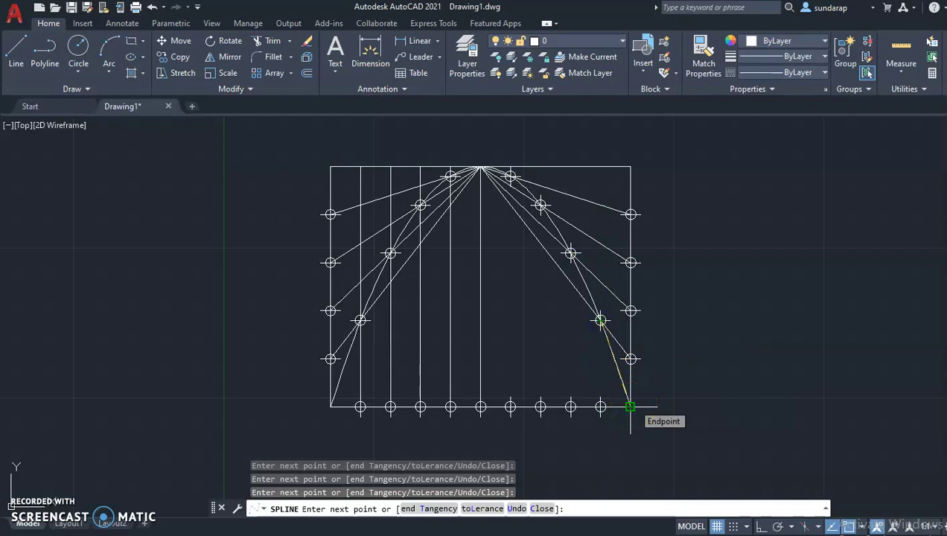
click(631, 406)
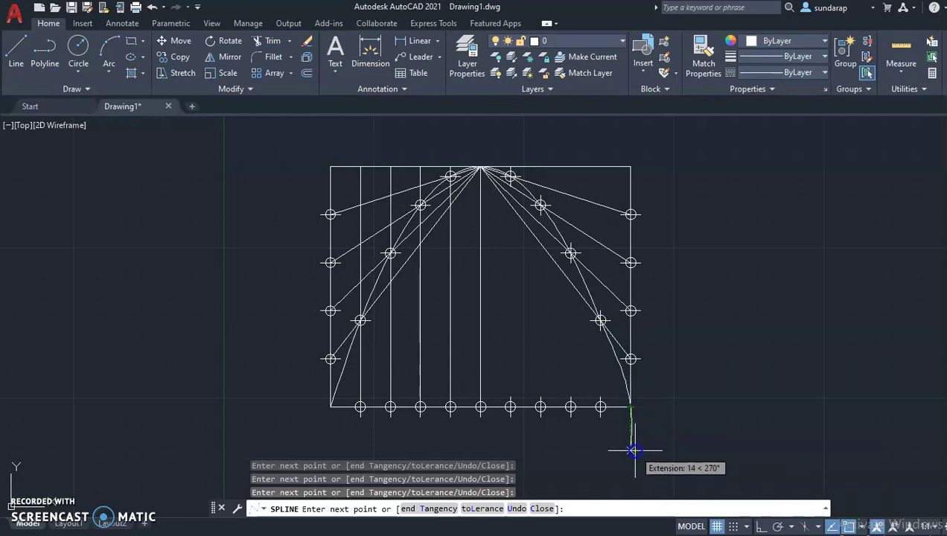
right_click(632, 450)
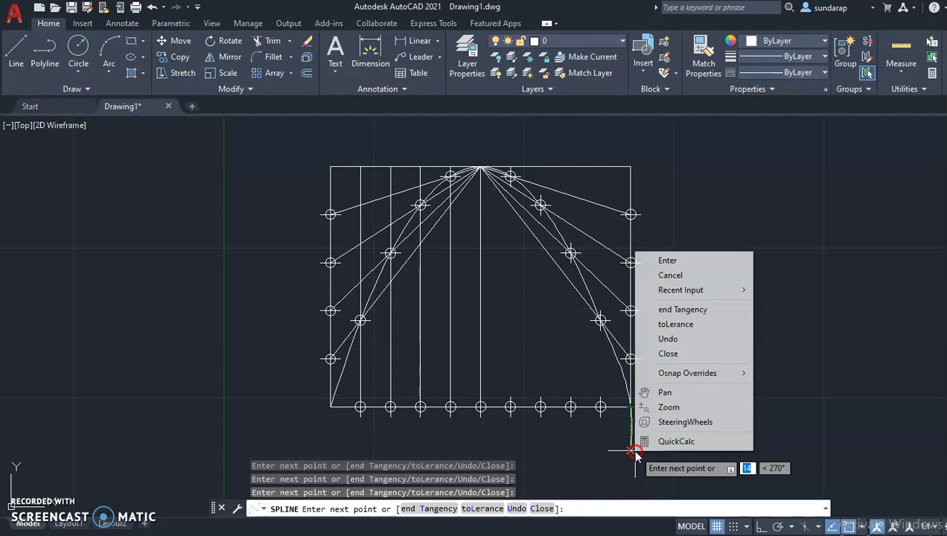
click(668, 260)
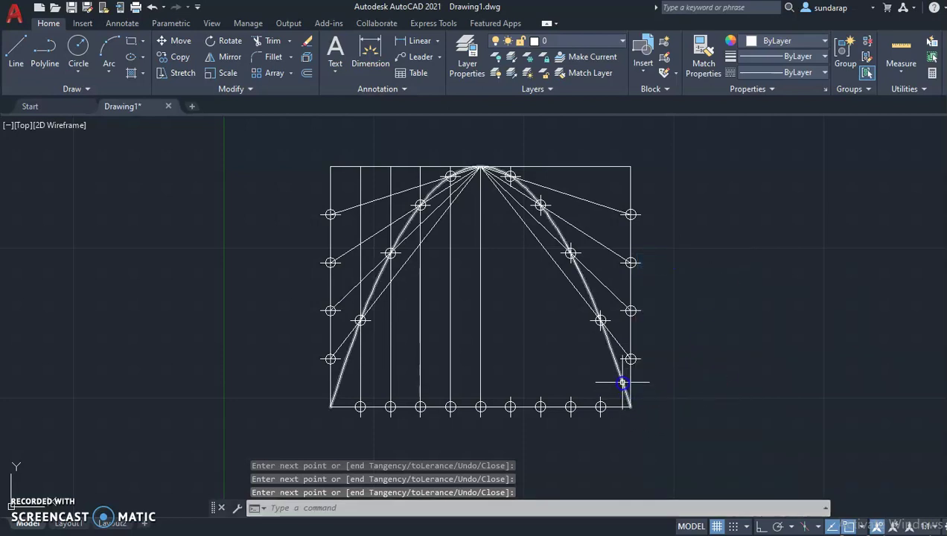
click(601, 320)
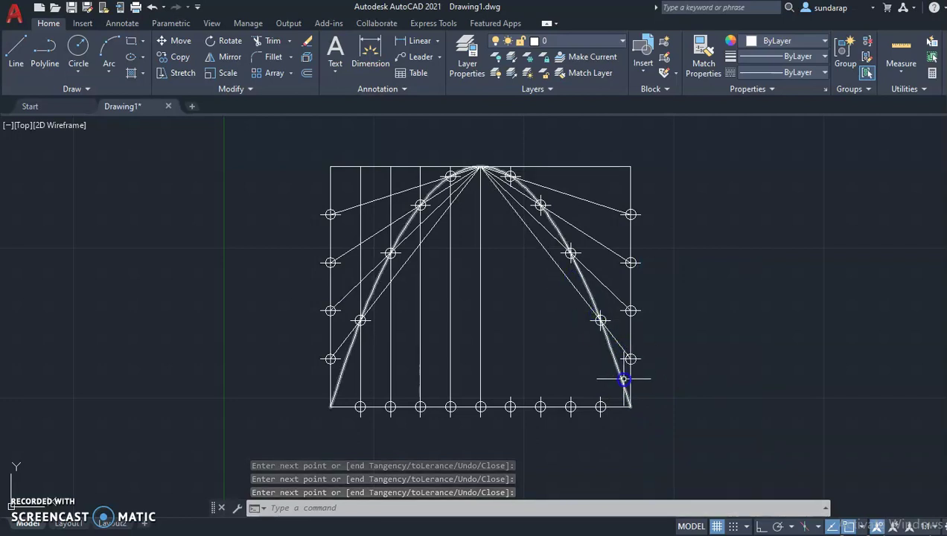
click(627, 407)
key(Return)
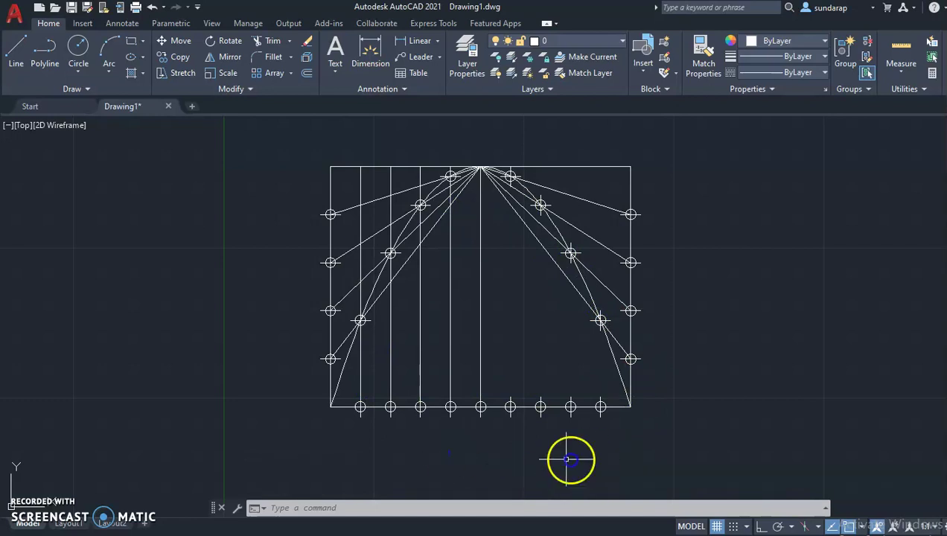
click(380, 277)
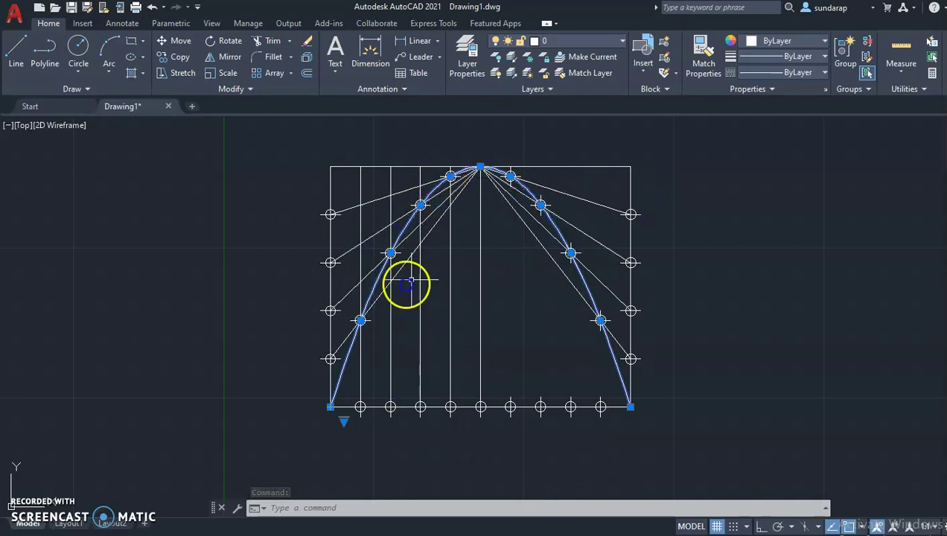
Give the parabola spline a 0.35 mm lineweight.
click(398, 231)
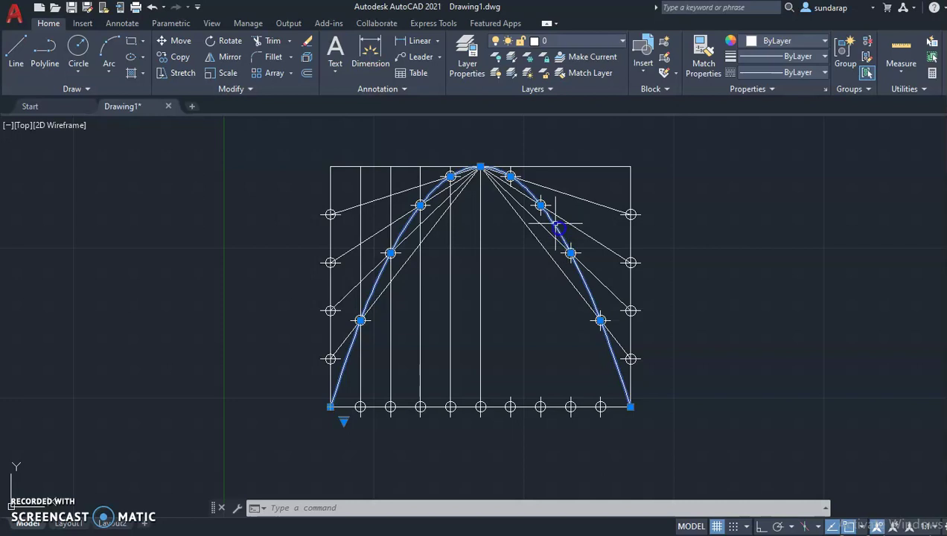
click(367, 289)
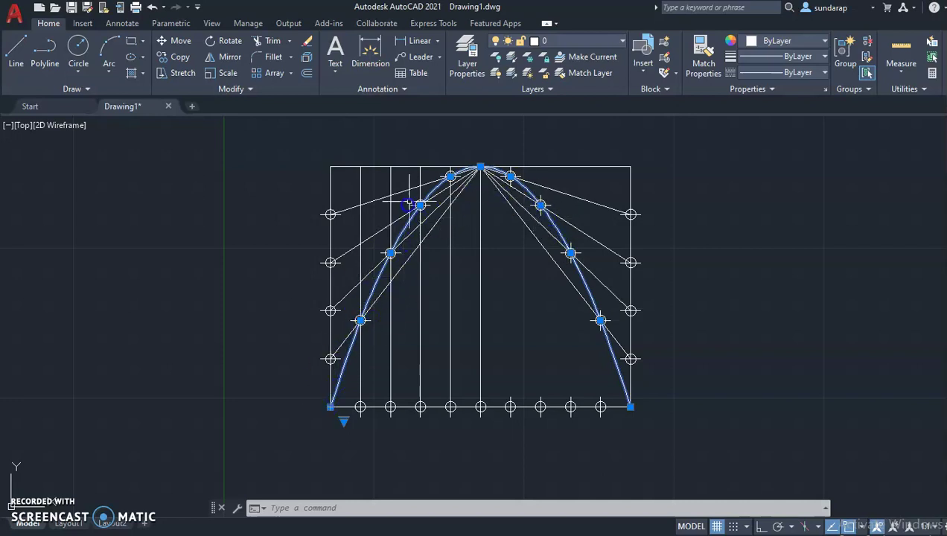
click(811, 57)
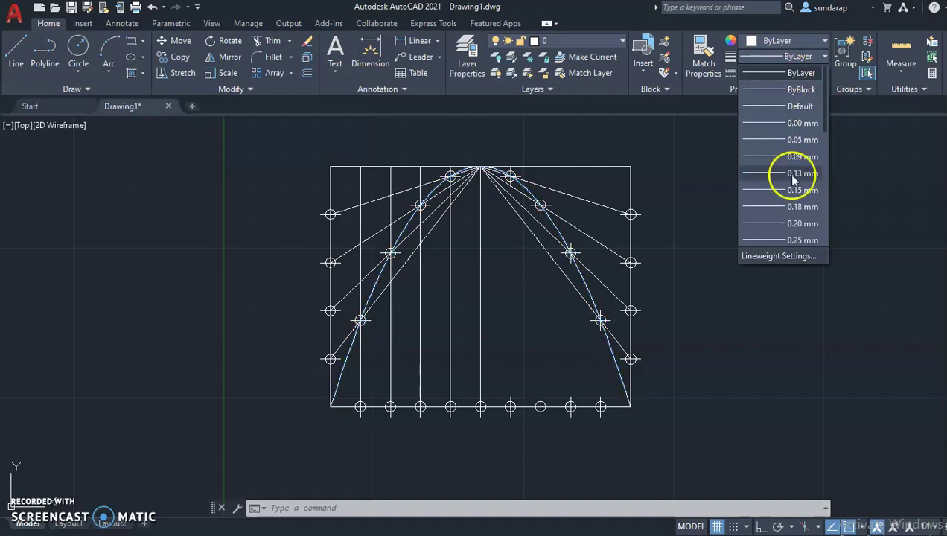
scroll(791, 201, down, 1)
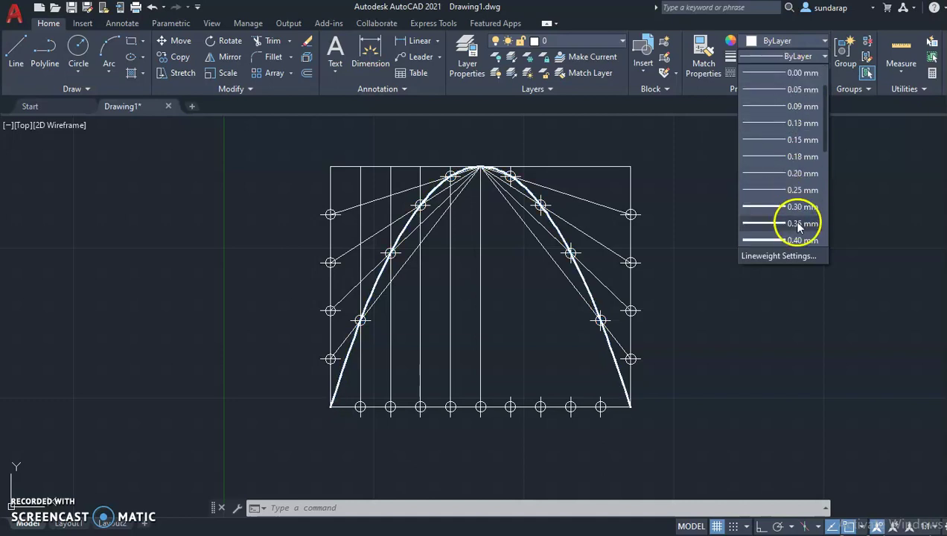
click(798, 224)
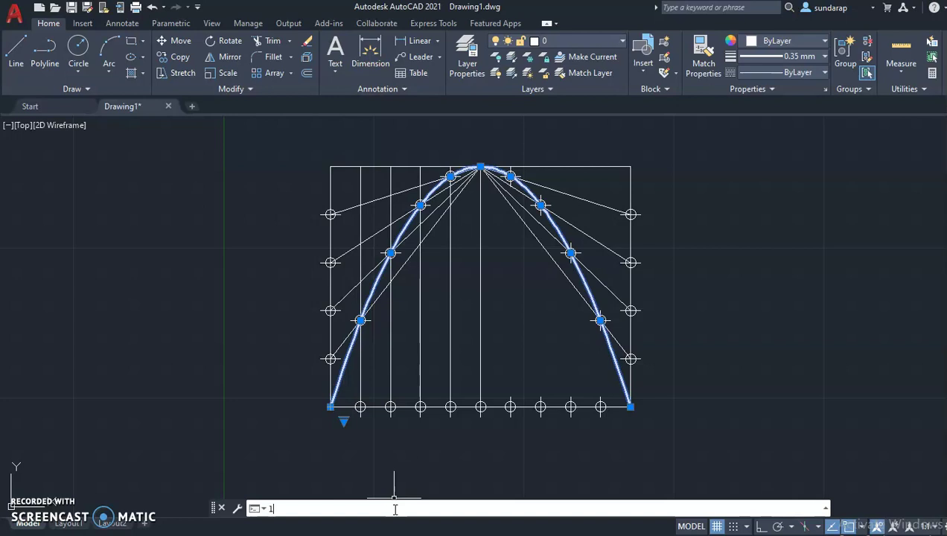
Turn on lineweight display in the Lineweight Settings dialog.
text(L)
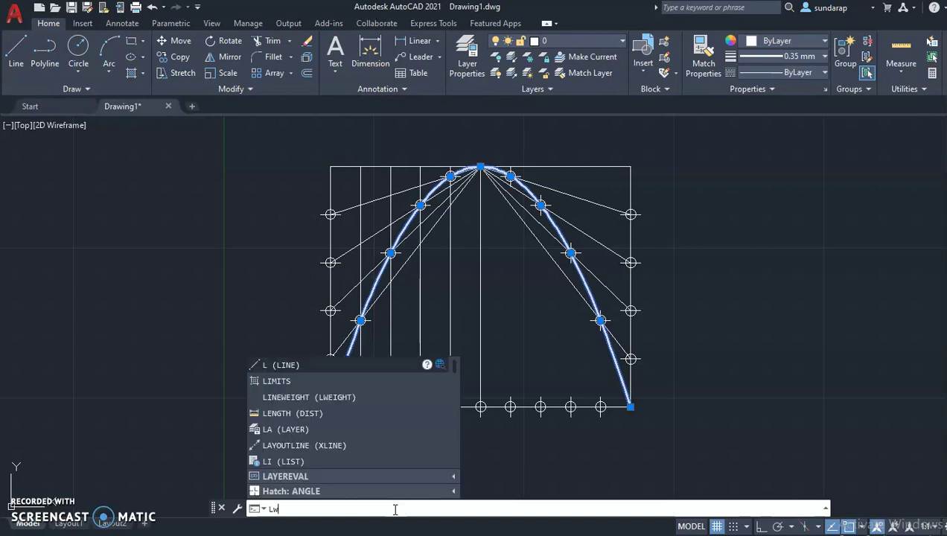
key(Return)
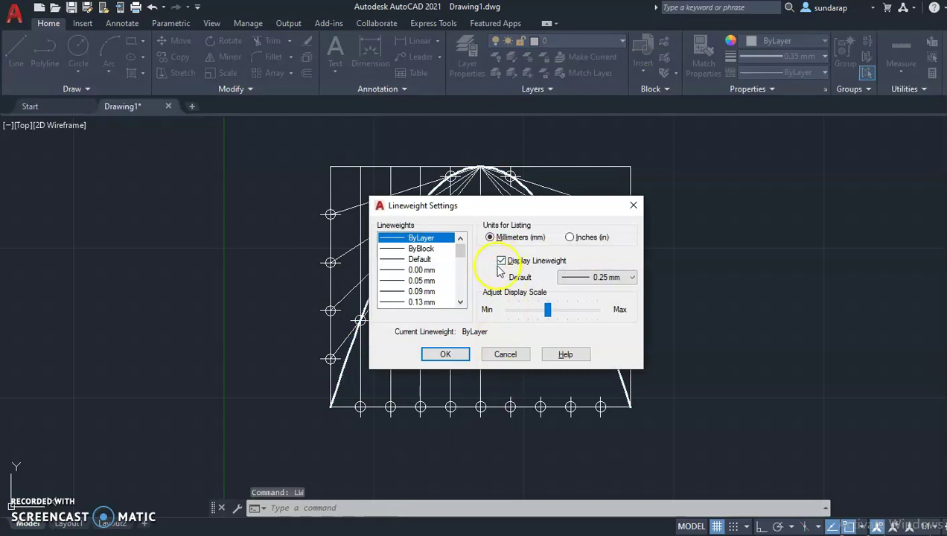
click(445, 355)
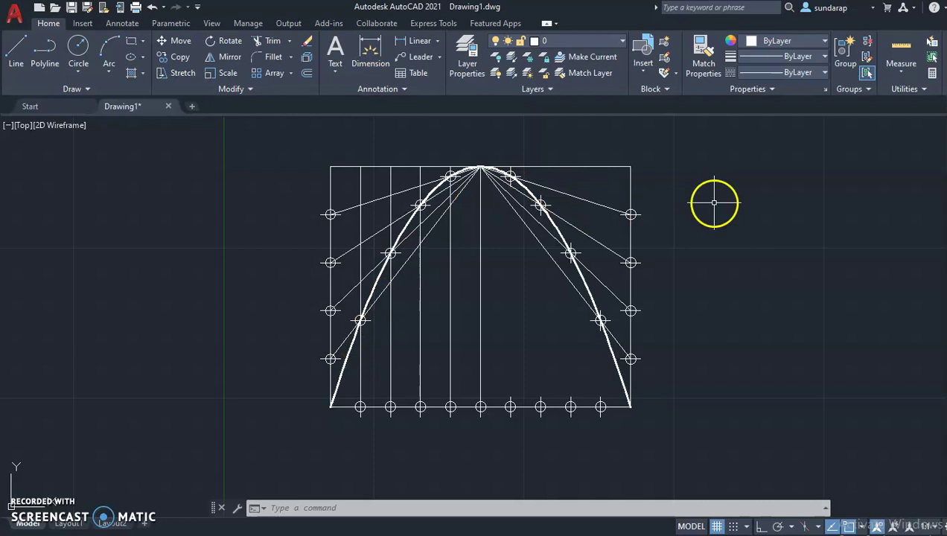
Reset the current lineweight to ByLayer and colour the parabola spline Red.
click(803, 58)
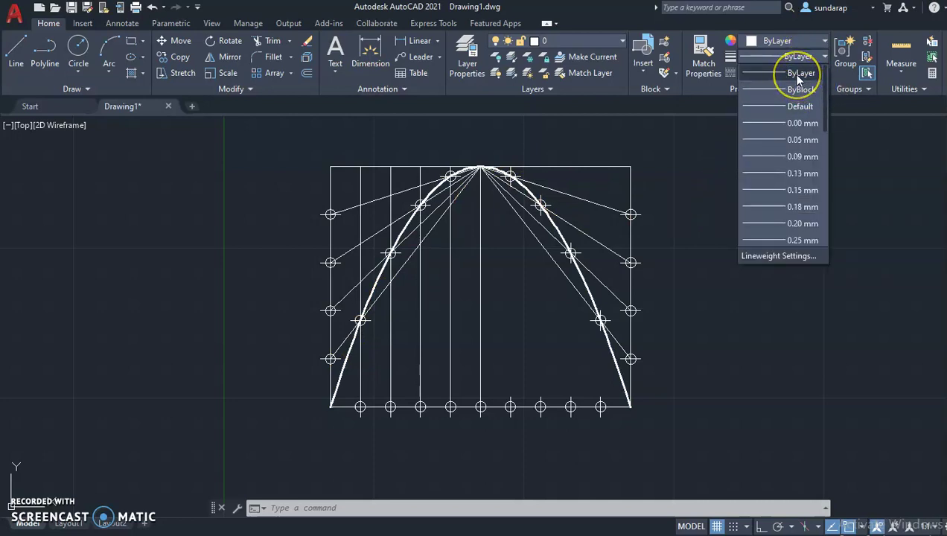
click(798, 74)
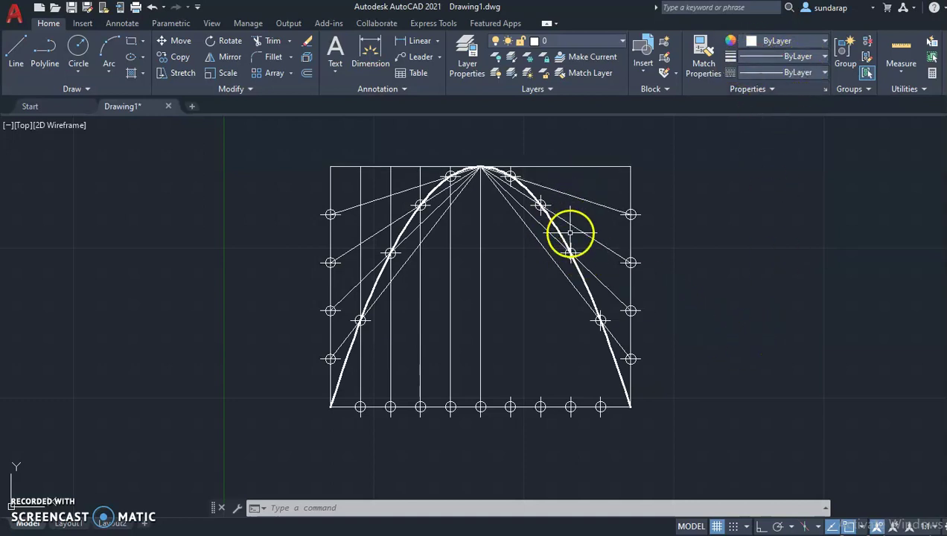
click(563, 238)
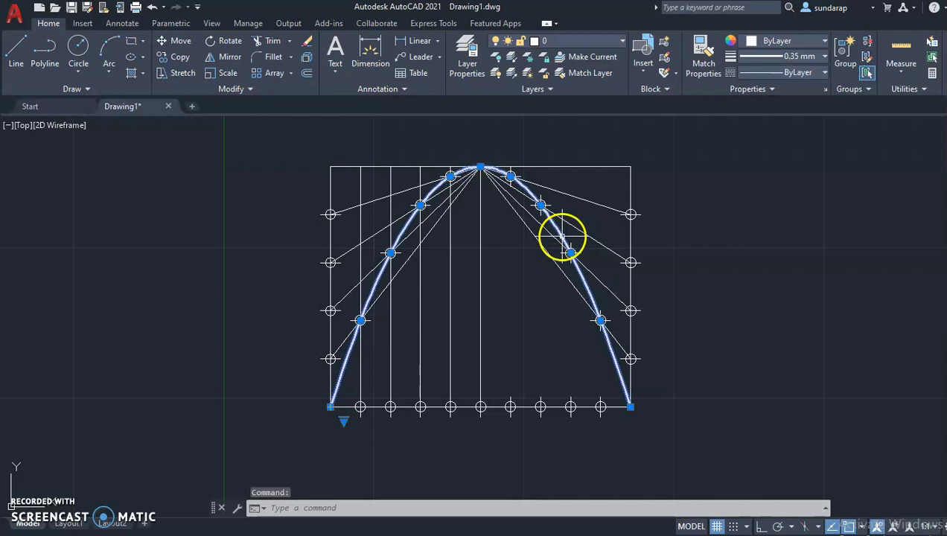
click(806, 43)
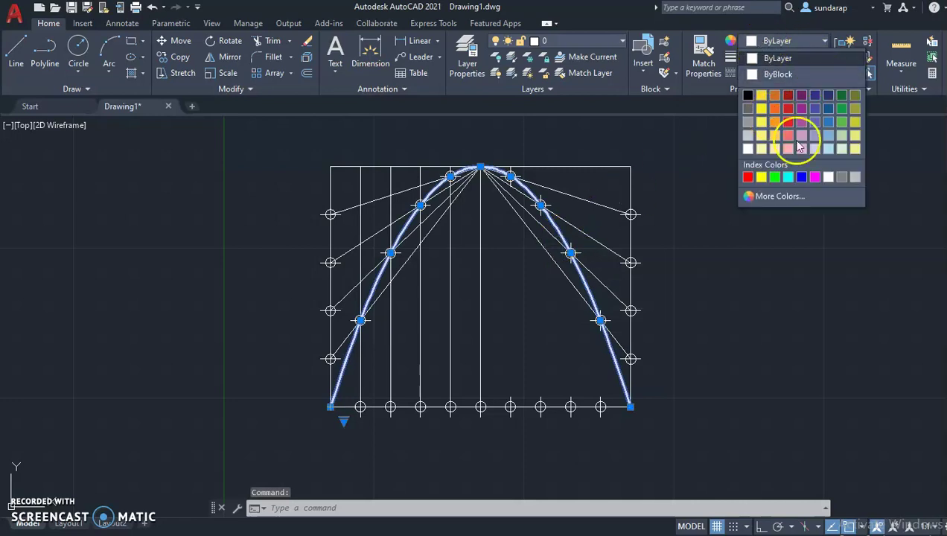
click(748, 176)
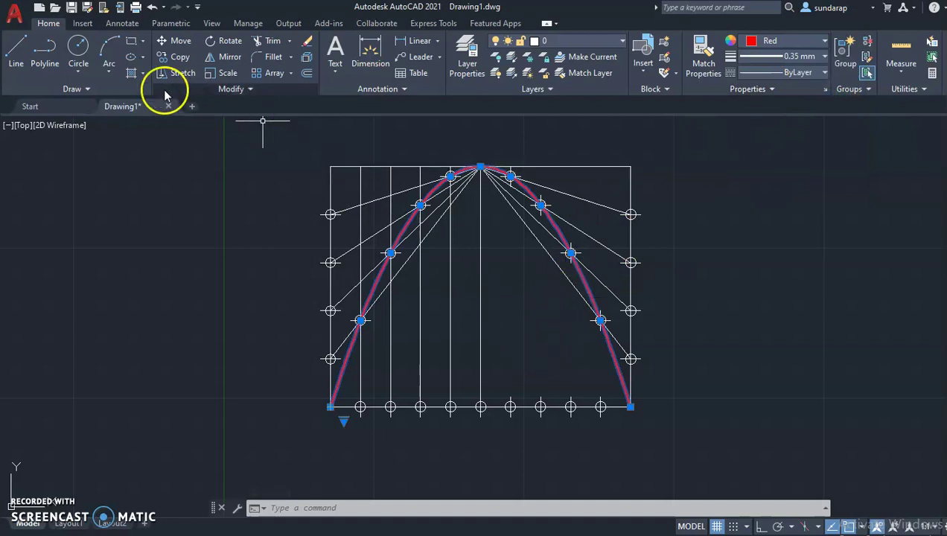
Dimension the parabola's base as 100, placed below it.
click(370, 57)
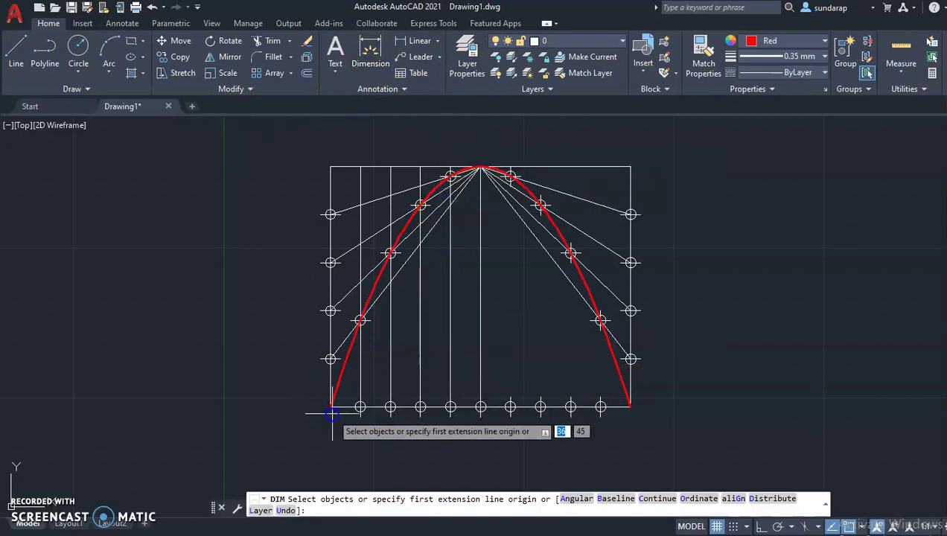
key(Return)
click(332, 407)
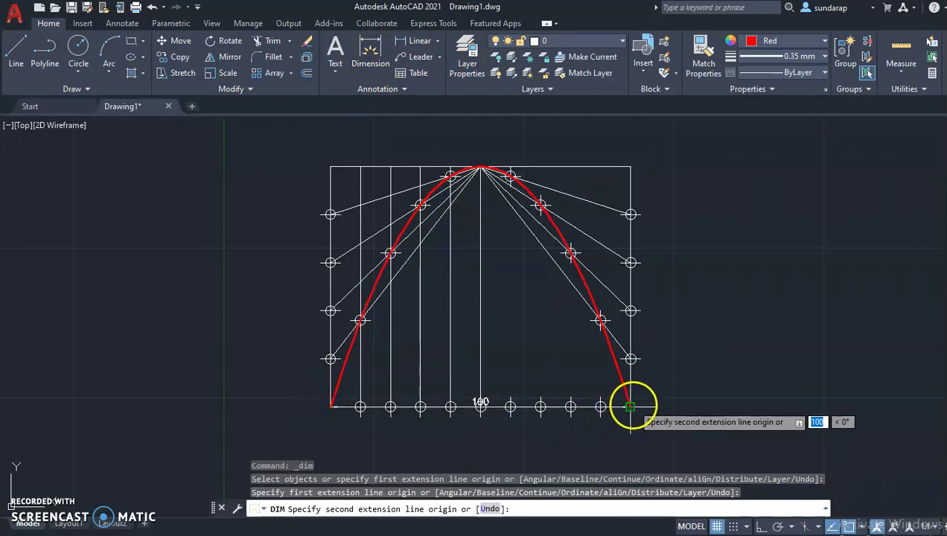
click(629, 406)
click(611, 437)
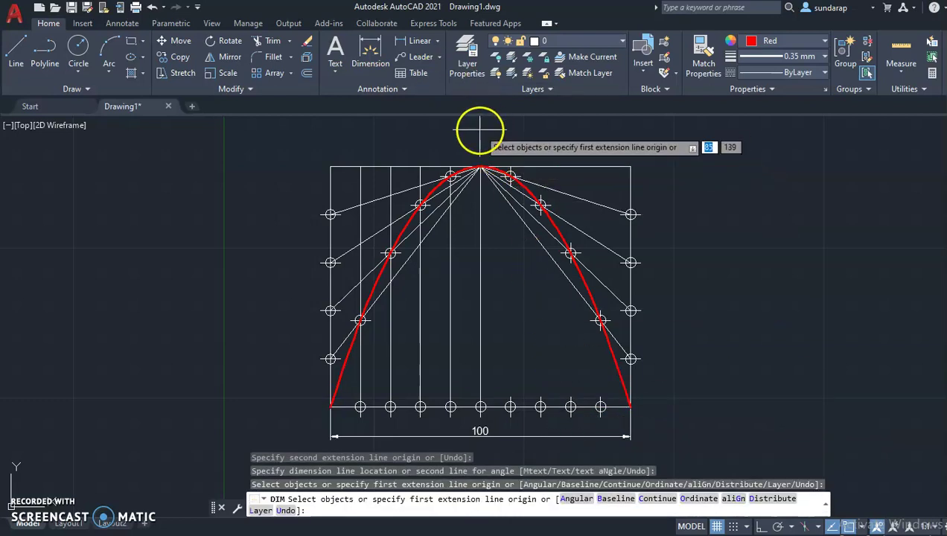
right_click(695, 184)
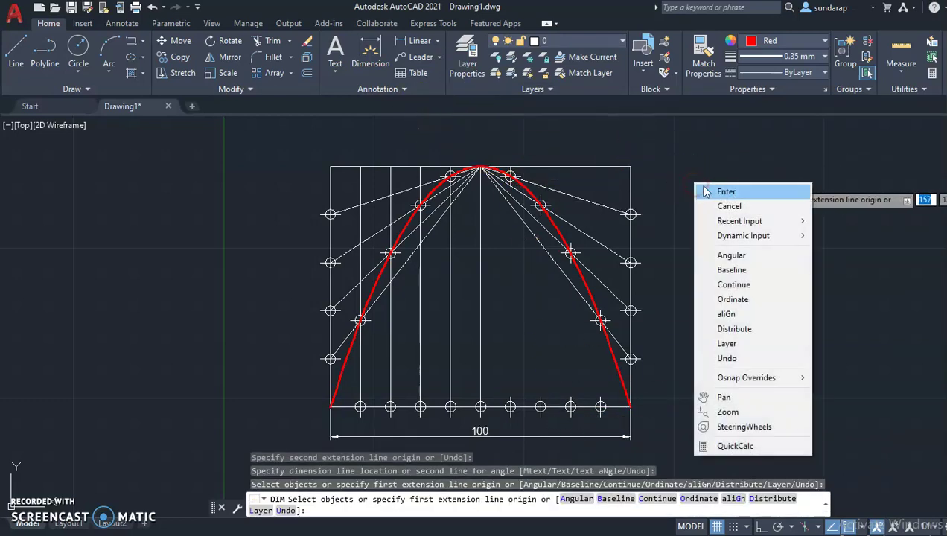
click(706, 192)
Dimension the apex-to-base-centre height as 80, placed to the right.
right_click(704, 187)
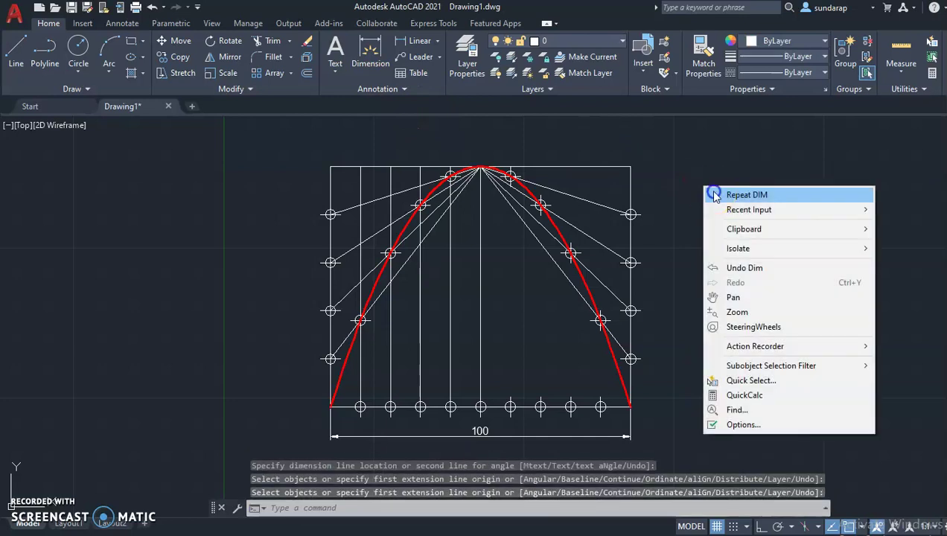
click(713, 195)
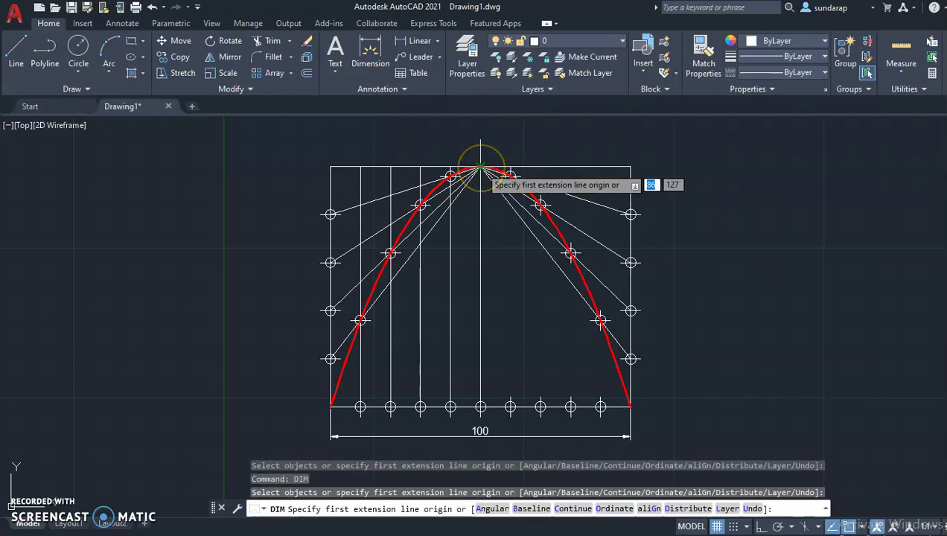
click(480, 167)
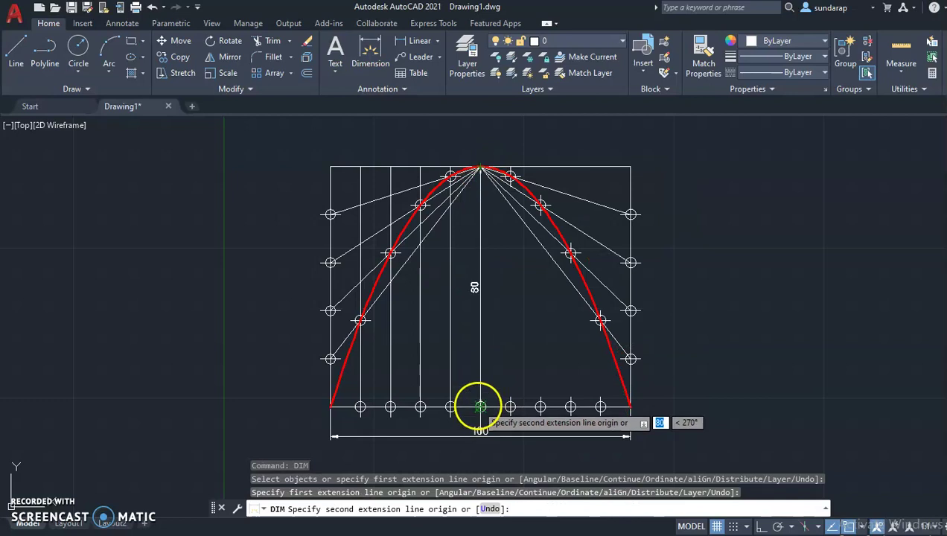
click(480, 407)
click(693, 277)
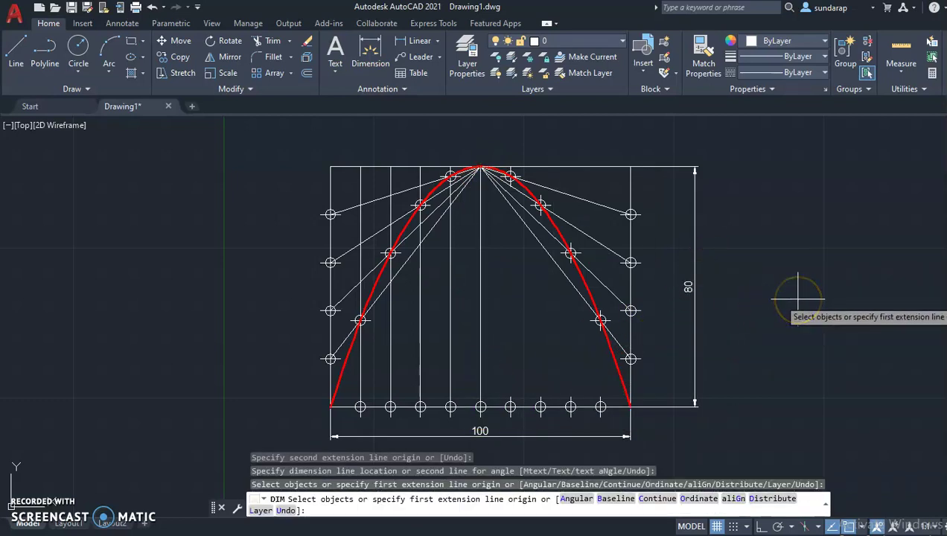
right_click(798, 298)
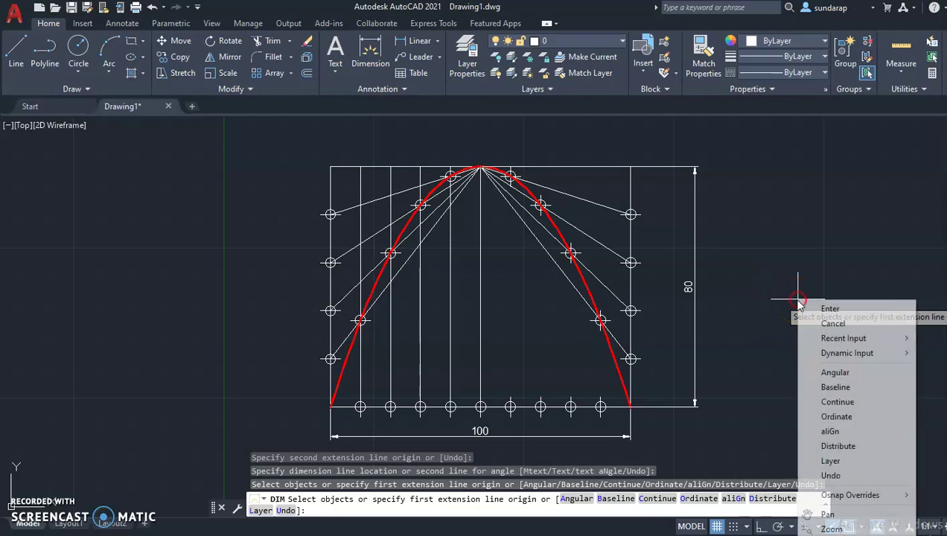
click(804, 308)
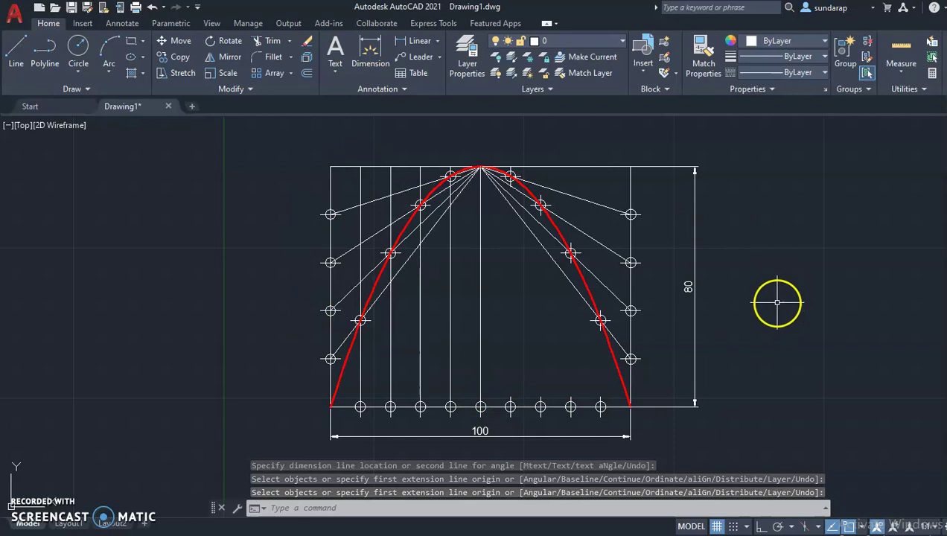
middle_drag(776, 302, 285, 317)
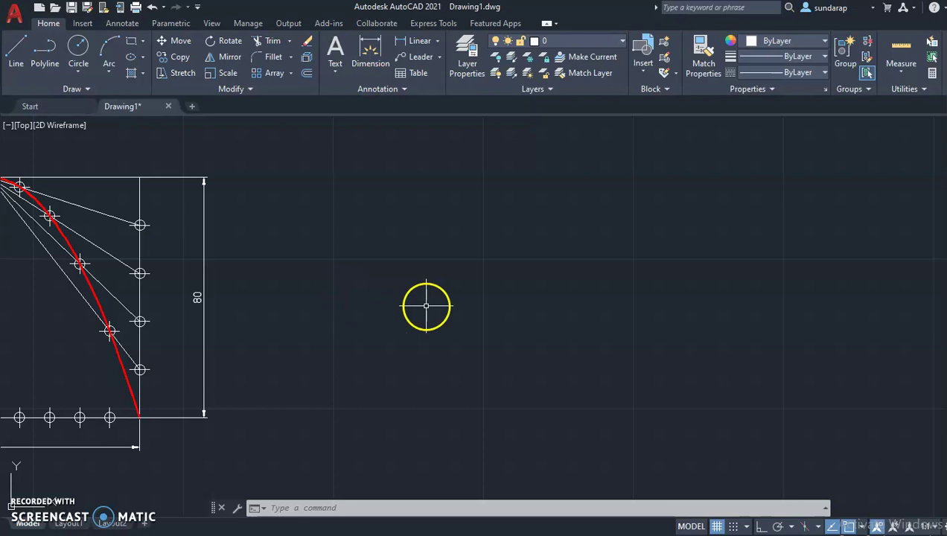
Draw a new 100-unit horizontal base line with Ortho on.
middle_drag(426, 305, 206, 304)
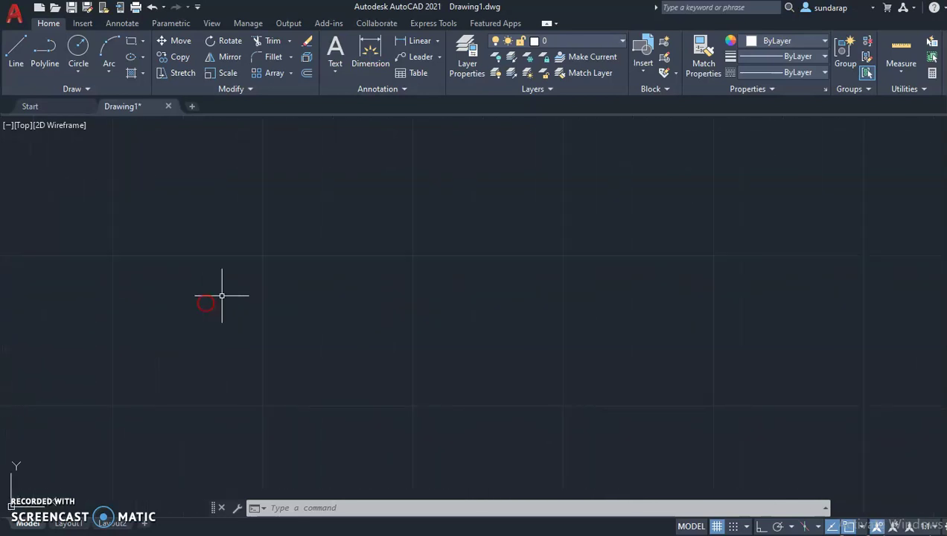
click(16, 66)
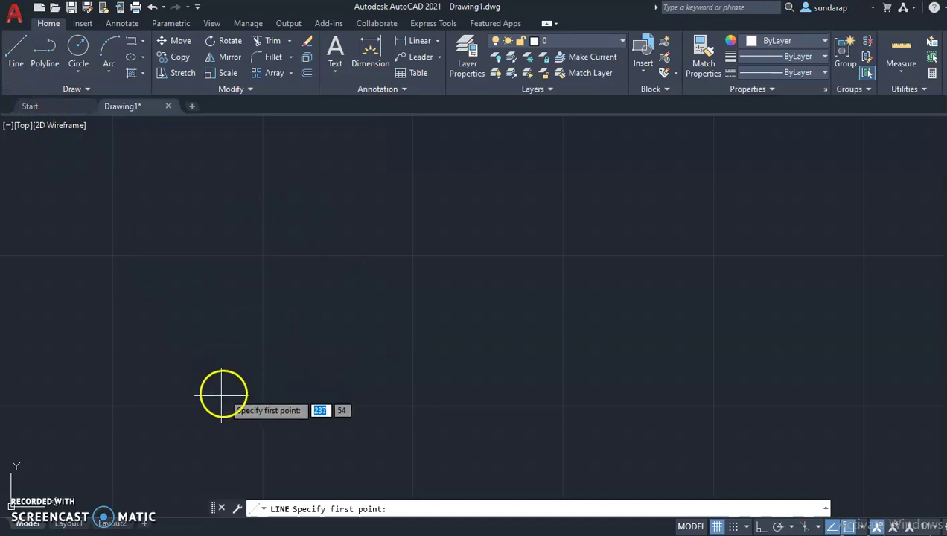
click(213, 405)
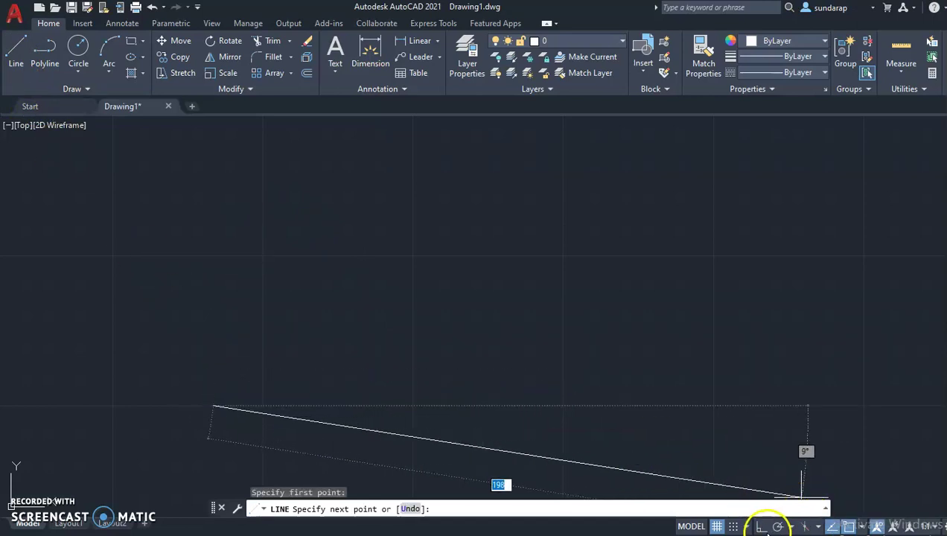
click(760, 526)
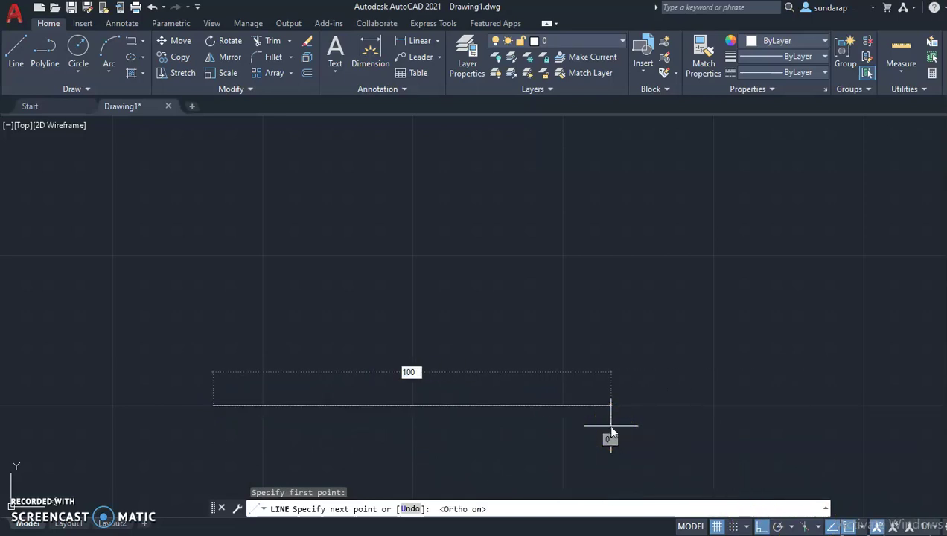
key(Return)
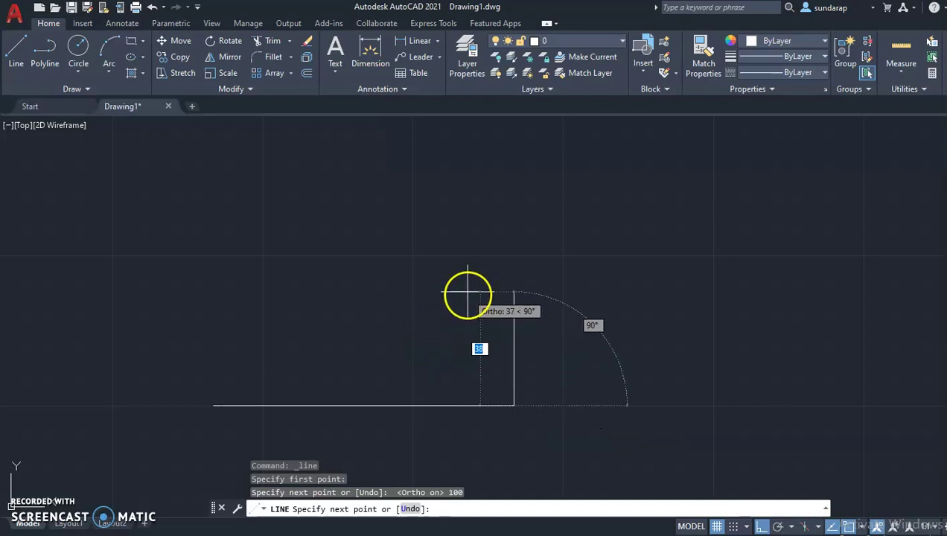
right_click(474, 286)
click(505, 297)
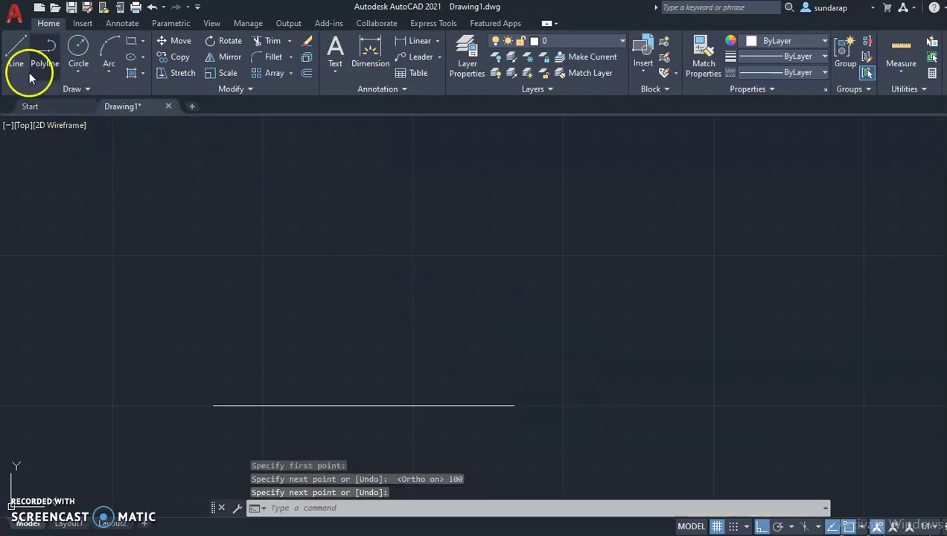
Draw two 80-unit vertical segments up from the base midpoint.
click(15, 51)
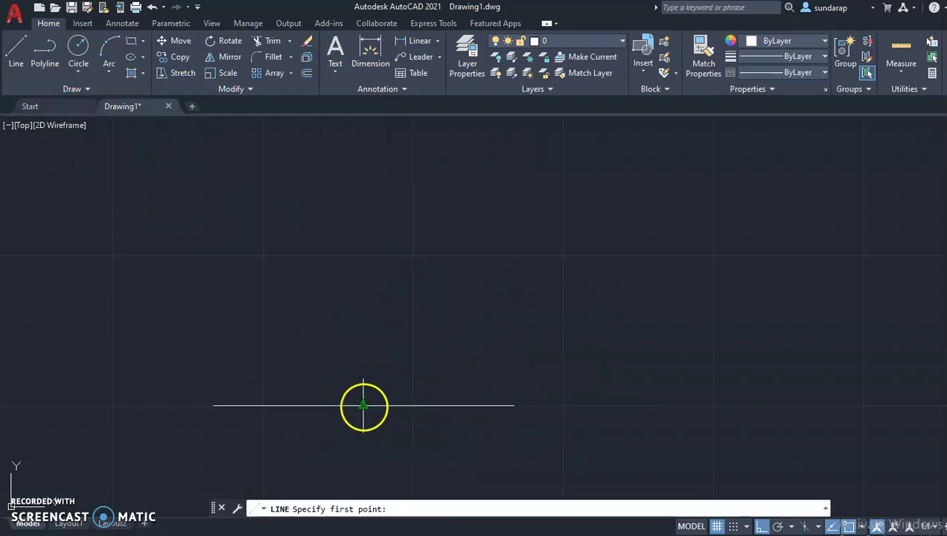
click(366, 406)
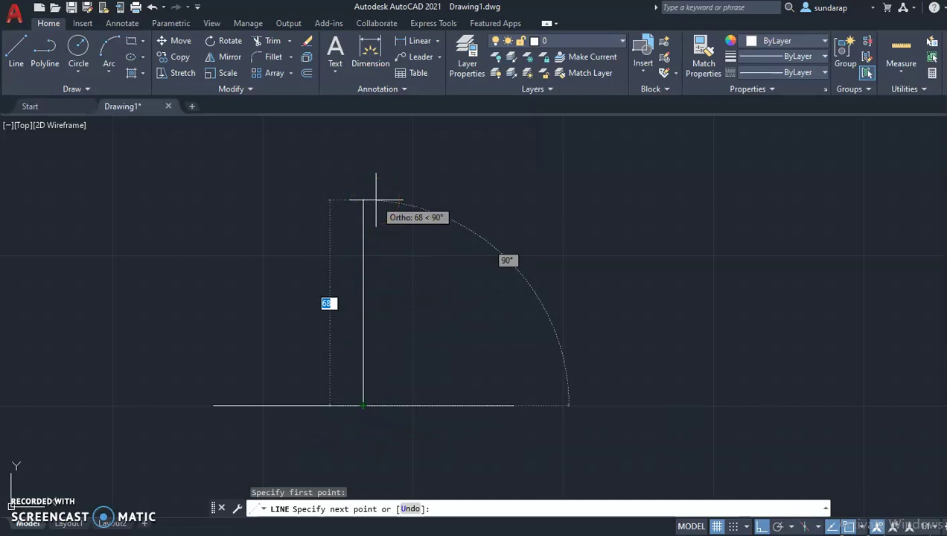
text(80)
key(Return)
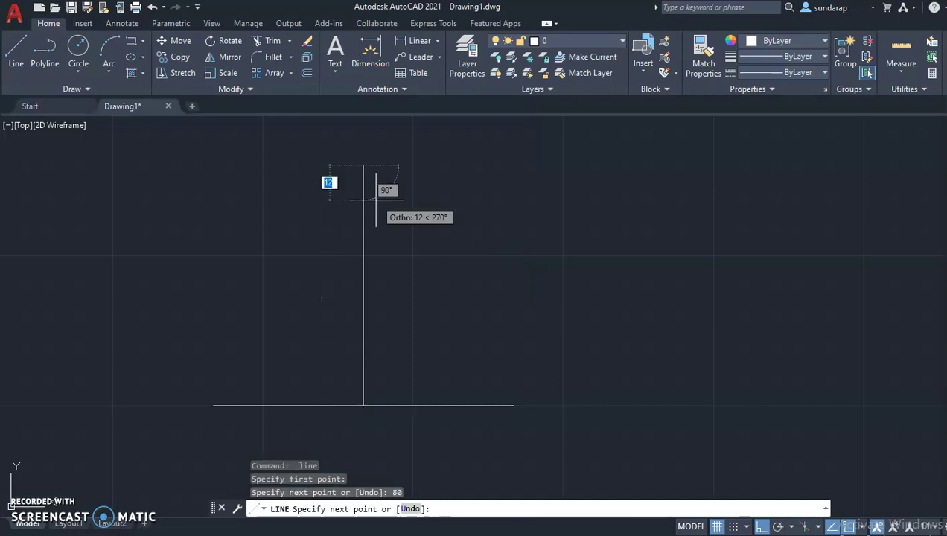
scroll(376, 199, down, 1)
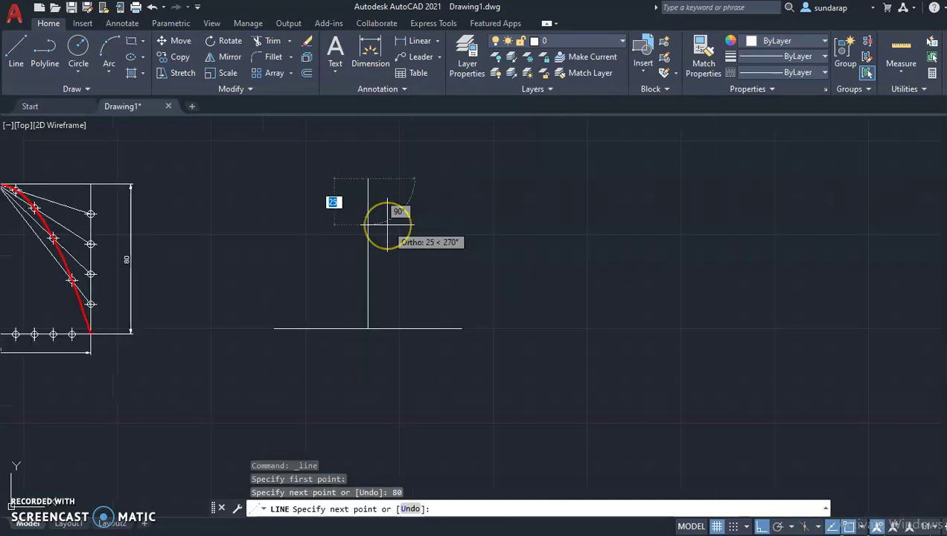
scroll(387, 225, down, 1)
scroll(418, 307, down, 1)
scroll(434, 293, down, 1)
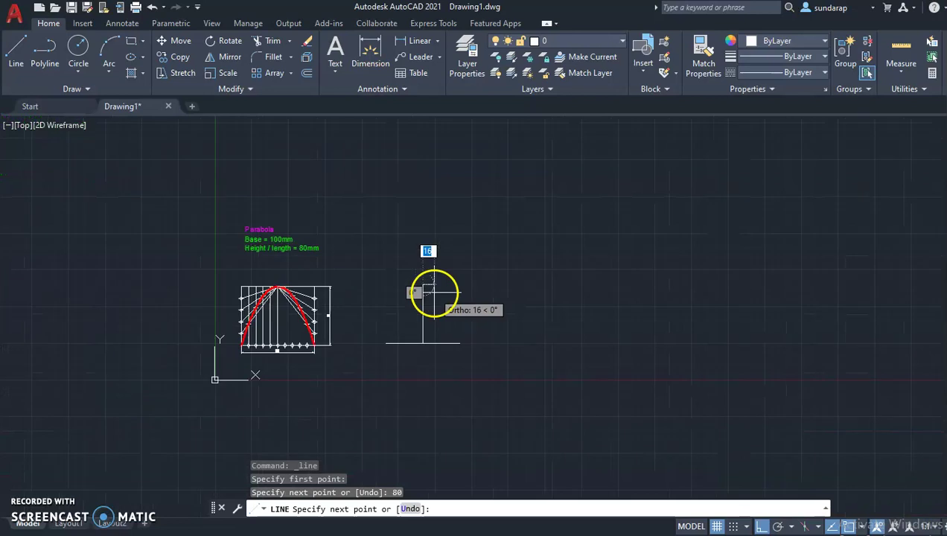
scroll(436, 275, up, 2)
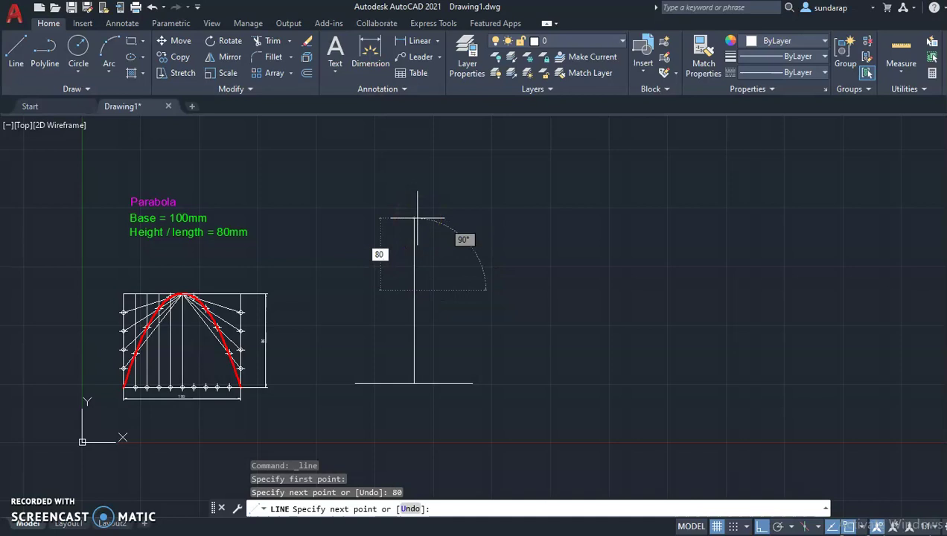
key(Return)
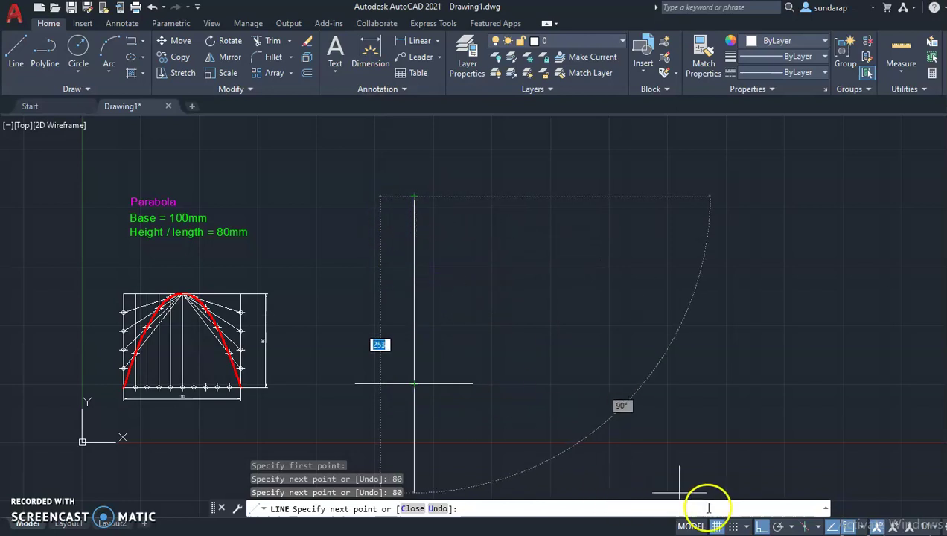
With Ortho off, draw sloping lines from the vertical line's top to both base ends.
click(761, 527)
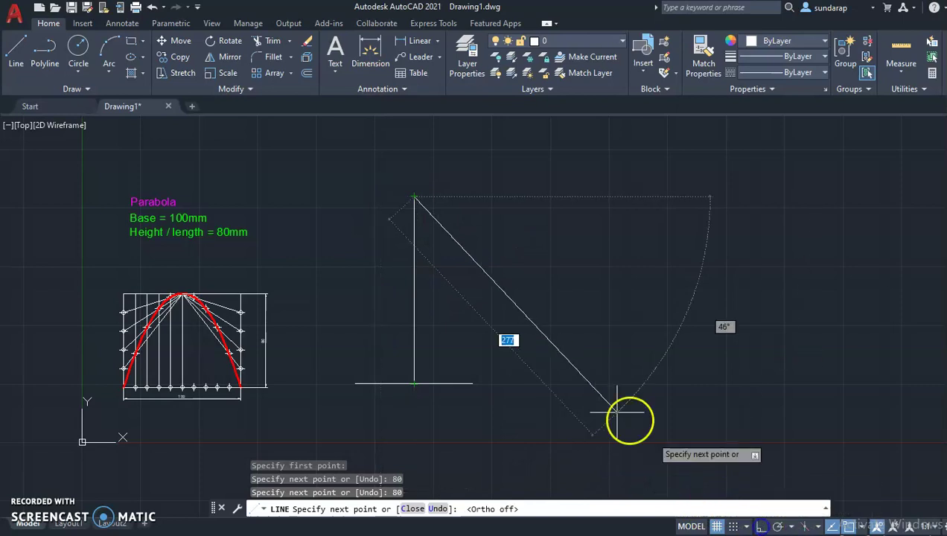
click(356, 384)
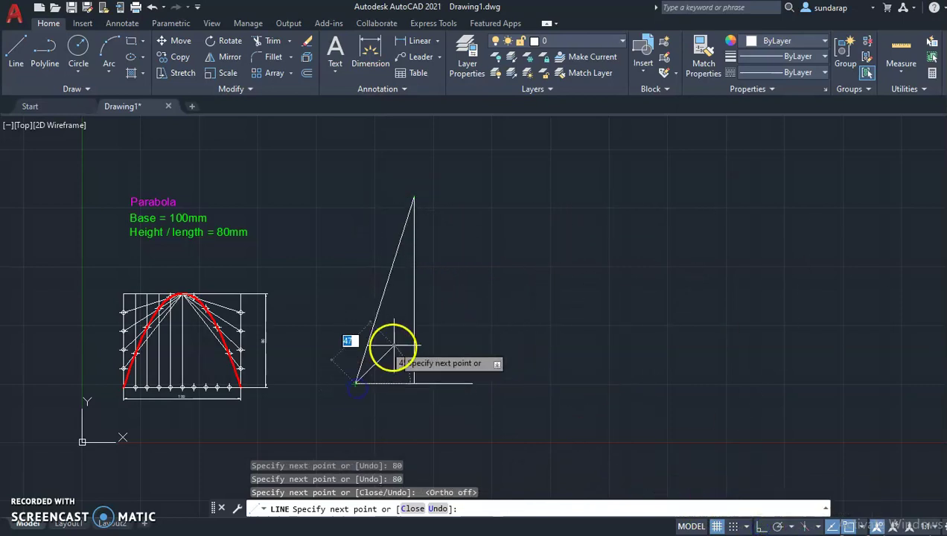
right_click(395, 349)
click(415, 361)
right_click(488, 266)
click(513, 273)
click(414, 198)
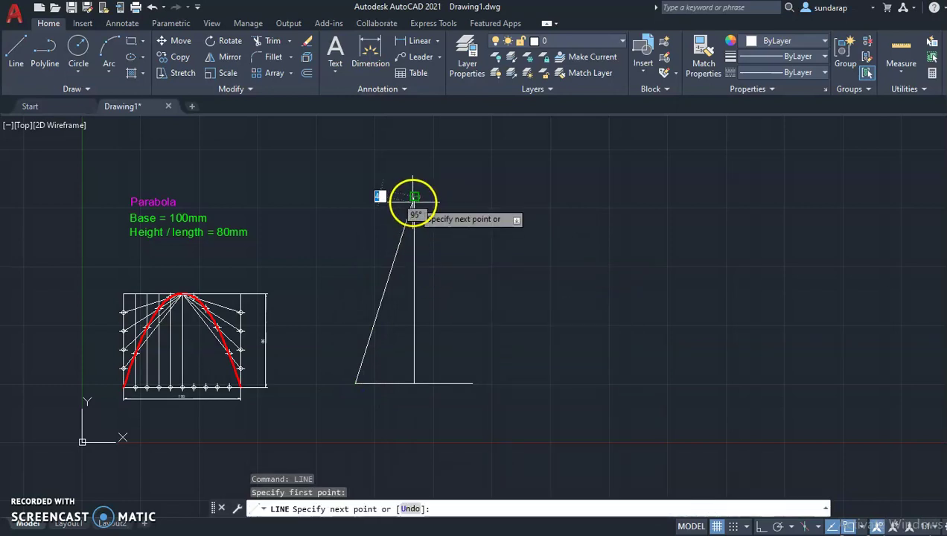
click(472, 384)
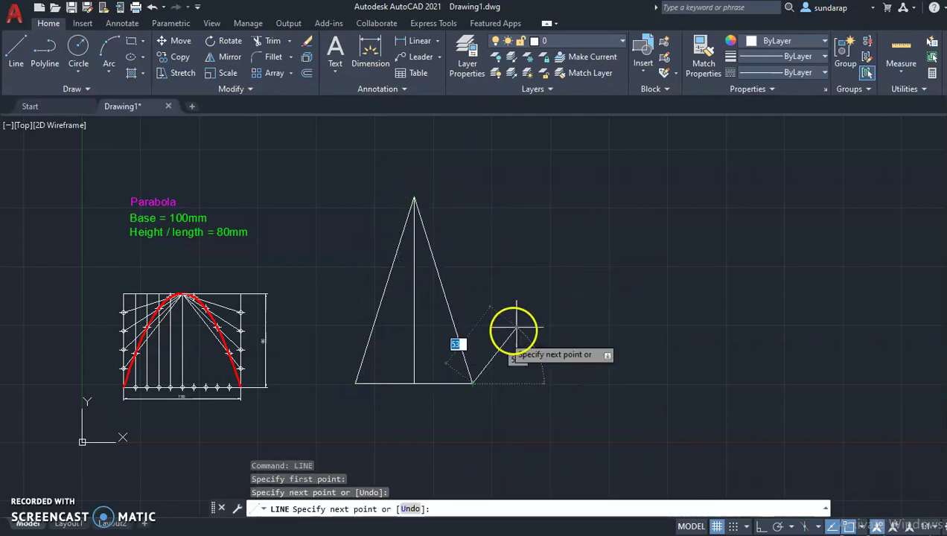
right_click(528, 314)
click(559, 322)
scroll(370, 307, up, 2)
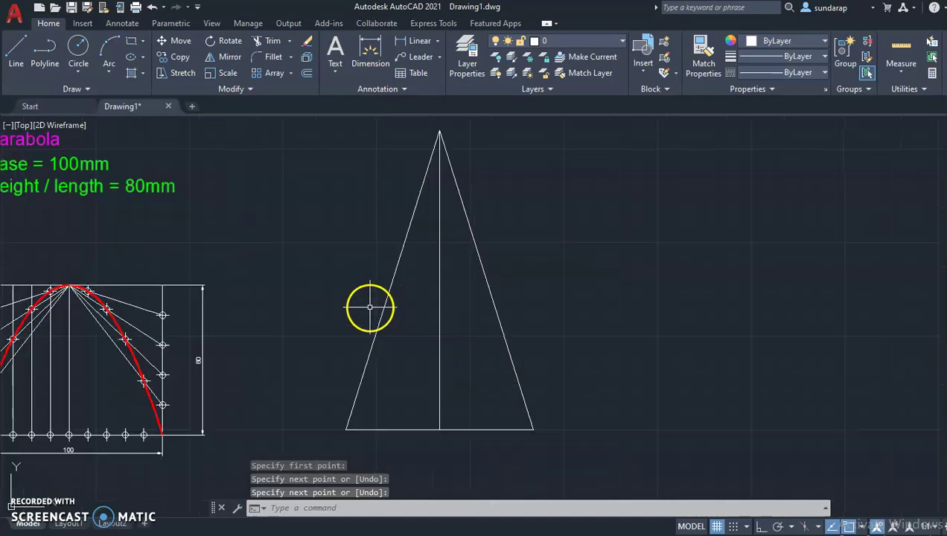
middle_drag(370, 309, 349, 305)
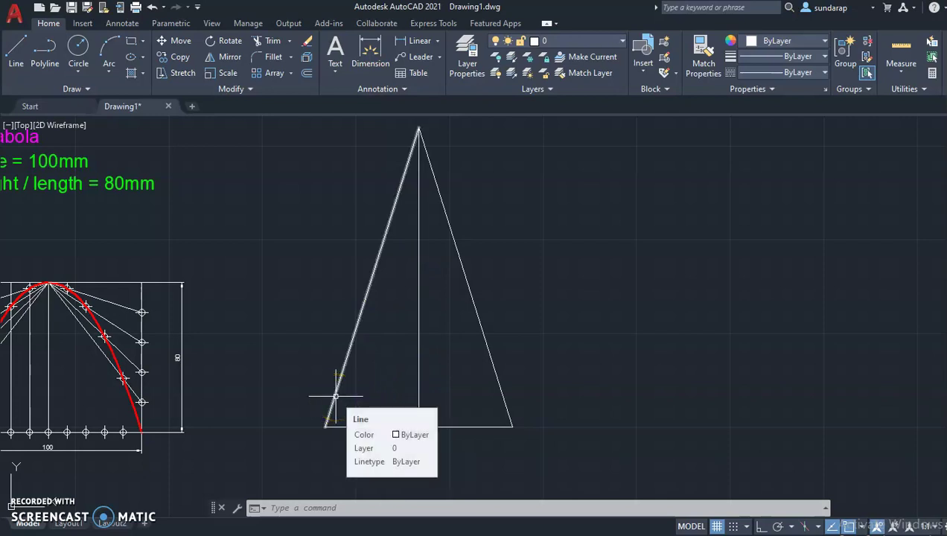
Divide the left and right slanted sides into 6 equal parts each.
click(335, 396)
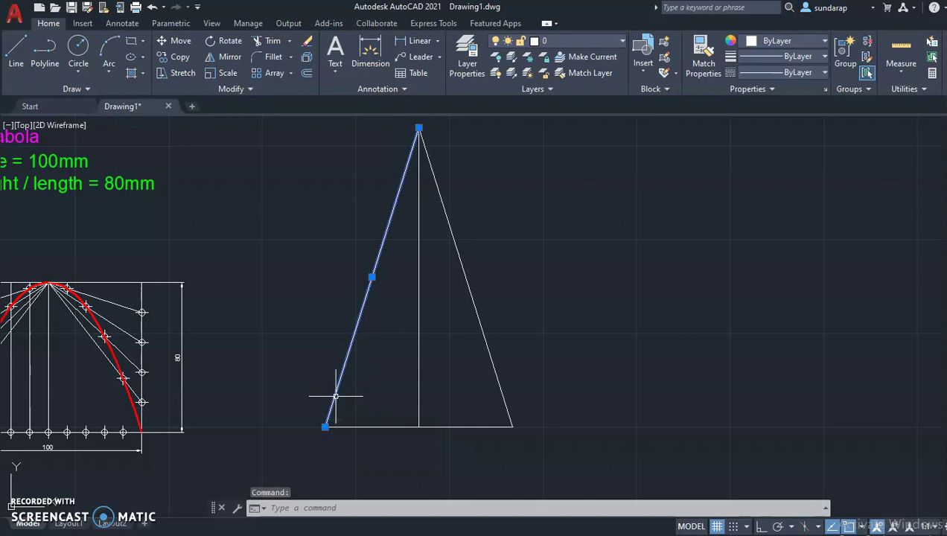
click(488, 351)
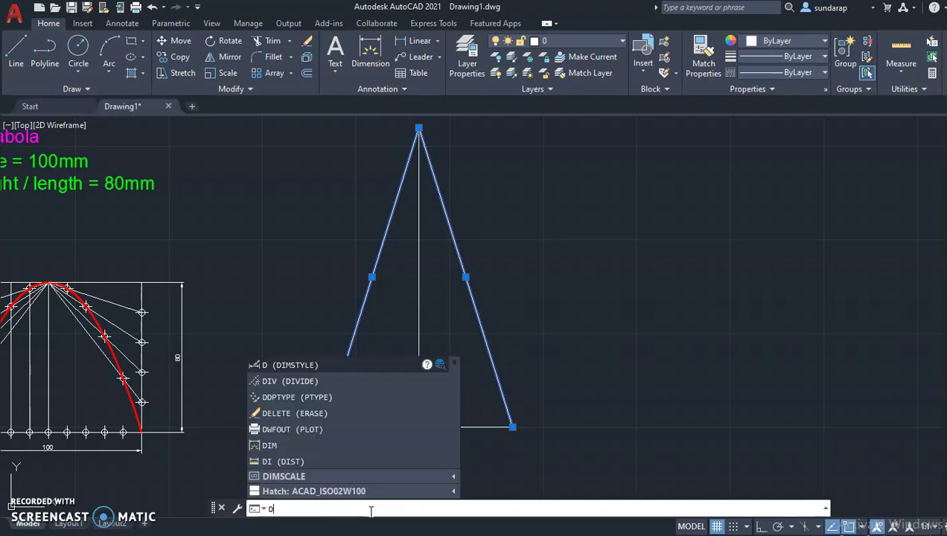
text(D)
text(IV)
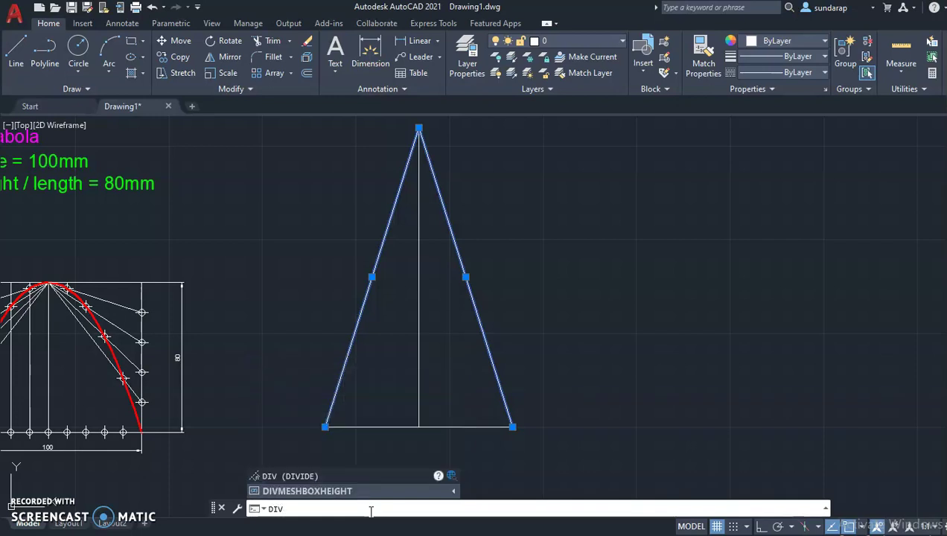
key(Return)
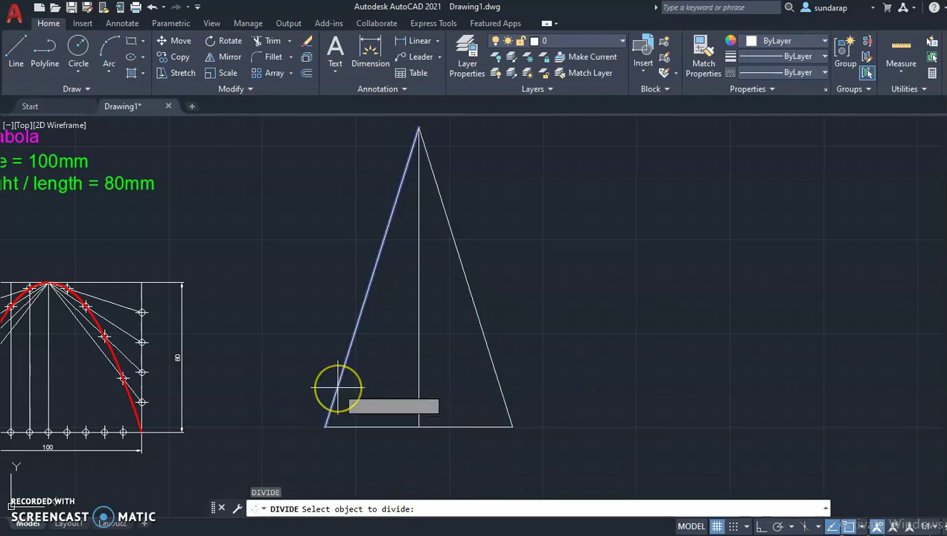
click(338, 386)
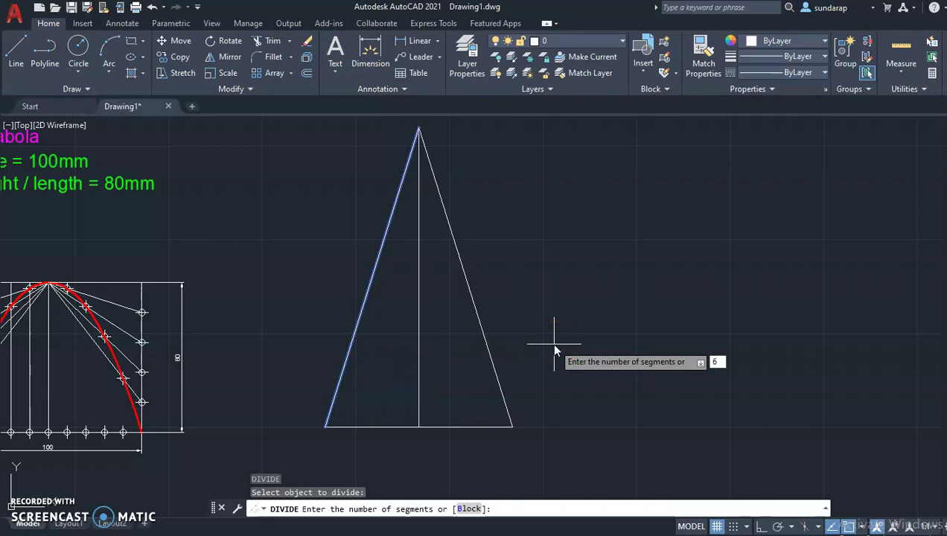
key(Return)
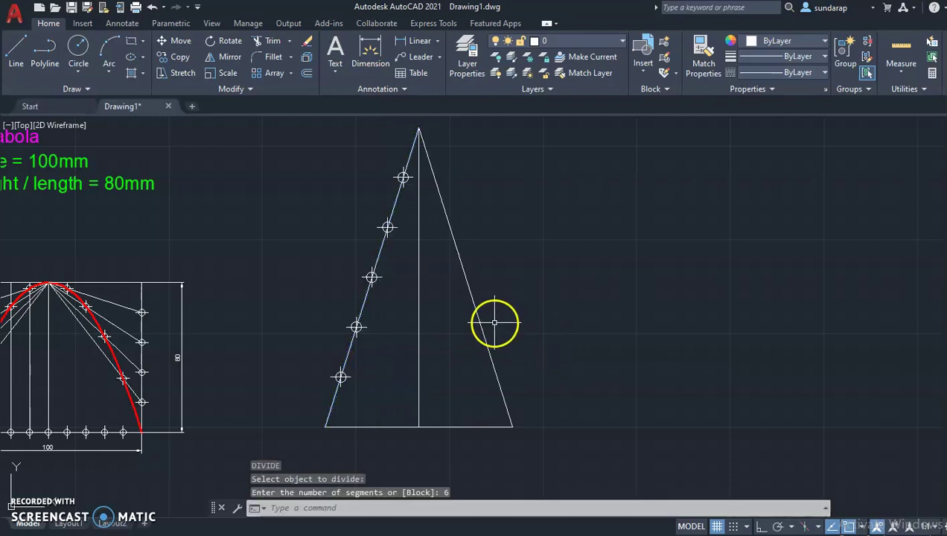
right_click(542, 298)
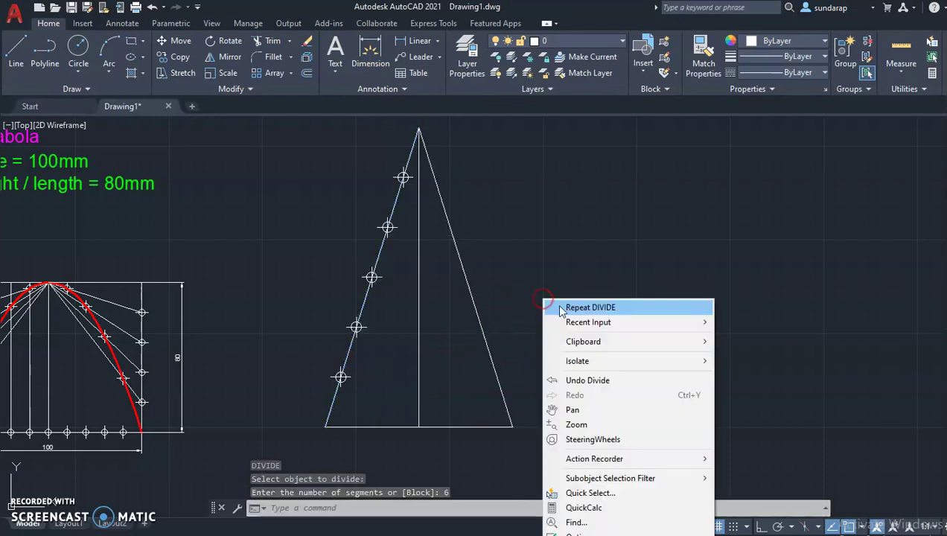
click(557, 306)
click(480, 323)
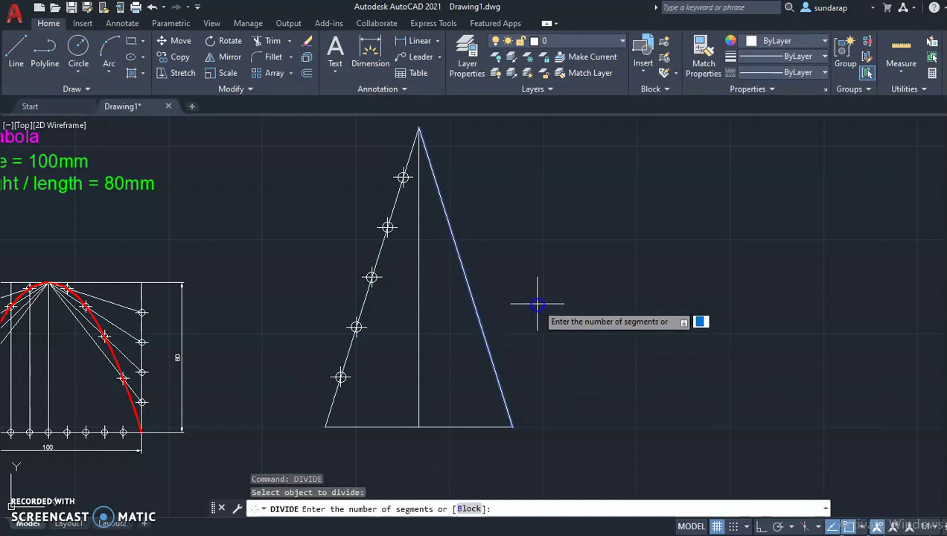
text(6)
key(Return)
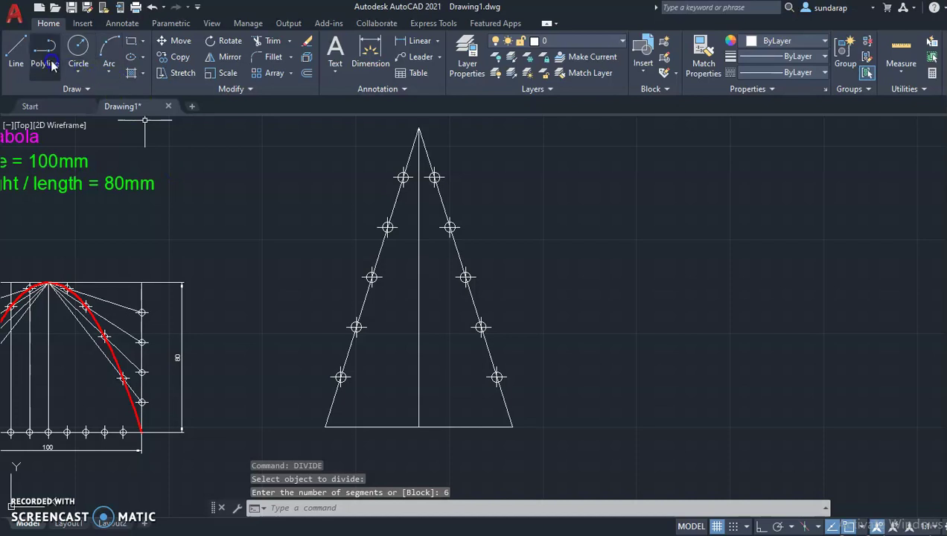
click(20, 61)
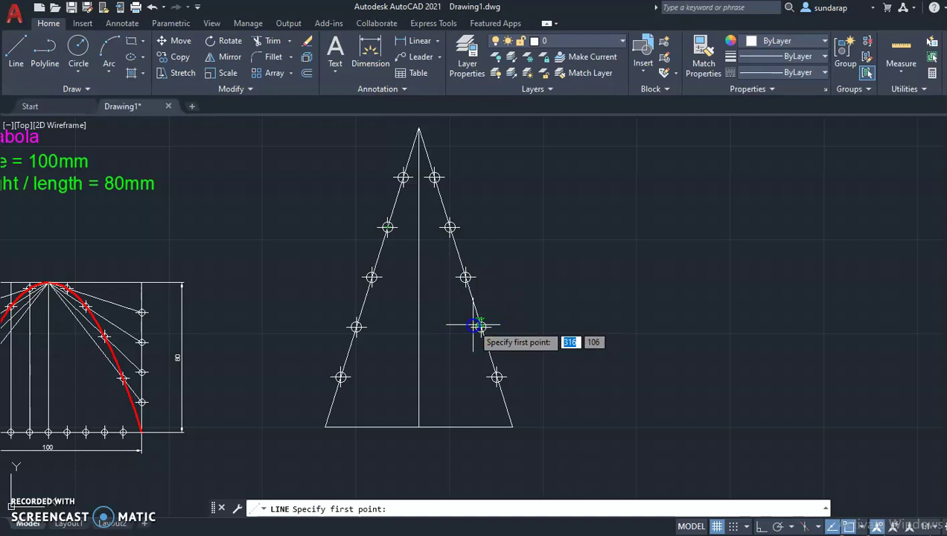
Draw tangent lines joining the lowest and top division points crosswise between the sides.
click(341, 378)
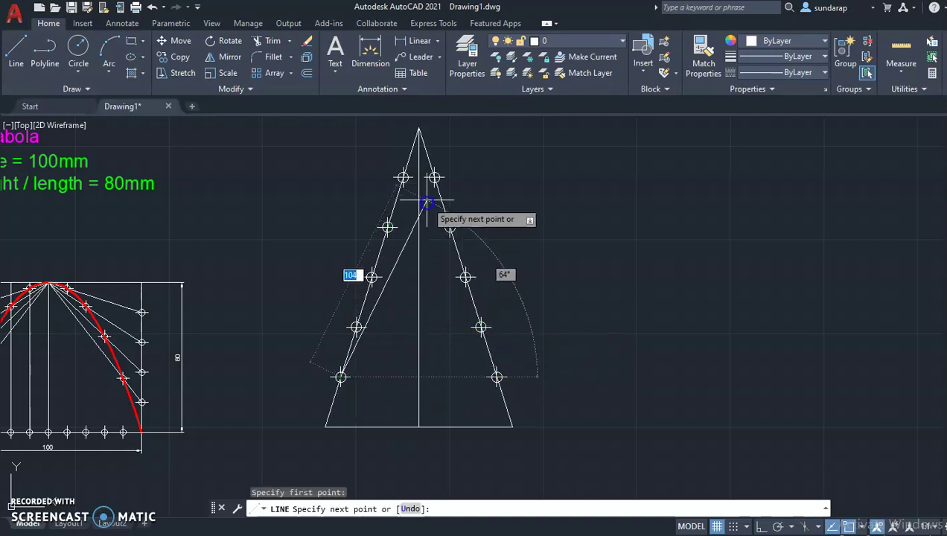
click(435, 179)
right_click(500, 169)
click(518, 173)
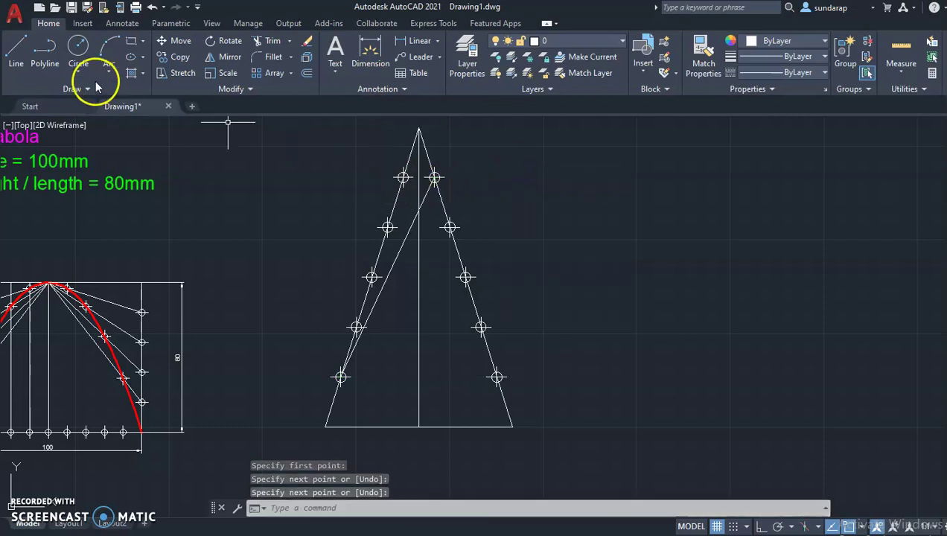
click(24, 62)
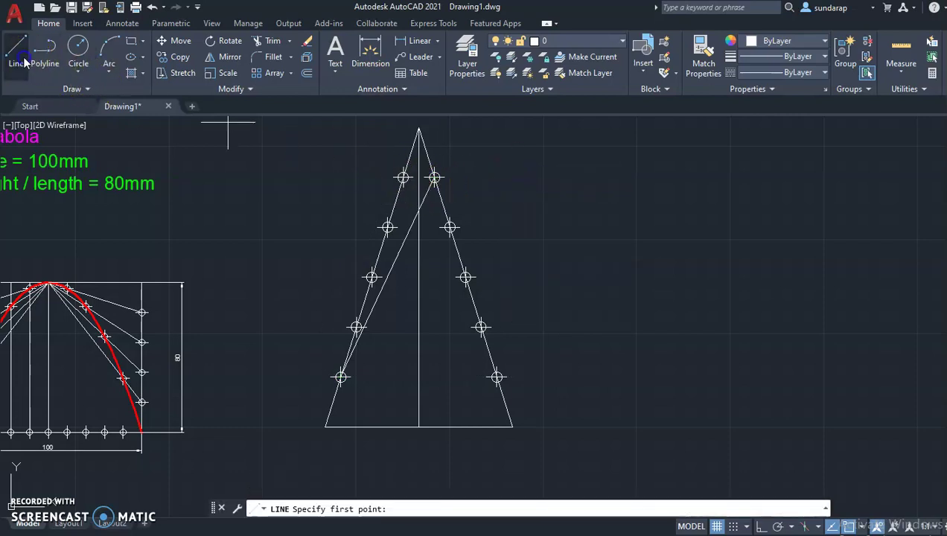
click(402, 177)
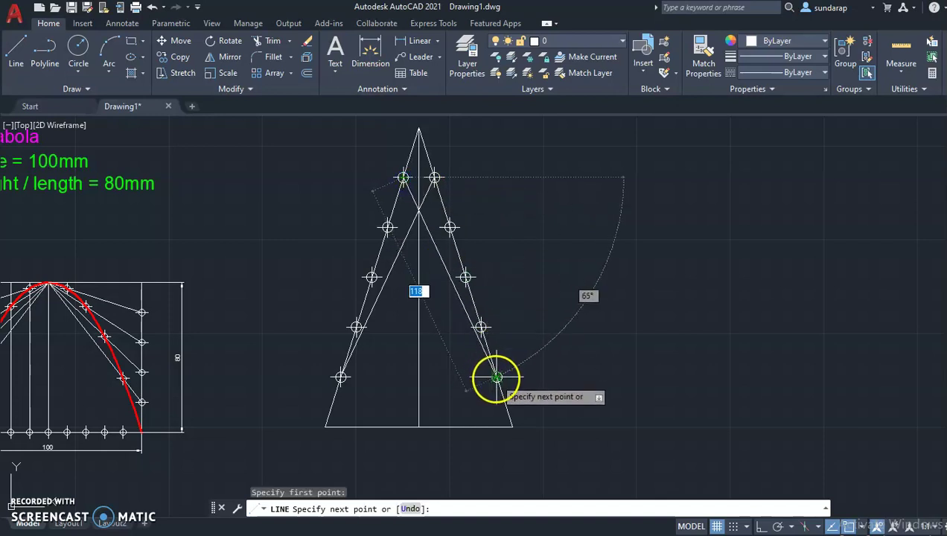
click(497, 376)
right_click(552, 314)
click(560, 319)
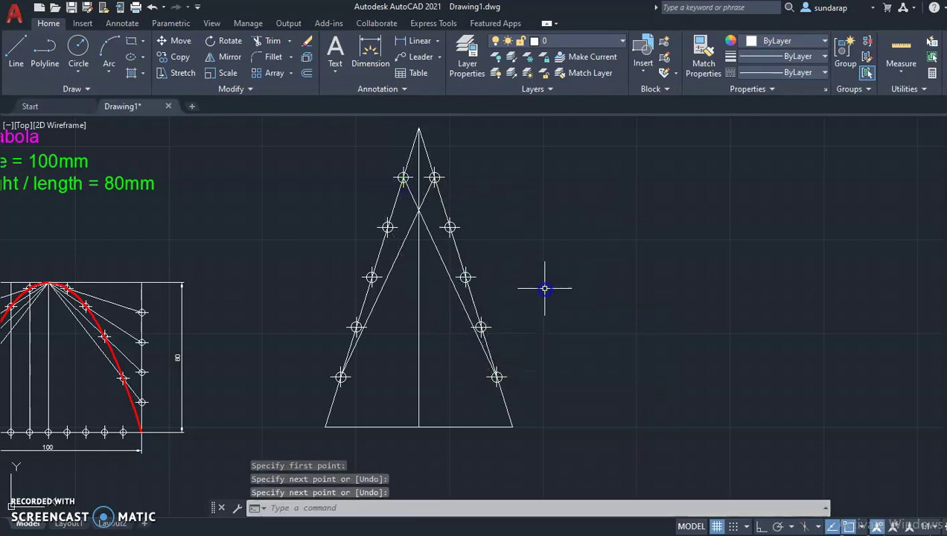
Draw tangent lines joining the second-lowest and second-highest division points crosswise.
right_click(538, 250)
click(551, 261)
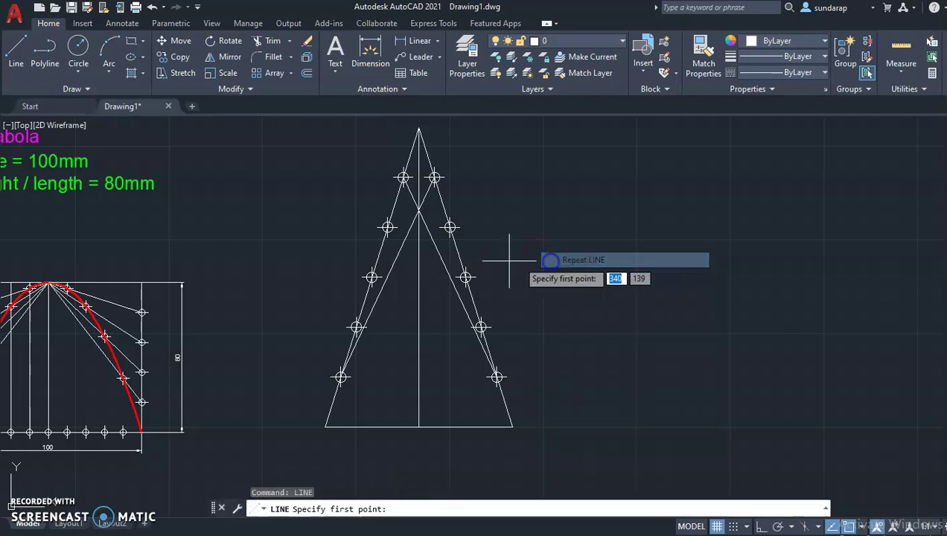
click(357, 328)
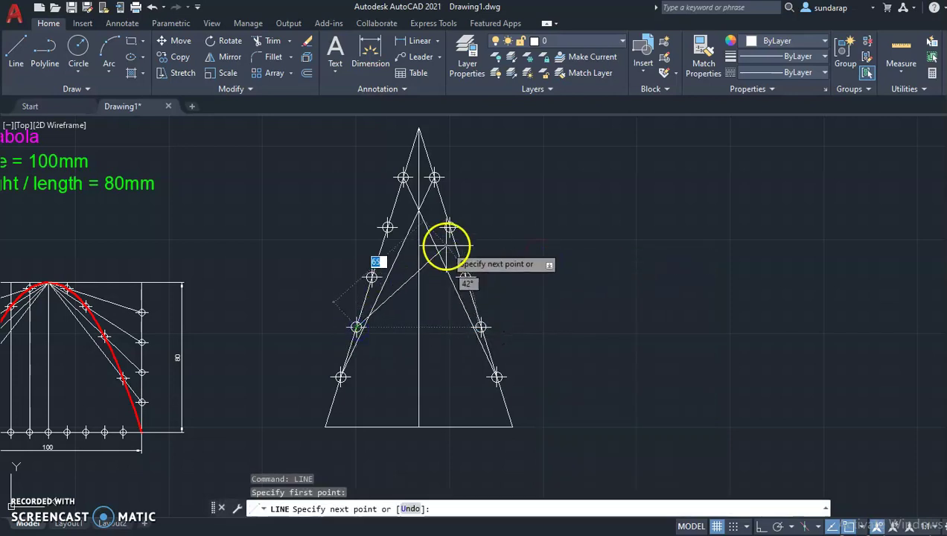
click(449, 227)
right_click(580, 226)
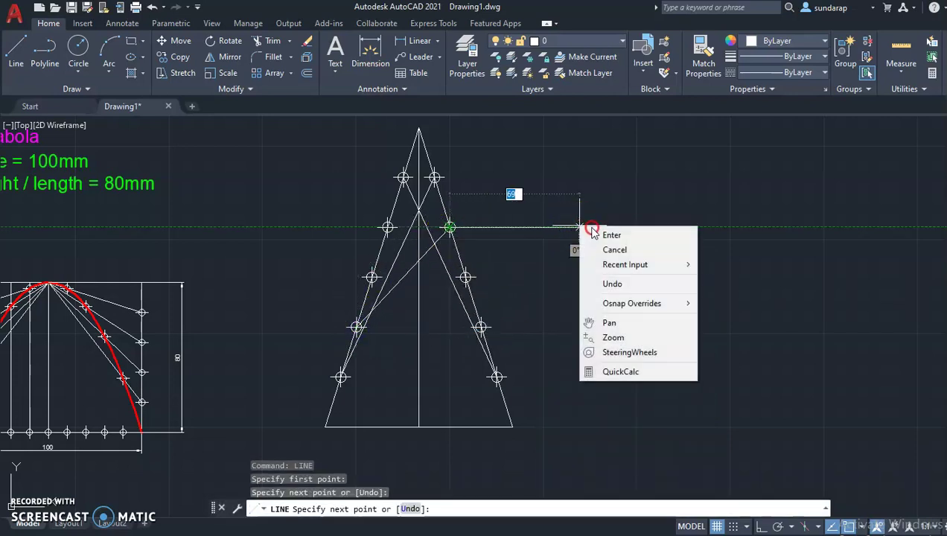
click(597, 235)
right_click(551, 220)
click(554, 227)
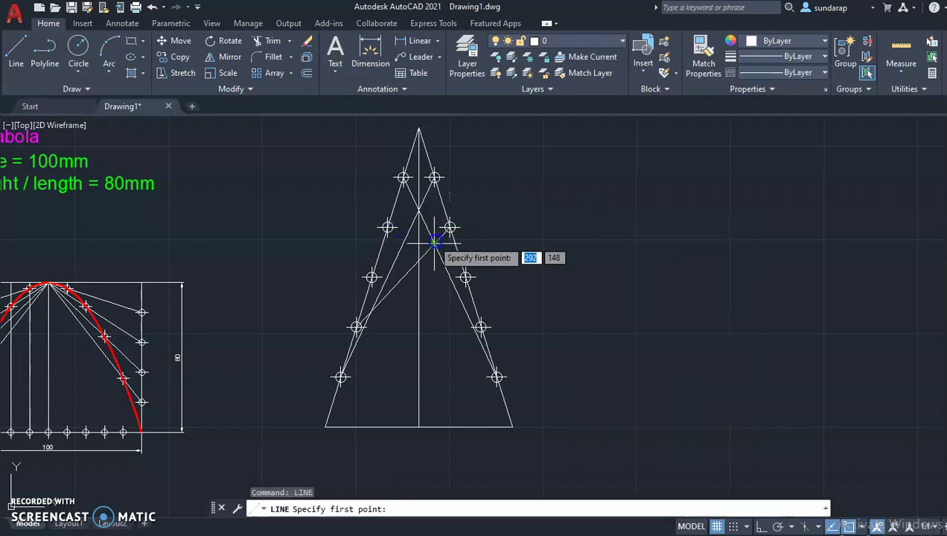
click(388, 228)
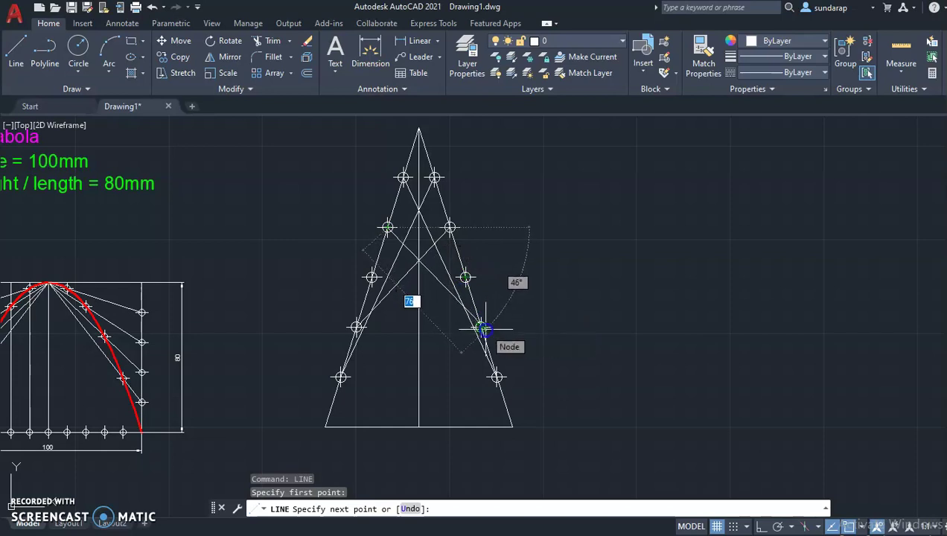
click(482, 328)
right_click(559, 250)
click(579, 255)
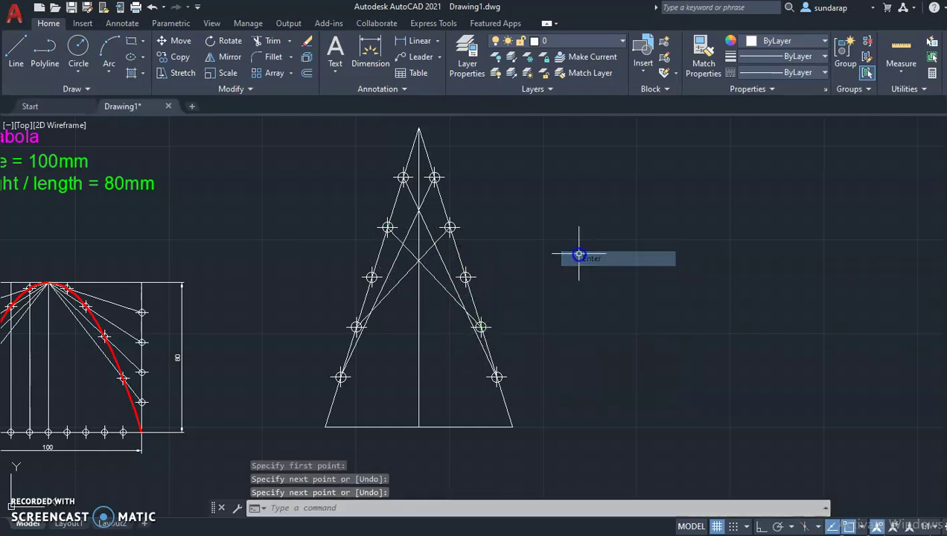
Draw a horizontal line between the middle pair of division points.
right_click(514, 225)
click(538, 233)
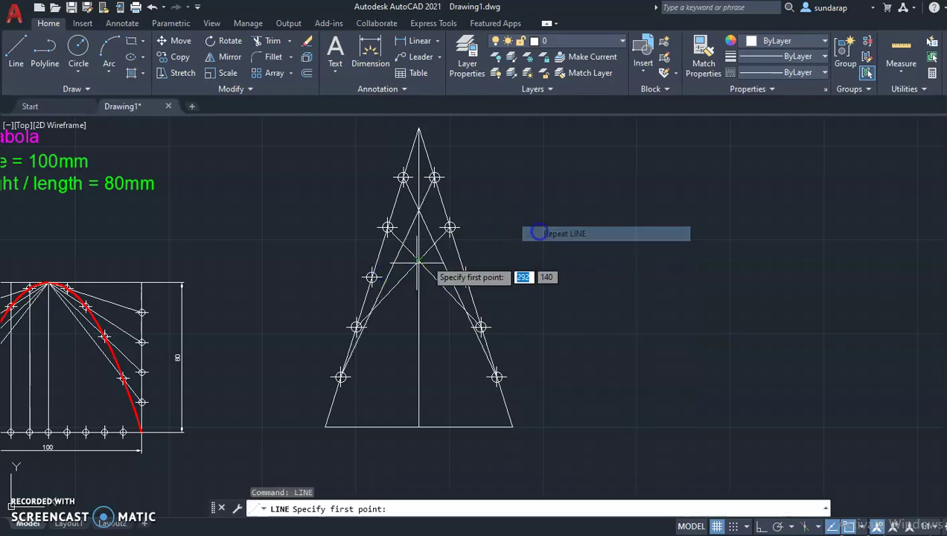
click(372, 277)
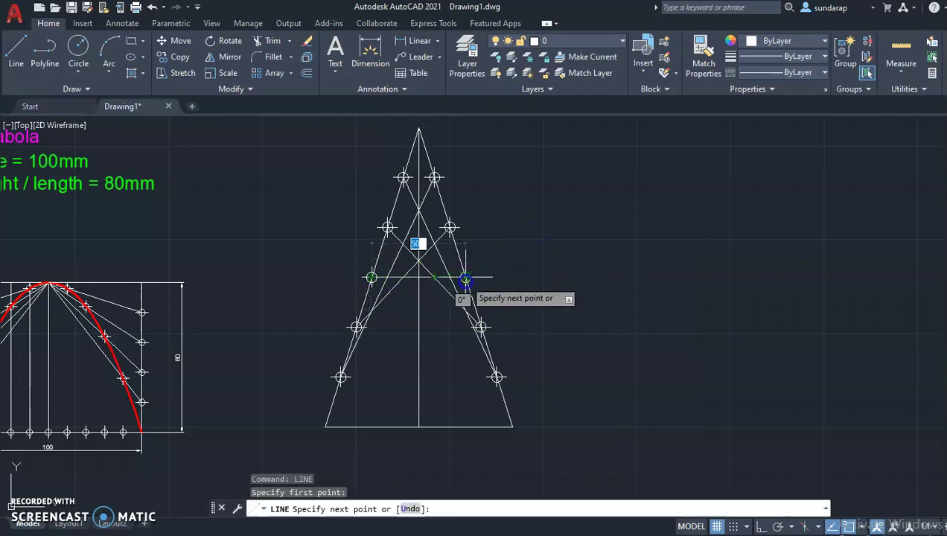
click(465, 278)
right_click(545, 258)
click(563, 264)
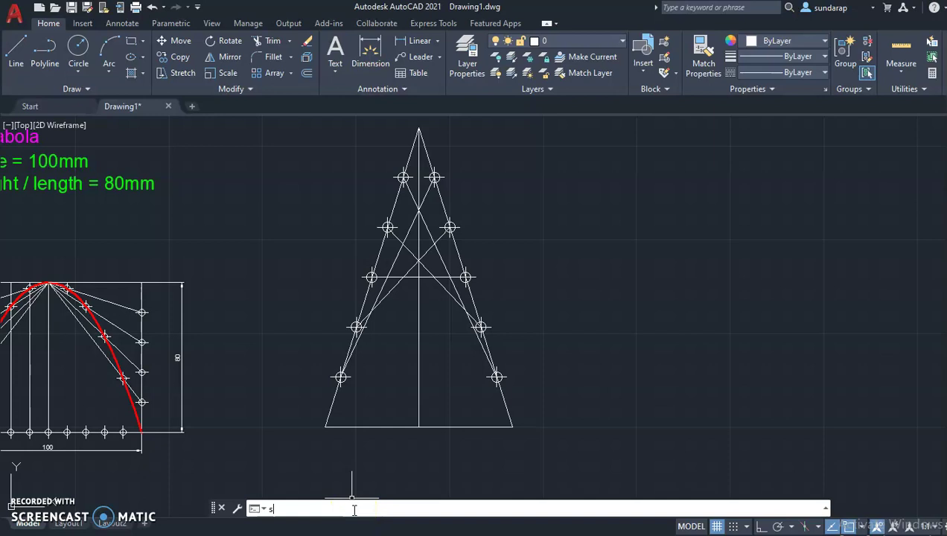
Draw a spline from the lower-left corner along the tangents through the apex to the lower-right corner.
text(pl)
key(Return)
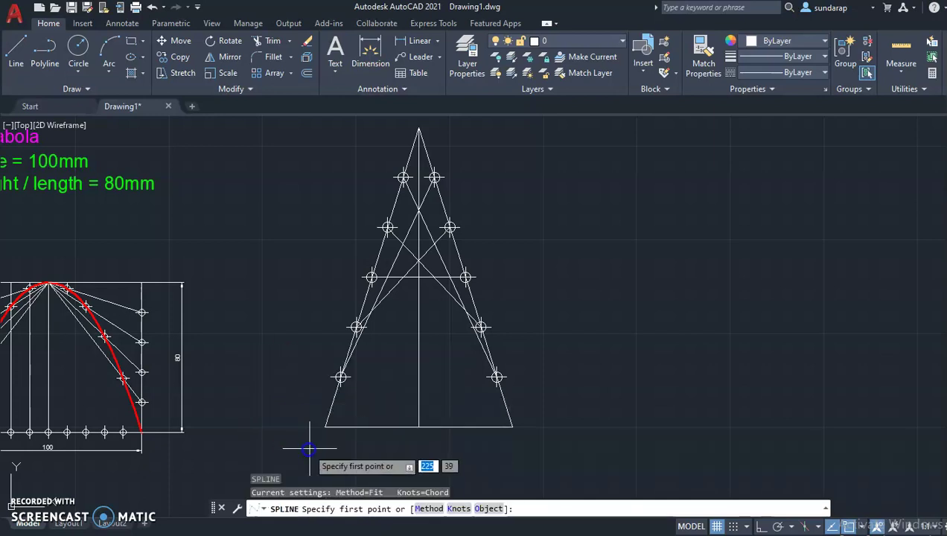
click(324, 428)
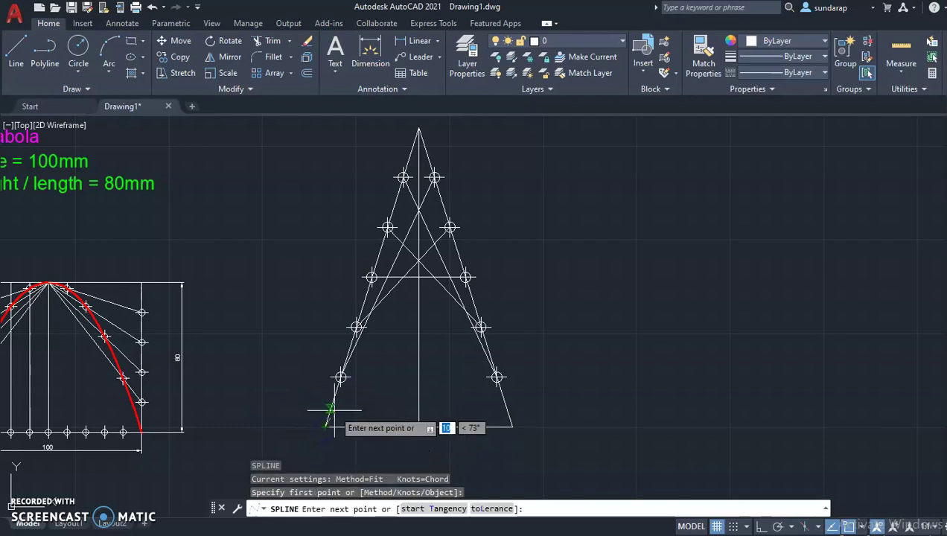
scroll(364, 386, up, 2)
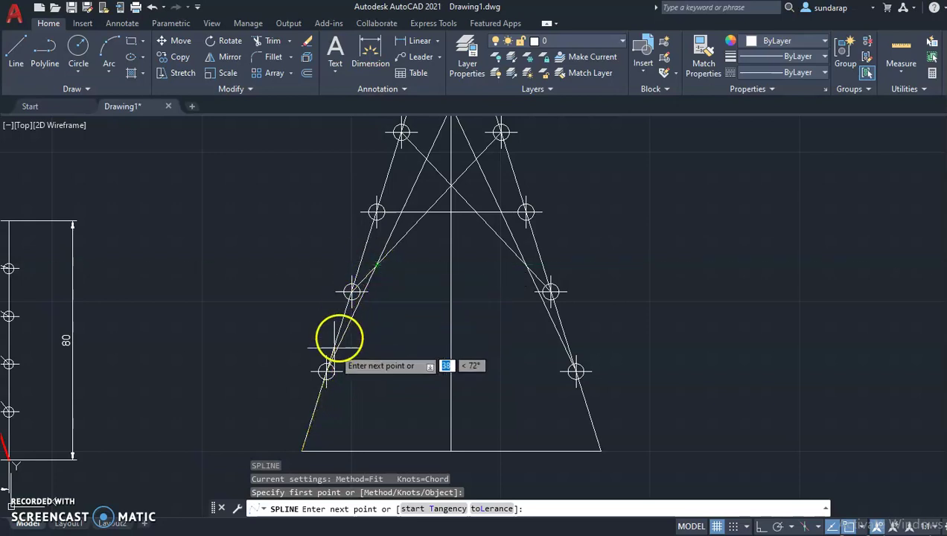
click(349, 321)
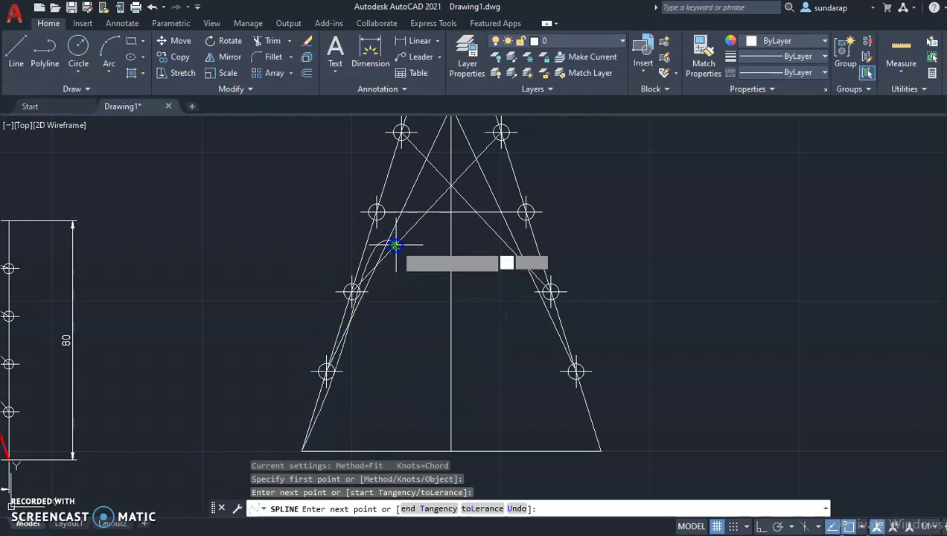
click(392, 246)
click(451, 209)
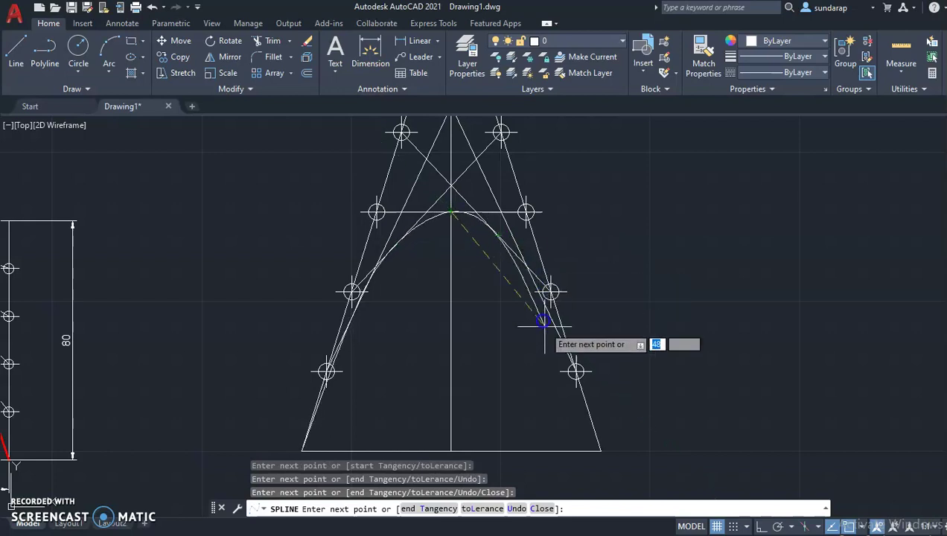
click(515, 257)
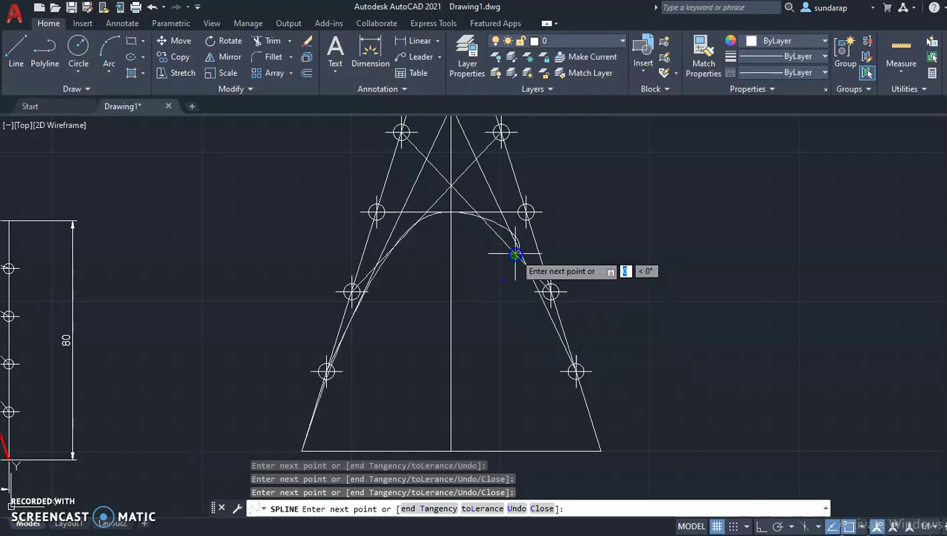
click(552, 323)
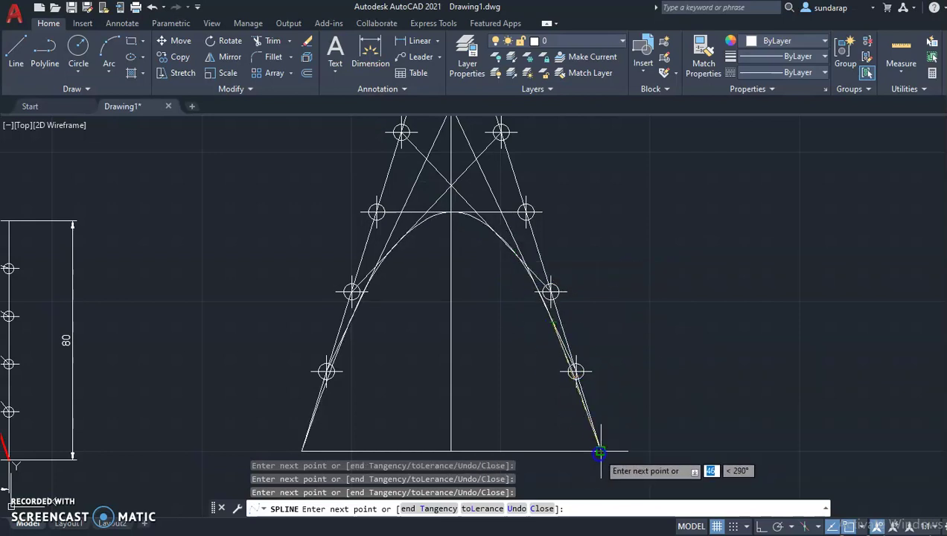
right_click(609, 484)
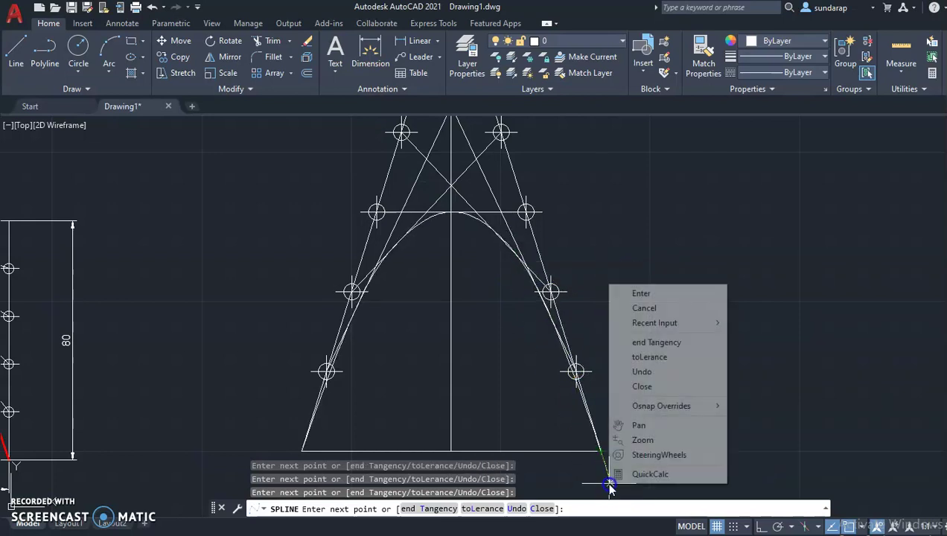
click(640, 293)
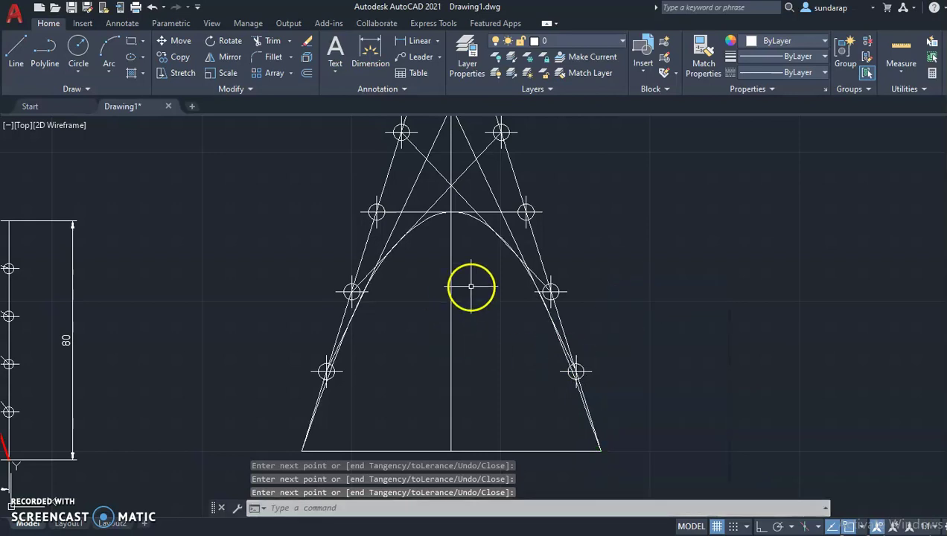
middle_drag(477, 289, 534, 255)
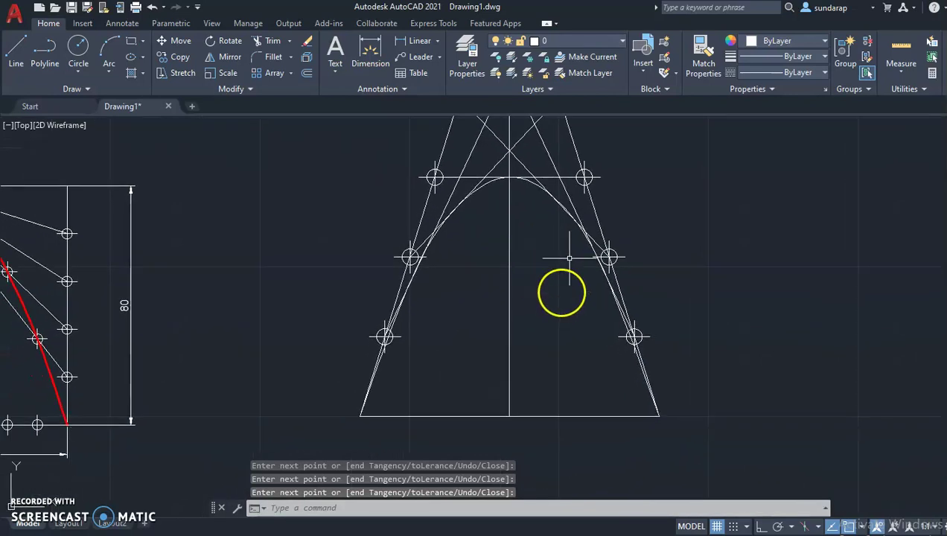
key(Return)
click(533, 183)
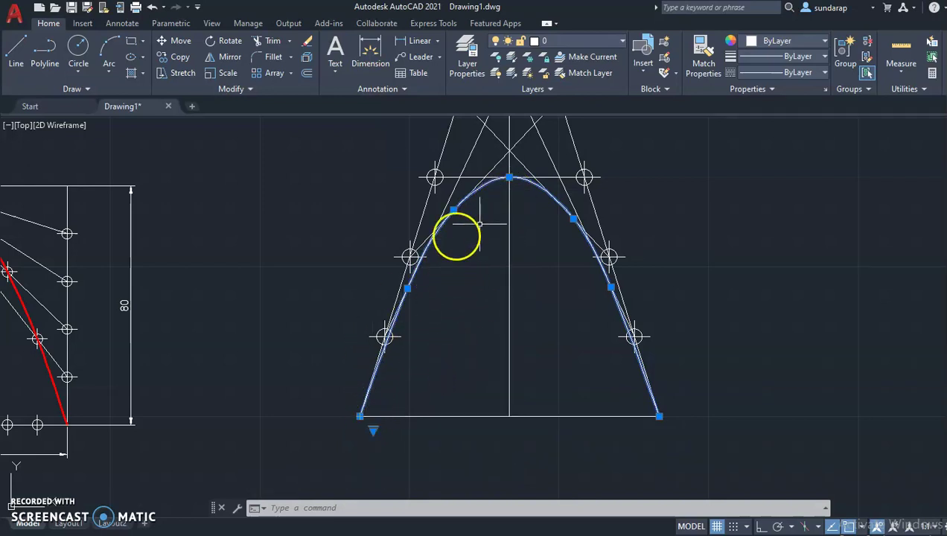
Give the tangent-method spline a 0.35 mm lineweight and Red colour.
click(787, 57)
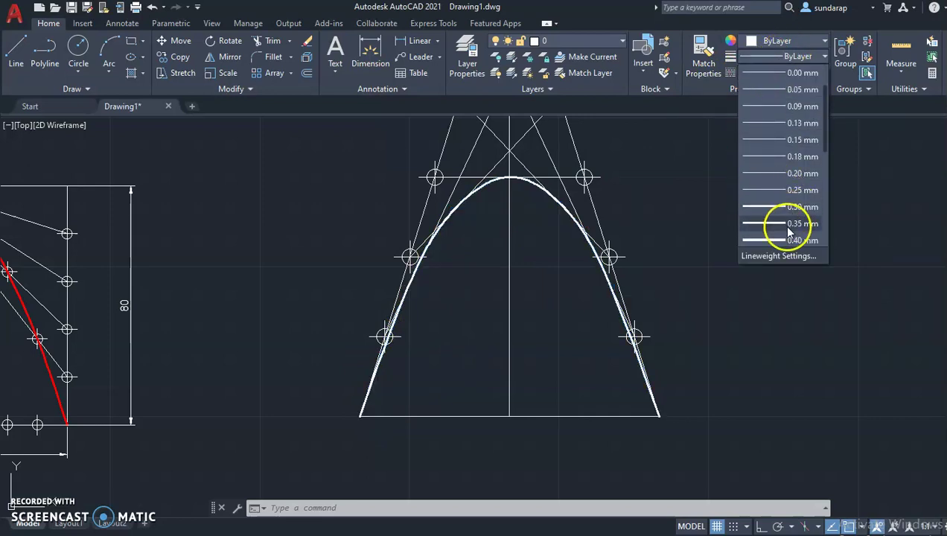
click(792, 224)
click(779, 44)
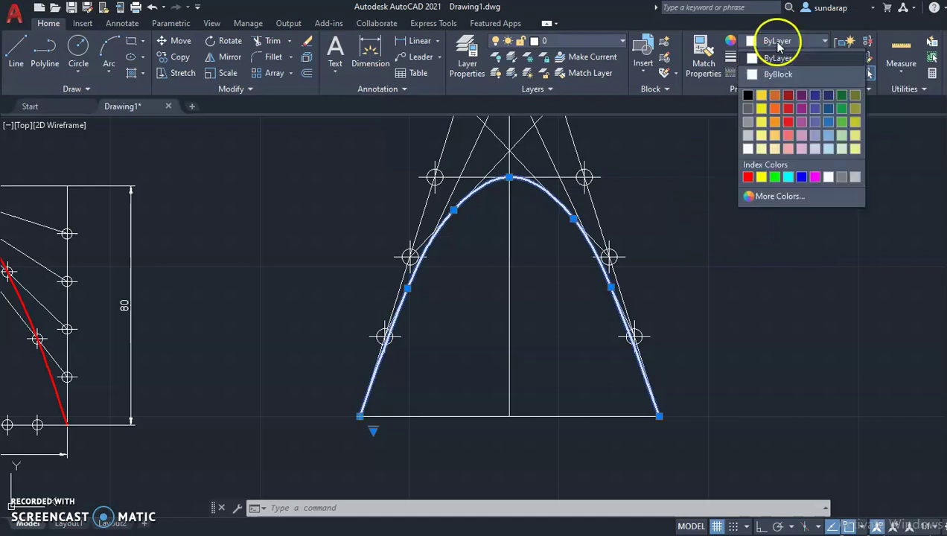
click(748, 177)
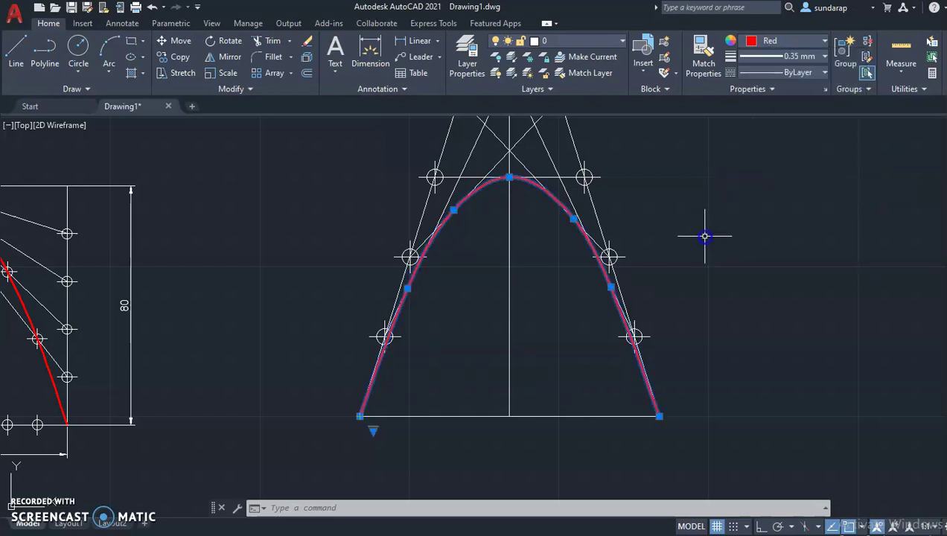
key(Escape)
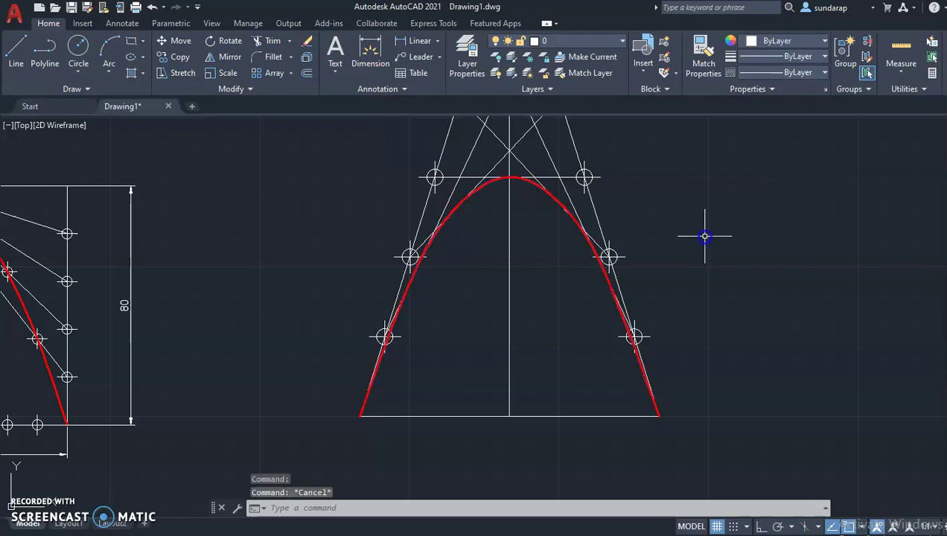
Dimension the base ends as 100 below and apex-to-base-midpoint as 80 at right.
click(370, 44)
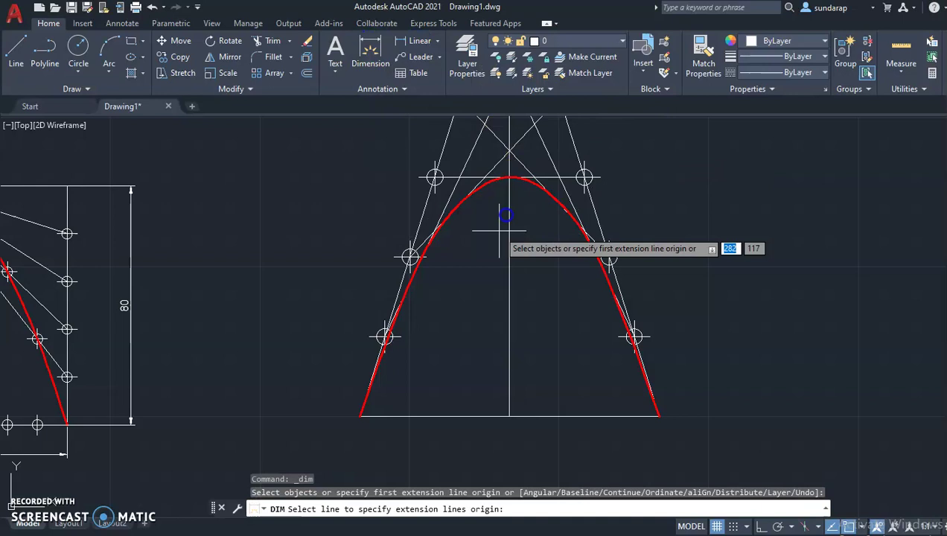
click(359, 417)
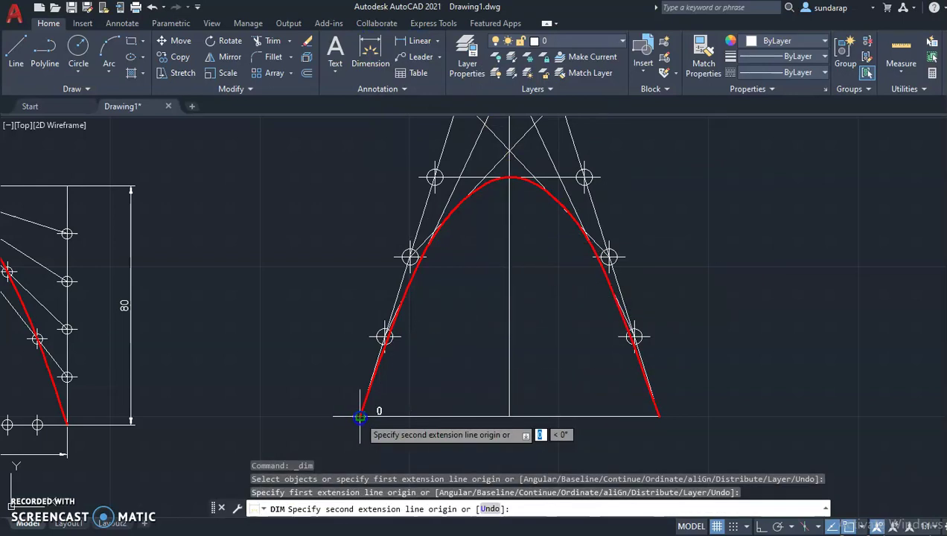
click(658, 417)
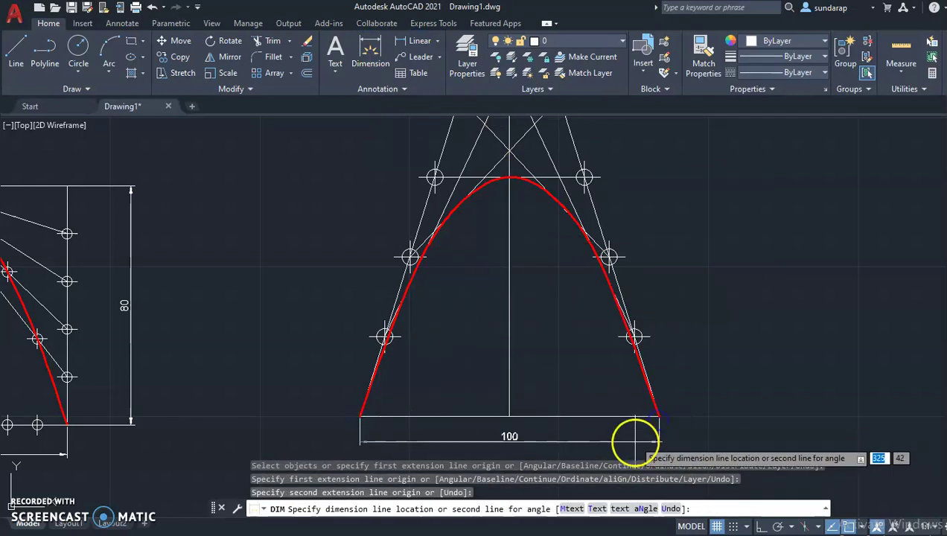
click(634, 440)
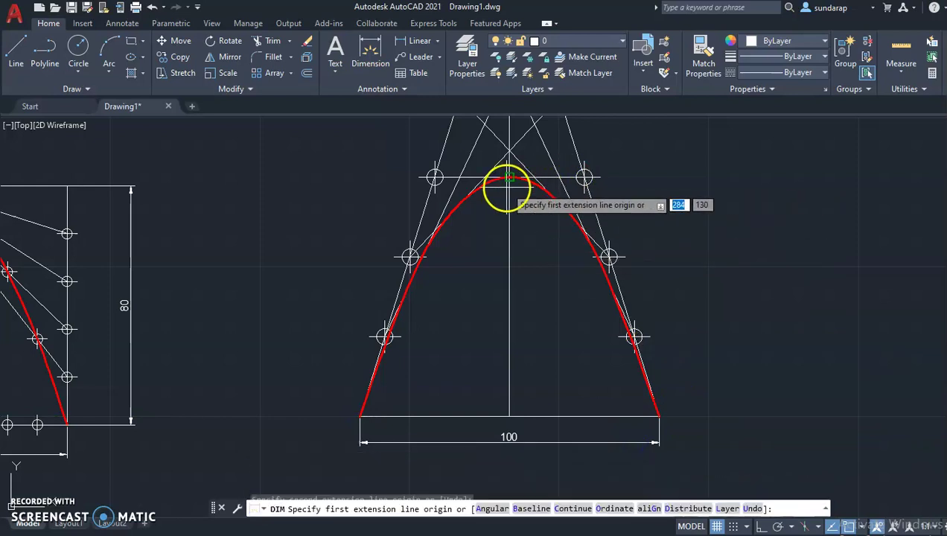
click(509, 177)
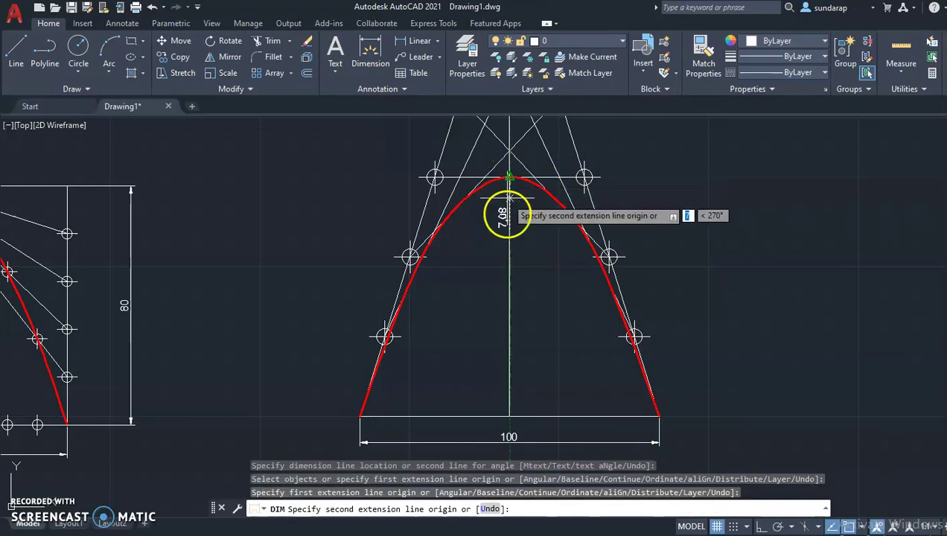
click(509, 415)
click(729, 389)
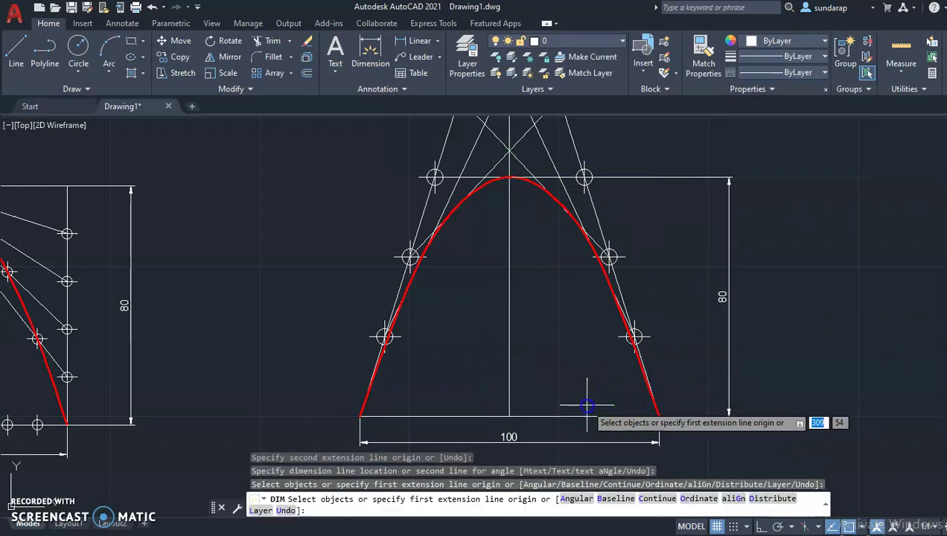
scroll(570, 400, down, 2)
scroll(569, 401, down, 2)
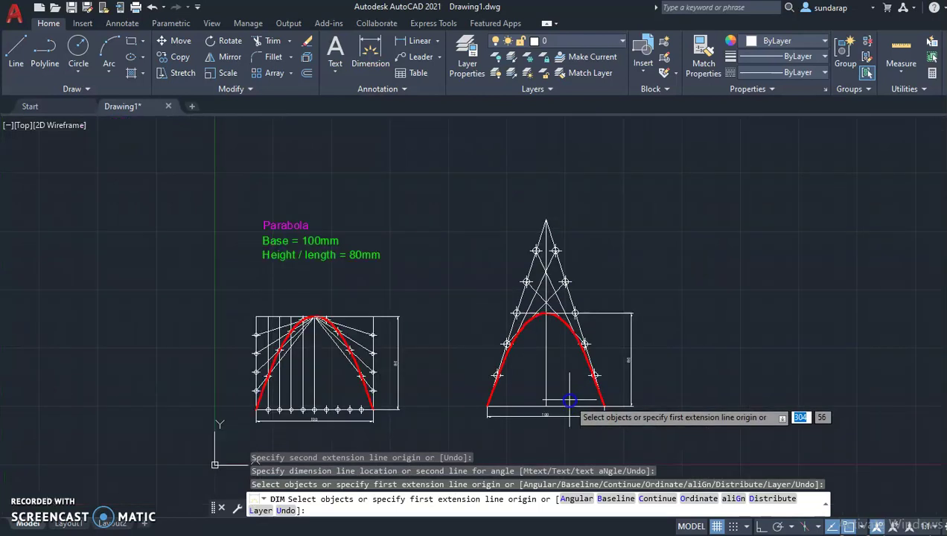
scroll(568, 400, up, 2)
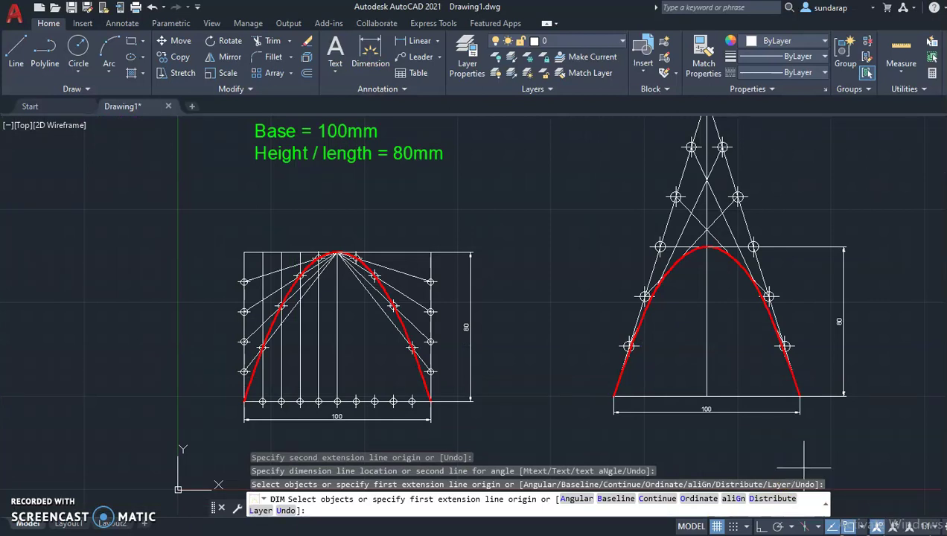
scroll(362, 365, down, 2)
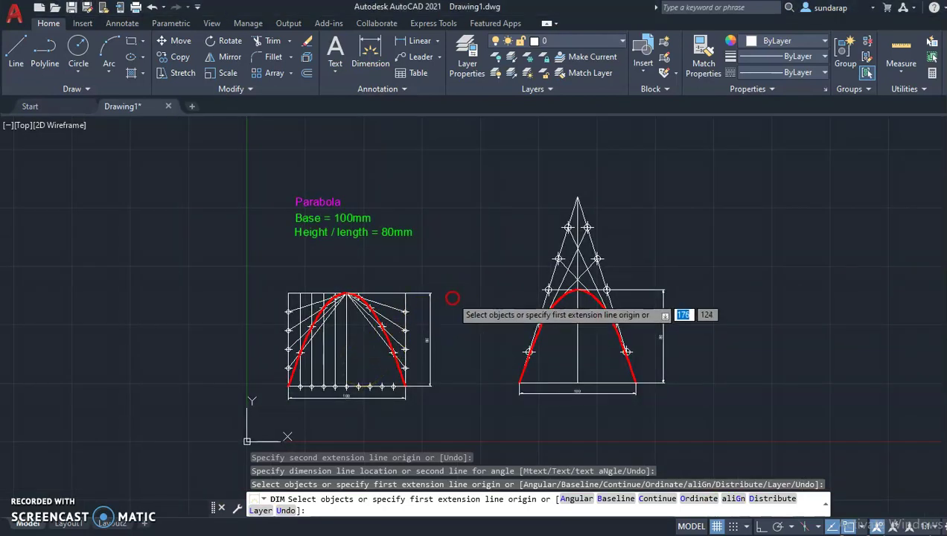
key(Escape)
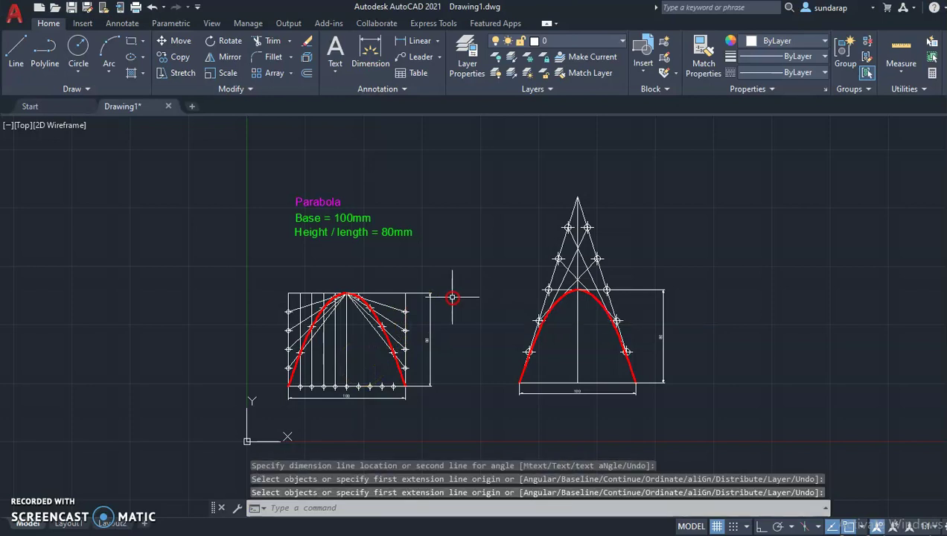
scroll(452, 297, up, 2)
middle_drag(450, 297, 428, 297)
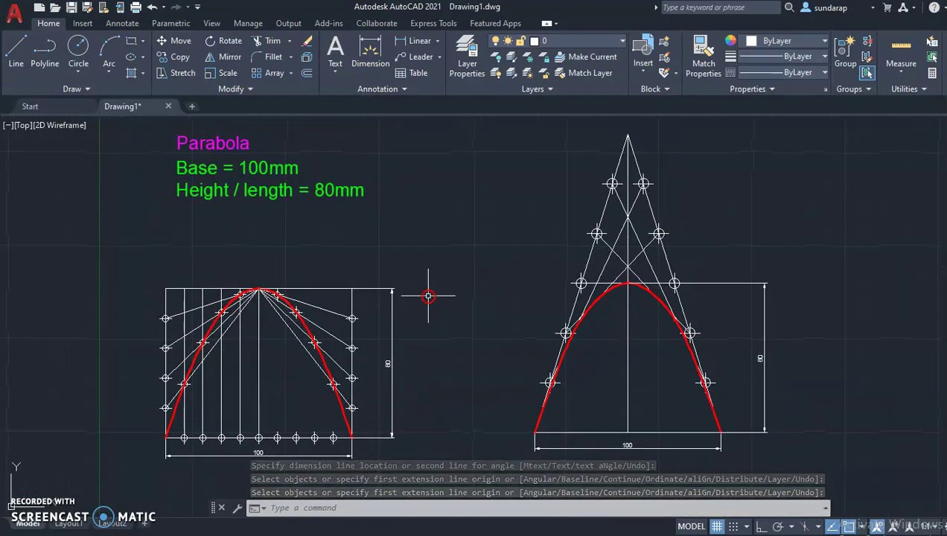